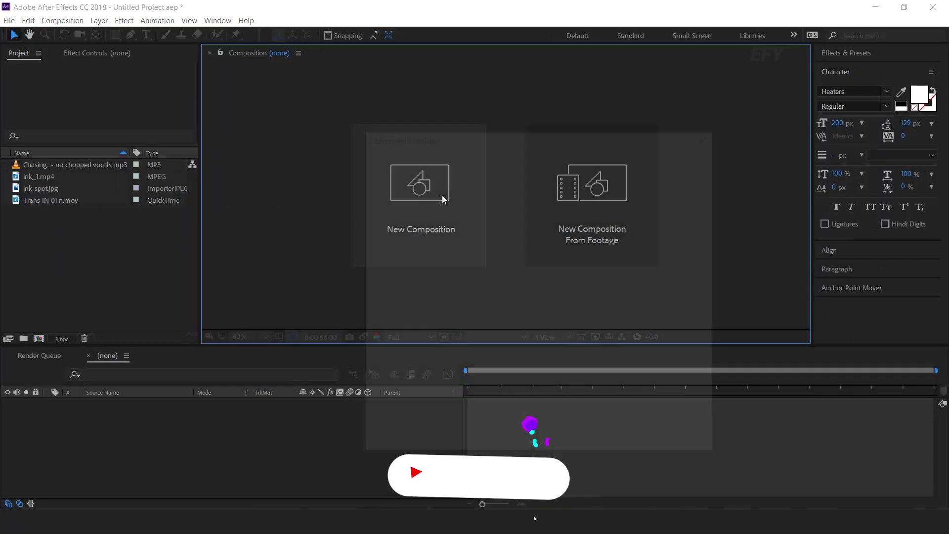
Step: Start a new 1920×1080, 25 fps composition in After Effects after browsing the Videohive portfolio
click(443, 196)
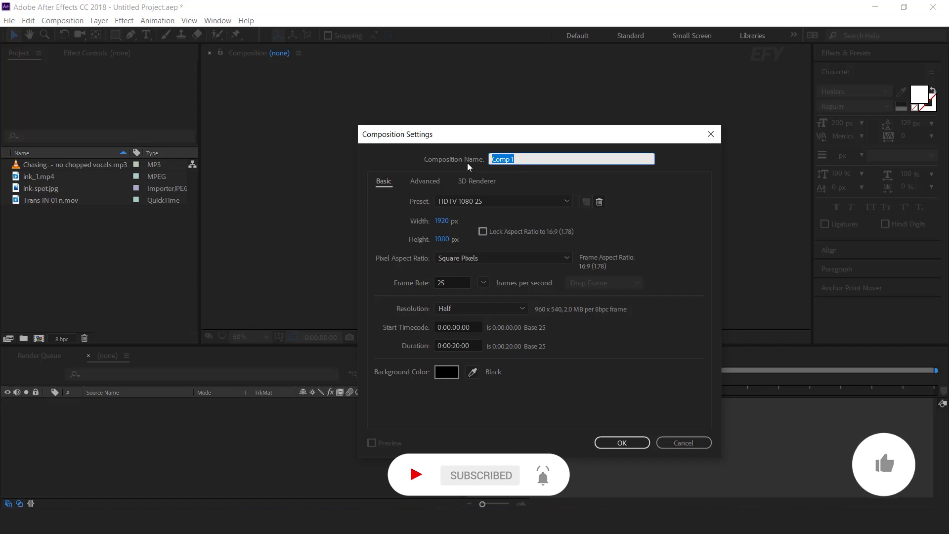
Step: Create the composition 'main comp' and add ink-spot.jpg to its timeline
text(main comp)
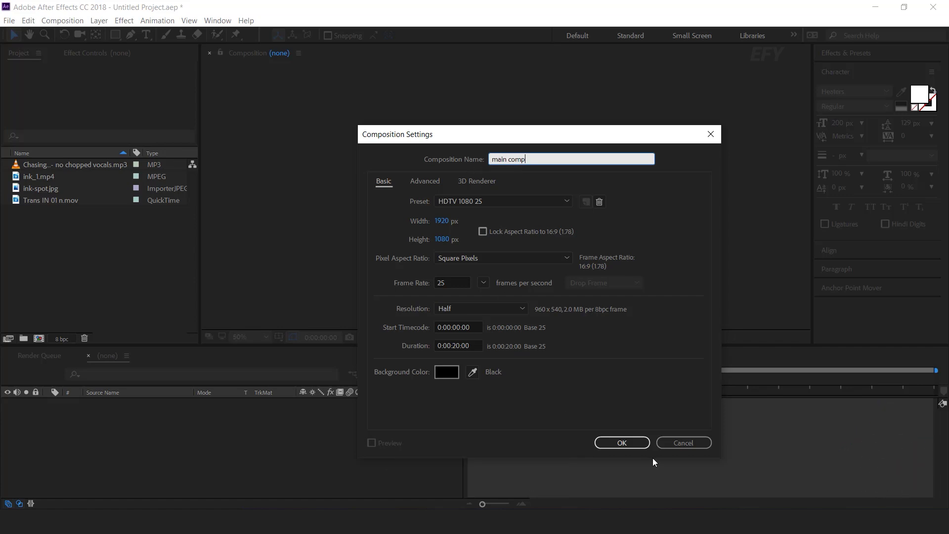
click(625, 444)
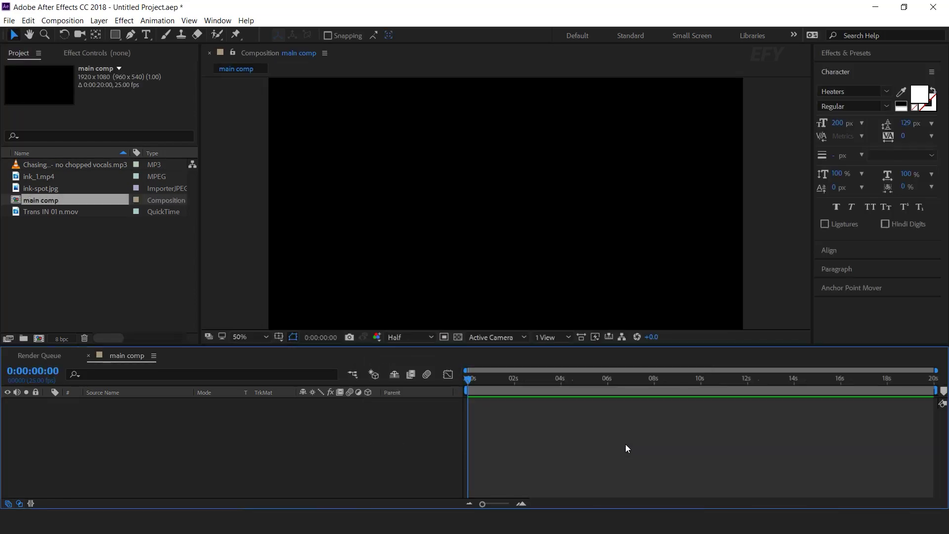
click(101, 247)
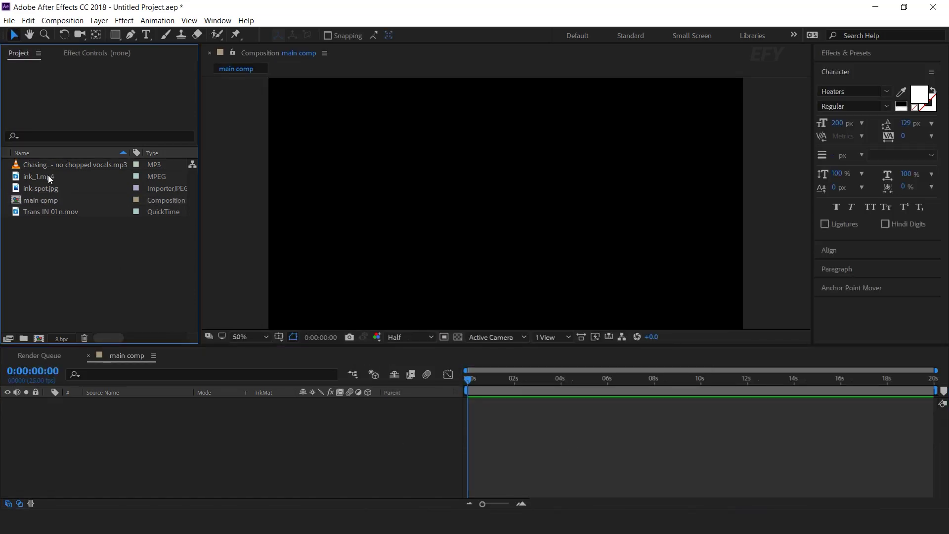
mouse_move(38, 188)
mouse_down()
mouse_move(49, 192)
mouse_move(104, 289)
mouse_move(165, 437)
mouse_up()
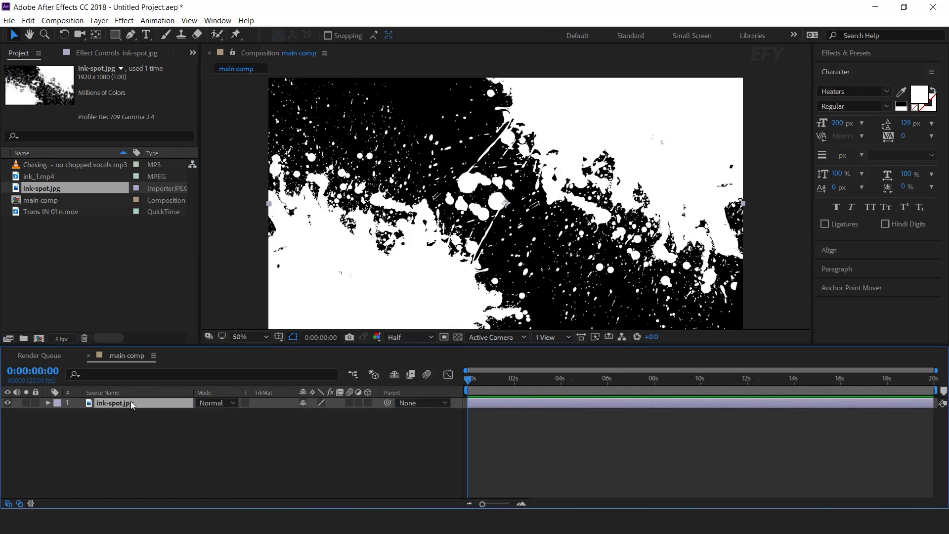
Step: Pre-compose the ink-spot layer into a new composition named BG
right_click(132, 405)
click(158, 413)
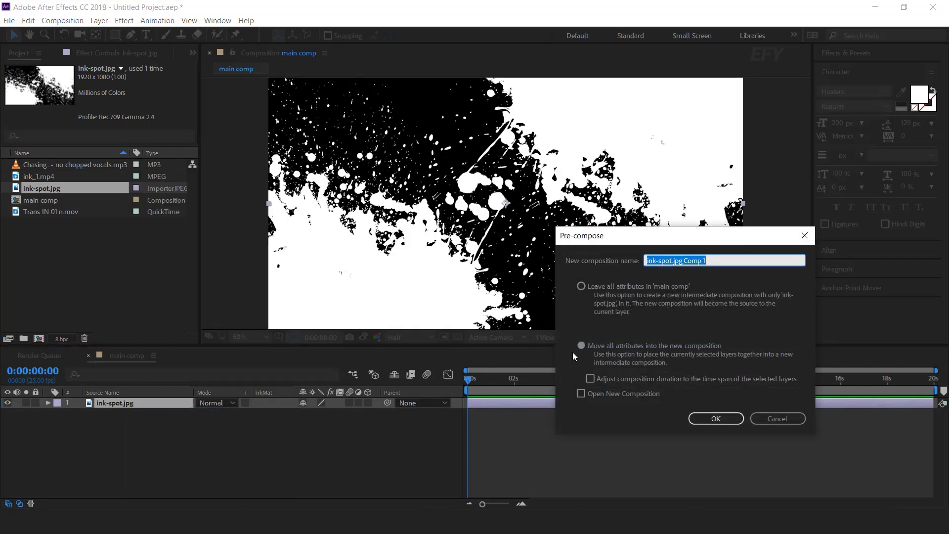
text(BG)
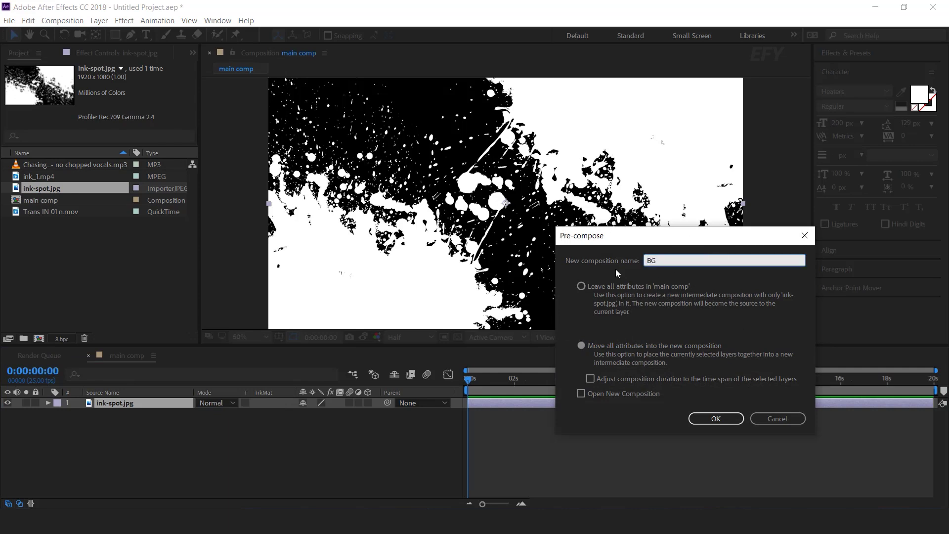
key(Return)
key(ctrl+space)
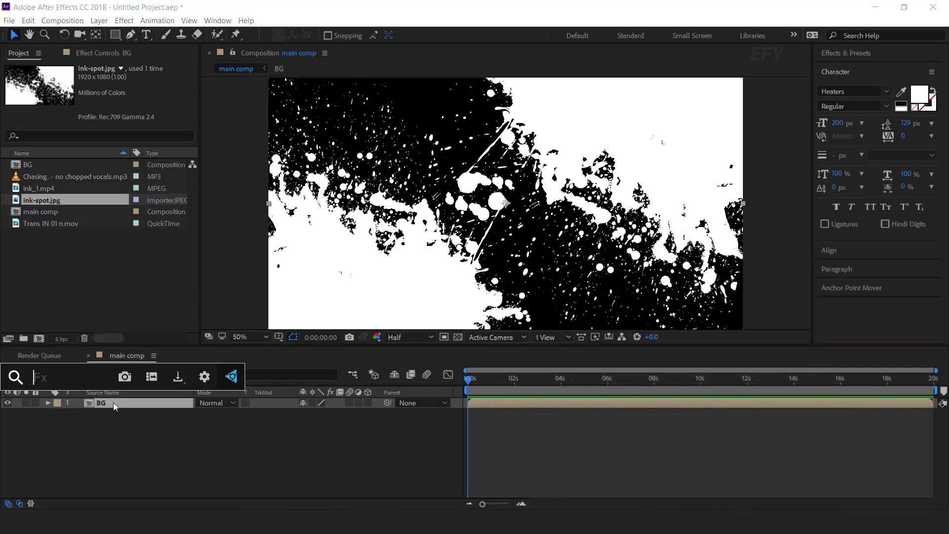
Step: Apply Motion Tile to BG with output width and height 200 and Mirror Edges on
text(motion)
key(Return)
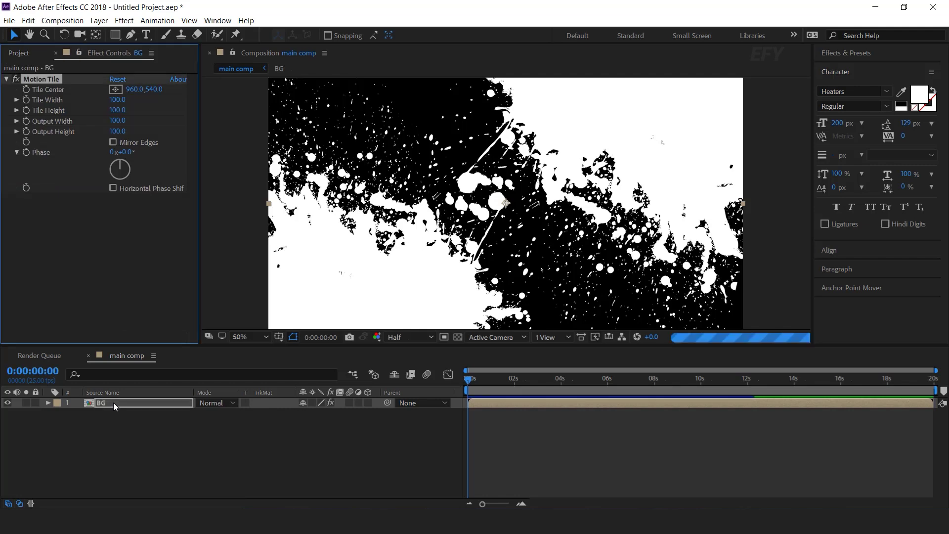
click(119, 121)
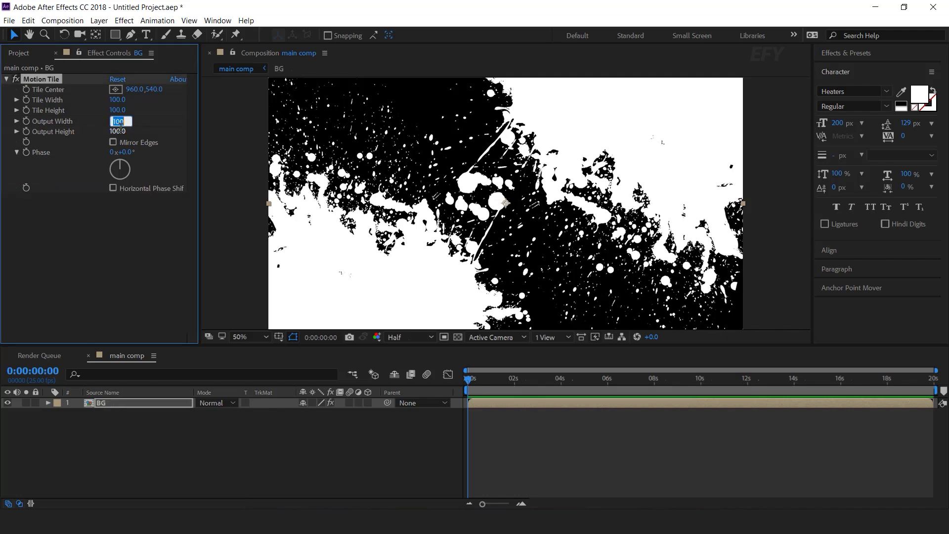
click(118, 131)
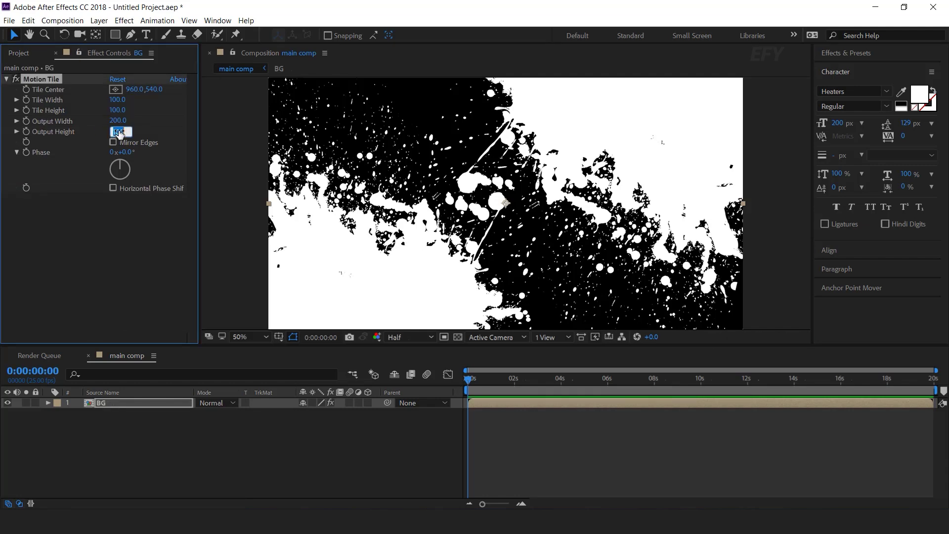
click(114, 143)
Step: Apply Tint to BG with Map Black To magenta CD0066
click(114, 407)
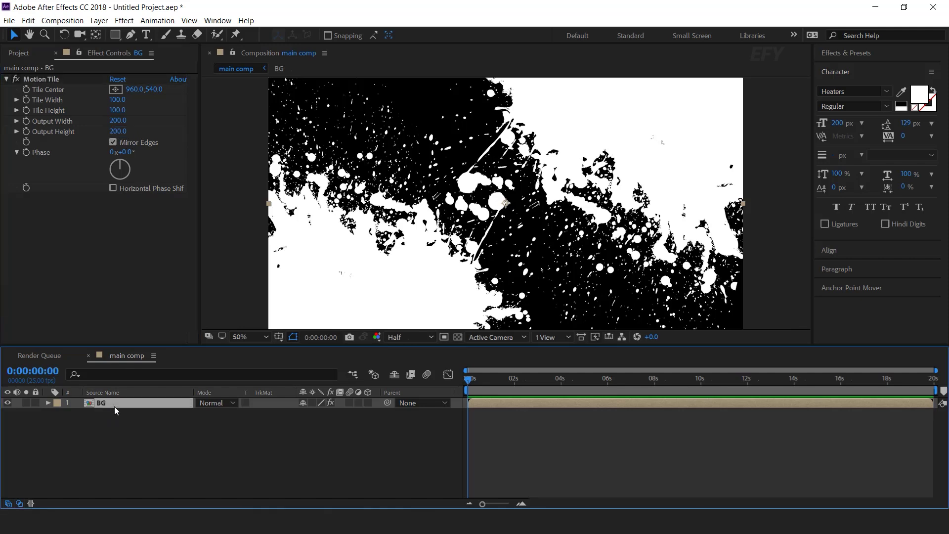
key(ctrl+space)
text(tint)
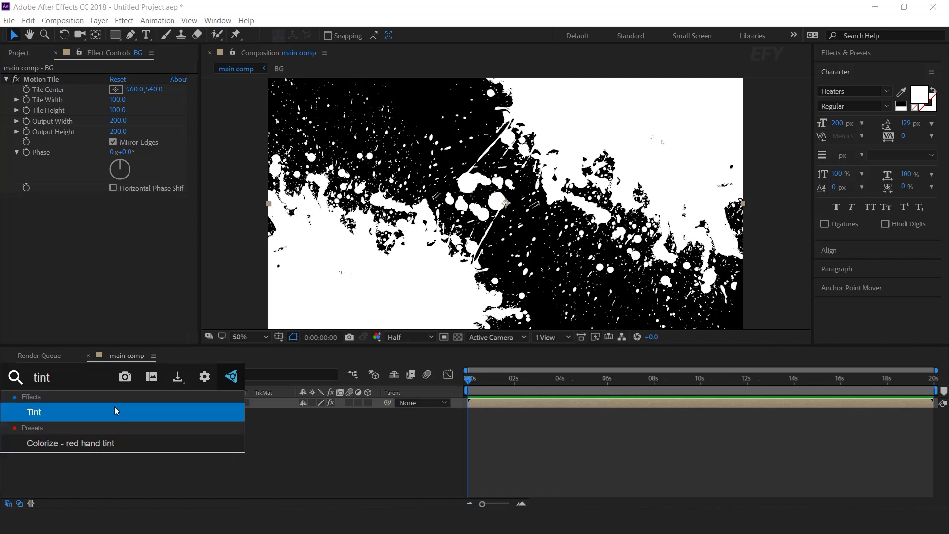
key(Return)
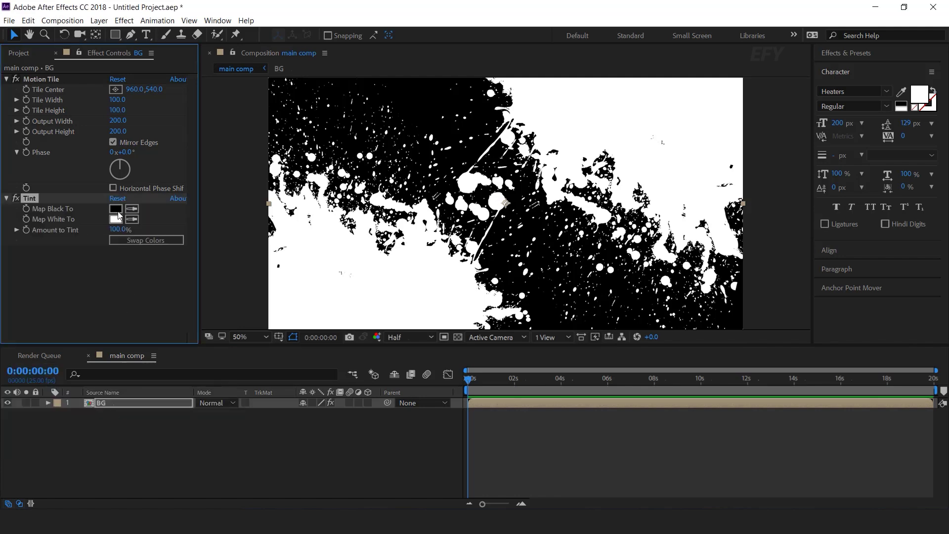
click(116, 210)
click(200, 123)
drag(216, 134, 217, 113)
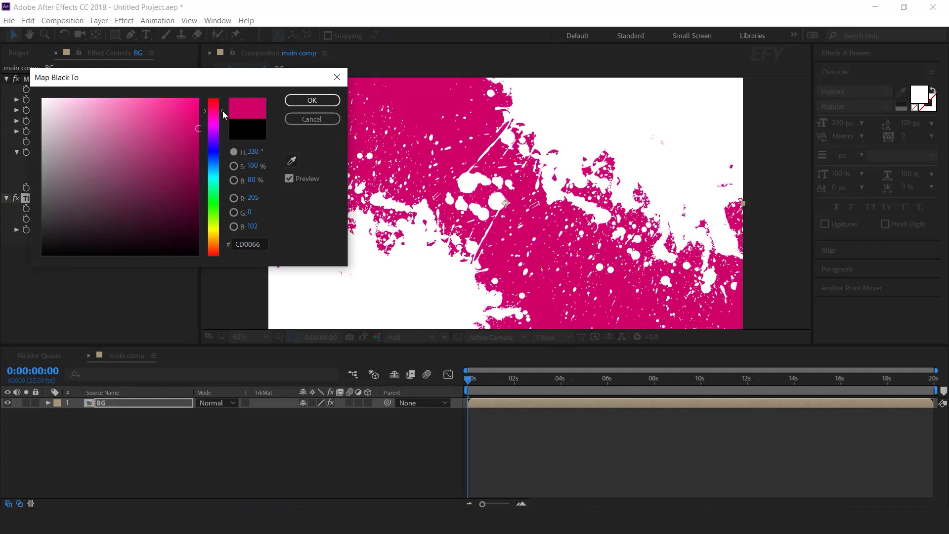
click(312, 100)
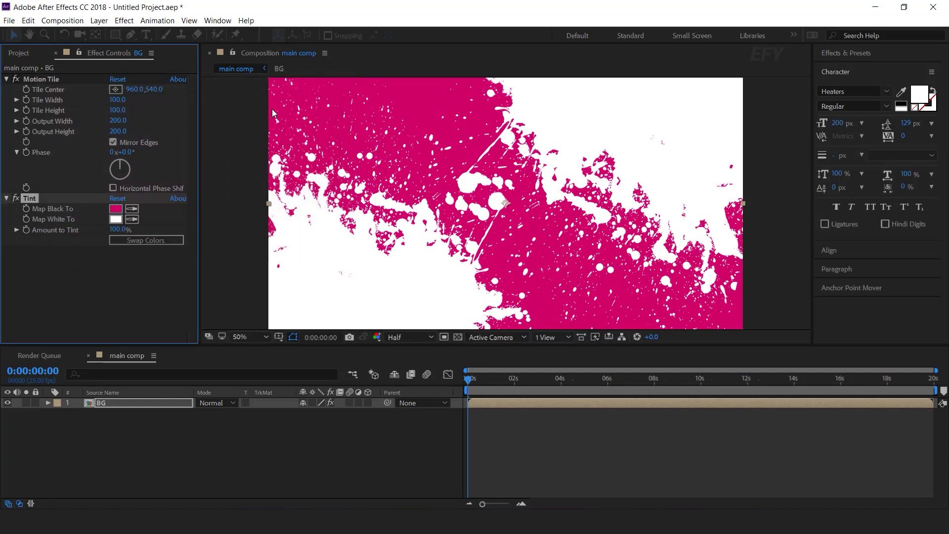
Step: Set the Tint's Map White To colour to black 000000
click(116, 220)
text(000000)
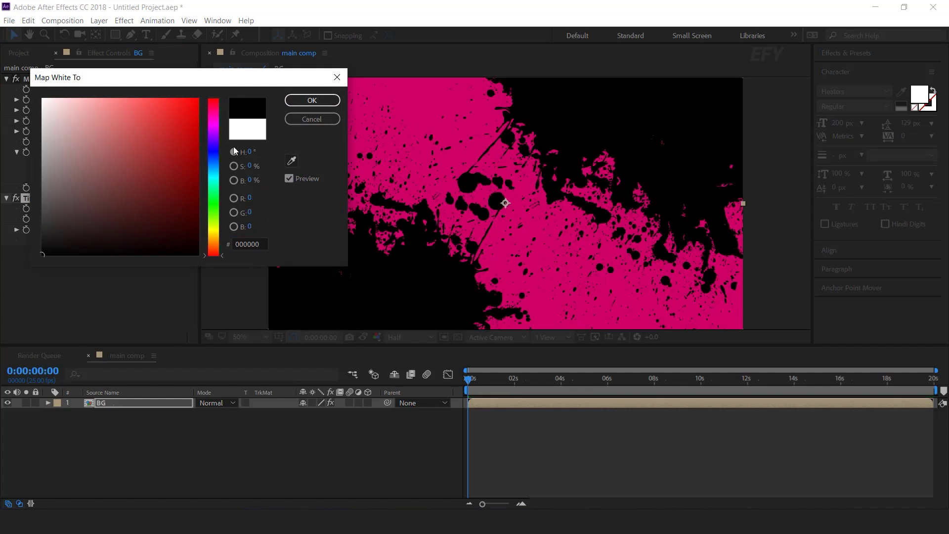
click(312, 100)
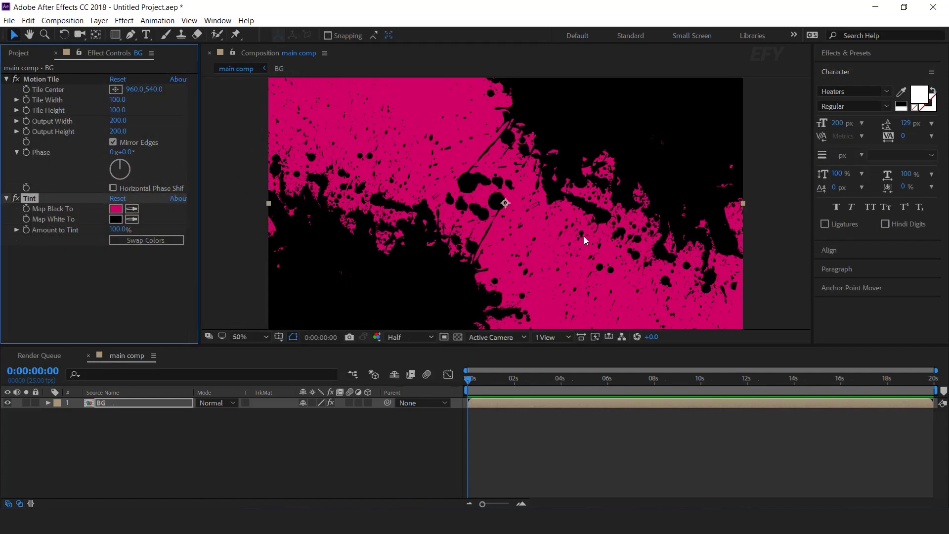
click(138, 406)
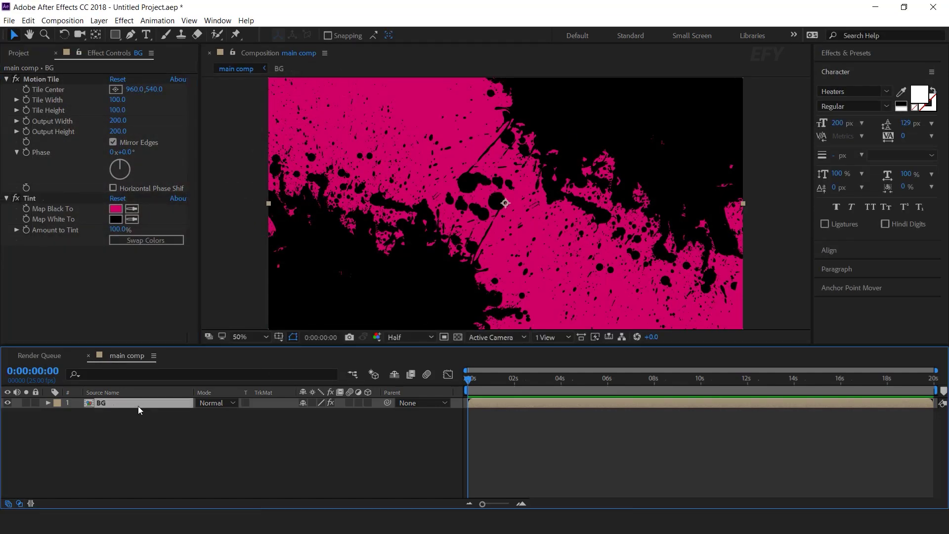
key(ctrl+space)
Step: Apply Turbulent Displace to BG and drive its Evolution with the expression time*40
text(tur)
click(102, 412)
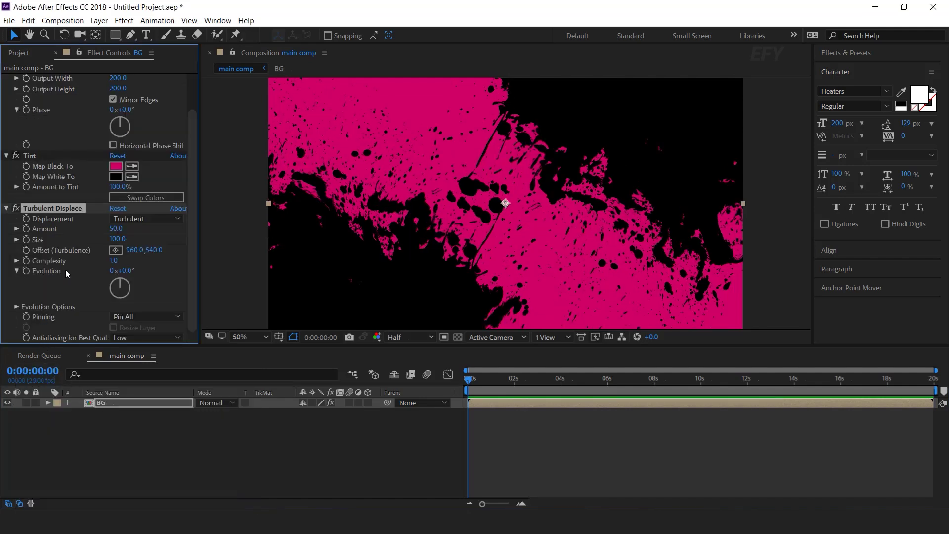
alt+click(26, 272)
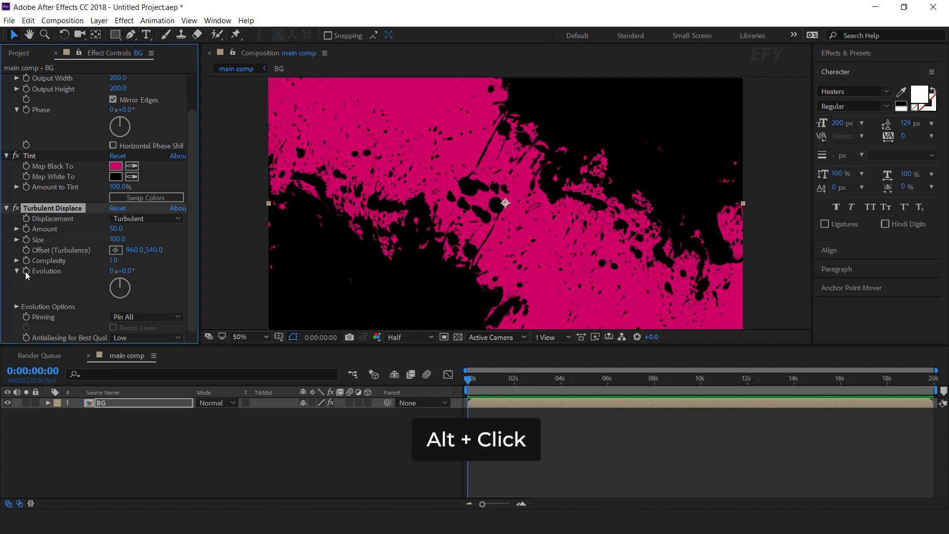
alt+click(26, 271)
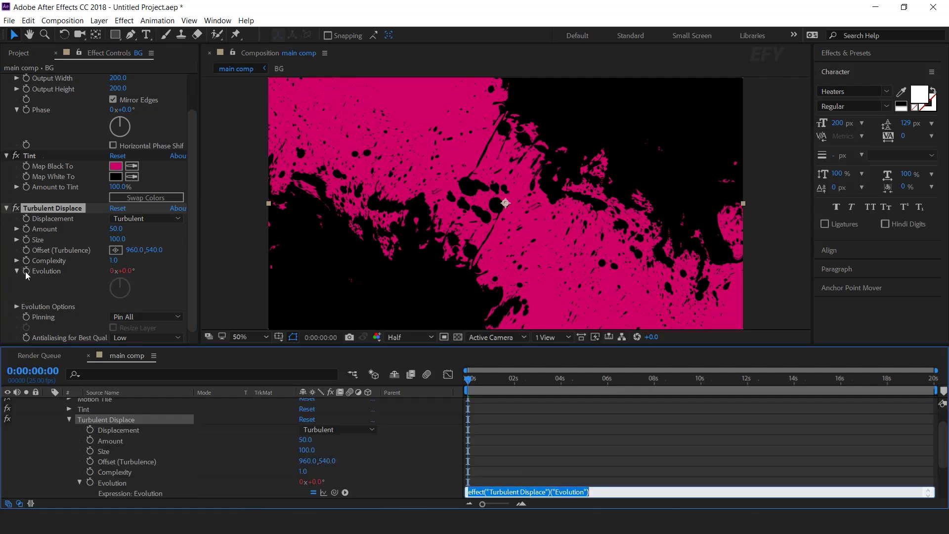
text(time*40)
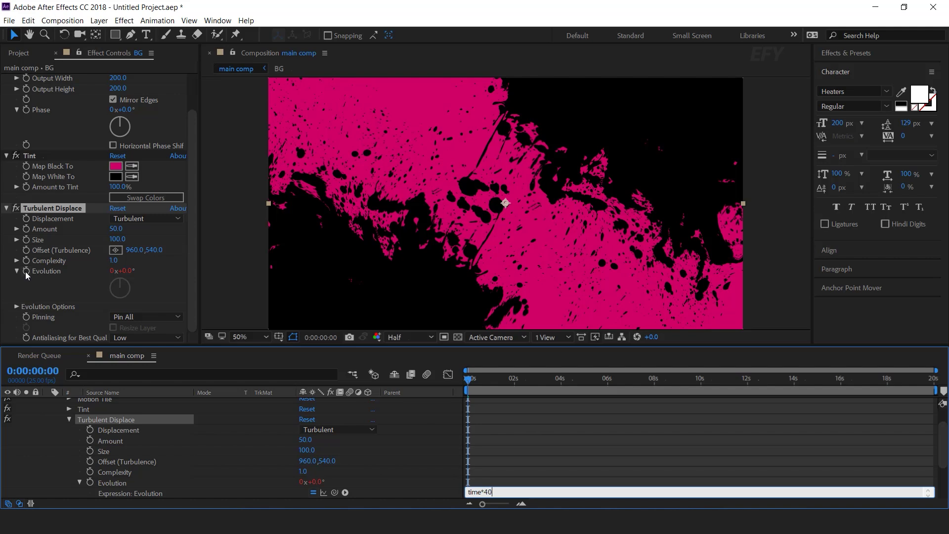
key(KP_Enter)
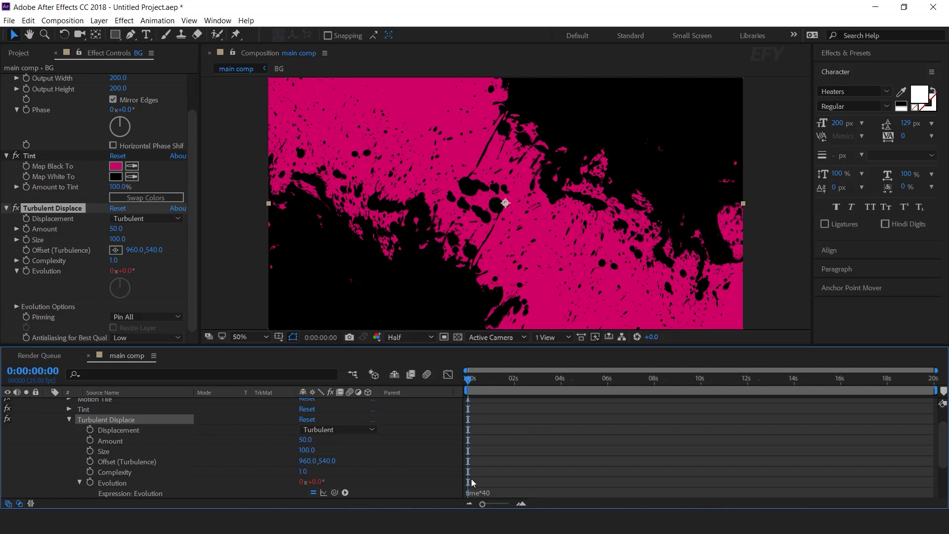
Step: Preview the animated ink background, then collapse and deselect the BG layer
key(space)
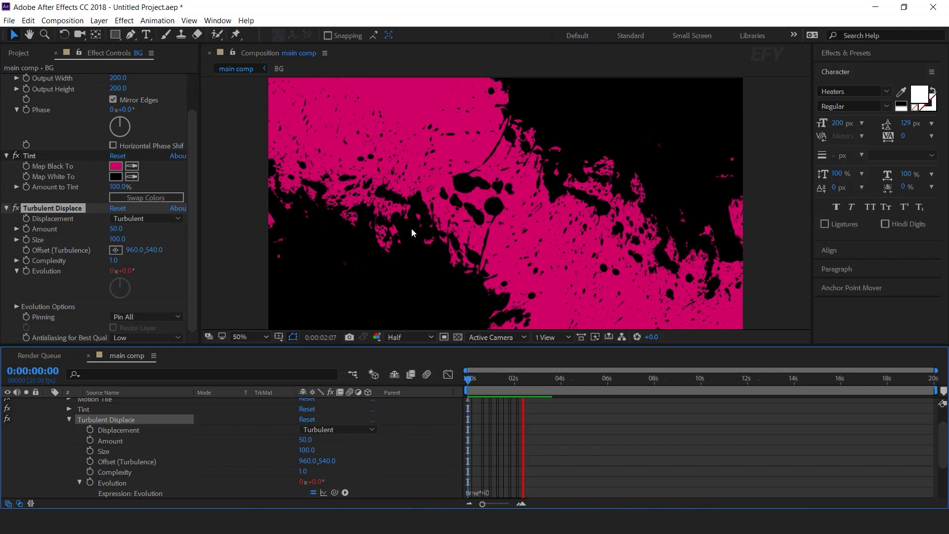
key(space)
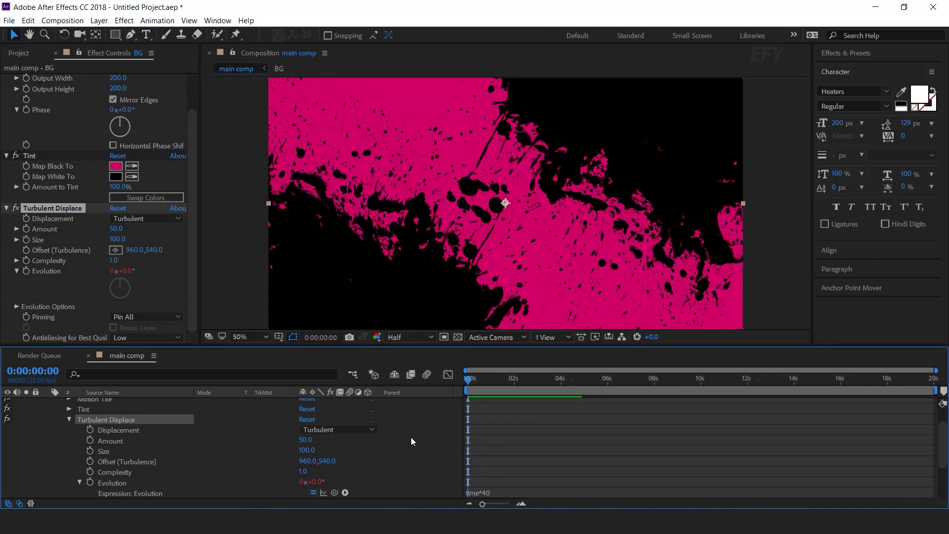
key(u)
click(409, 437)
click(22, 52)
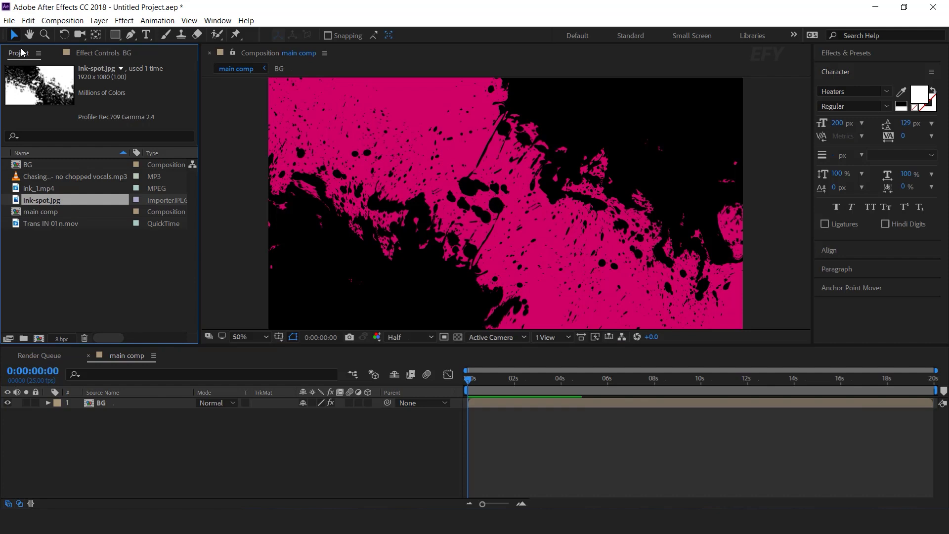
Step: Create a new composition named transition
click(75, 293)
click(38, 338)
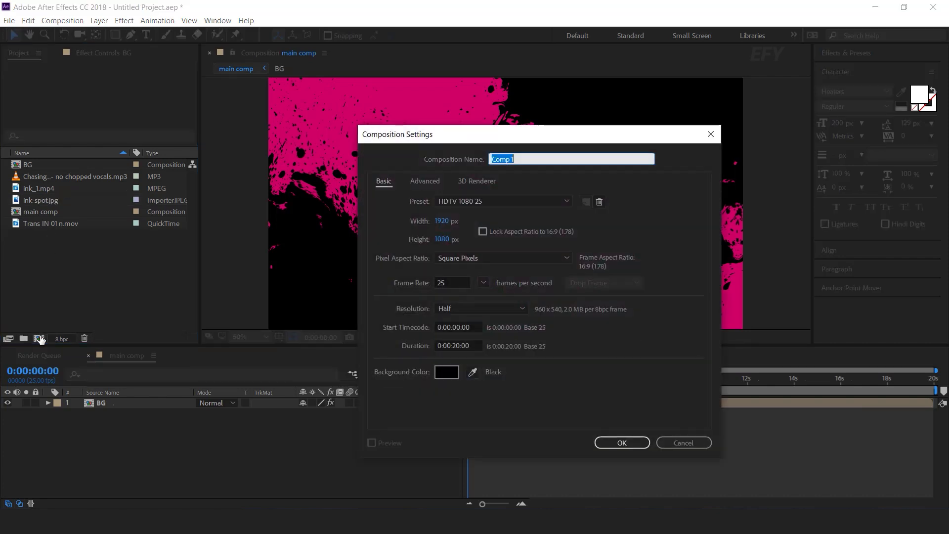
text(transition)
click(628, 443)
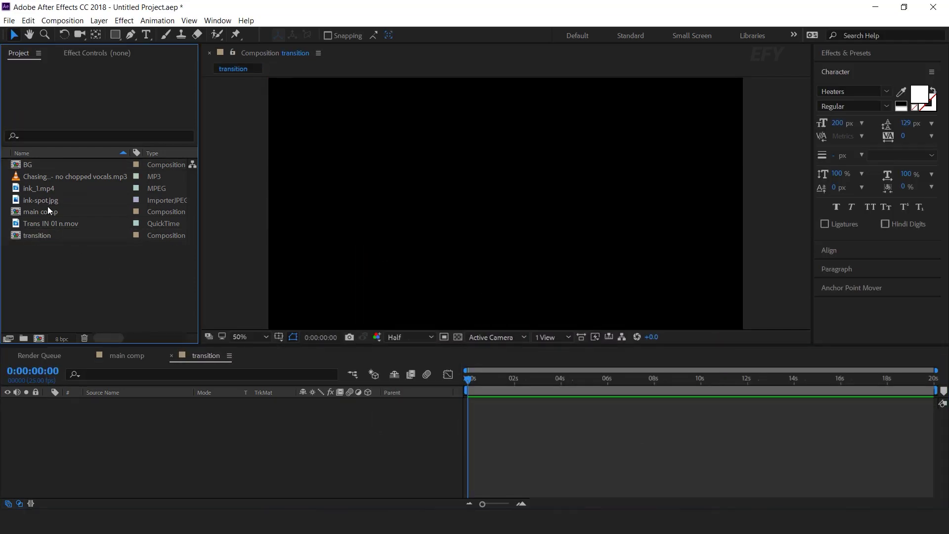
Step: Add ink_1.mp4 to transition and scale it up beyond the frame edges
click(44, 188)
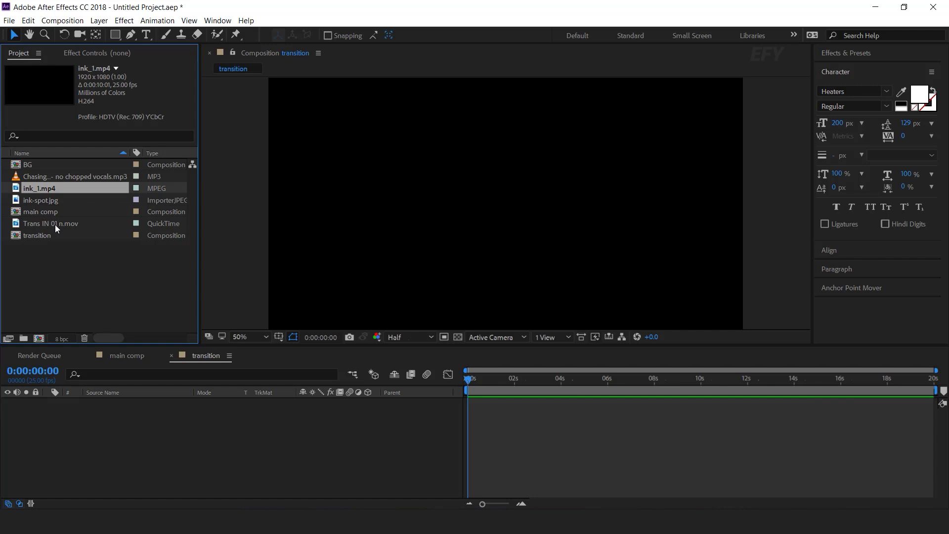
click(55, 224)
click(25, 189)
drag(25, 189, 121, 414)
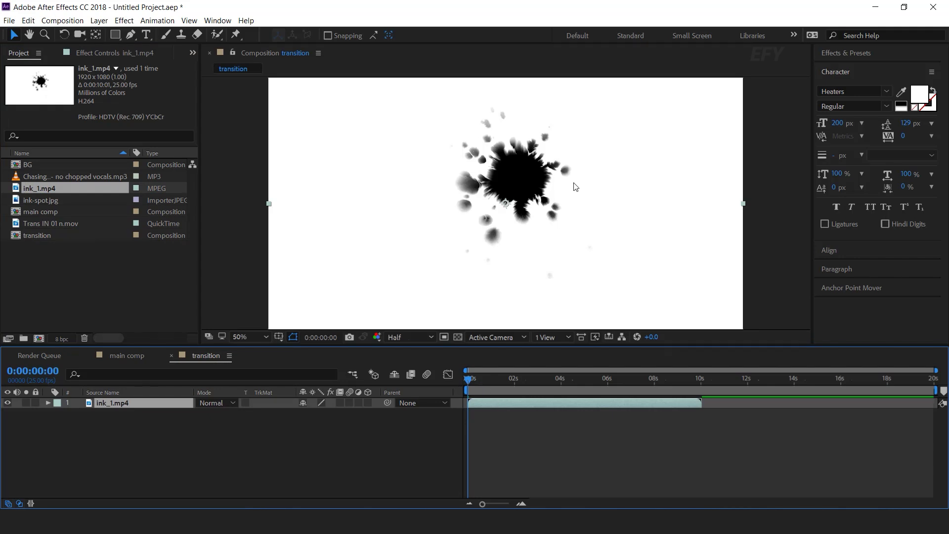
drag(497, 379, 464, 382)
key(comma)
mouse_move(625, 203)
mouse_down()
mouse_move(664, 207)
mouse_move(646, 246)
mouse_up()
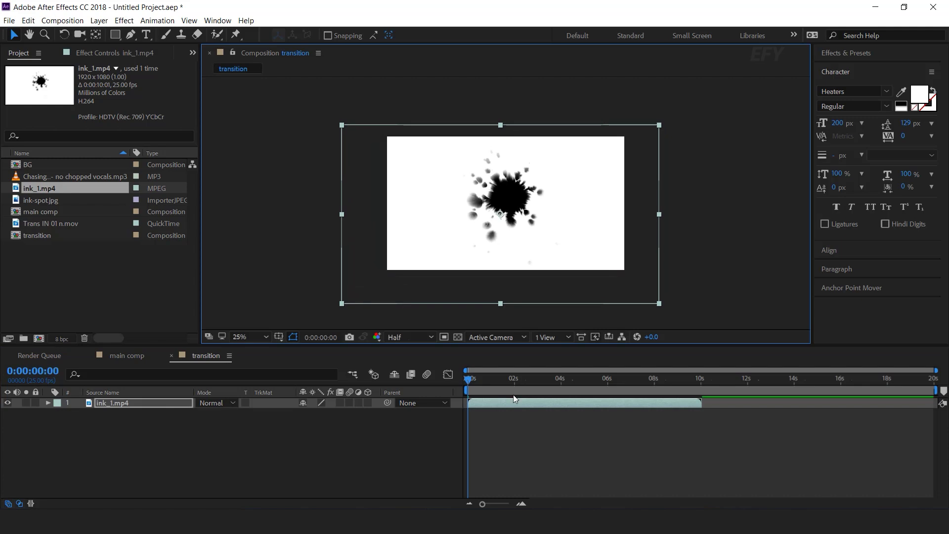
Step: Scrub through the ink splash's first frames, ending around 4 seconds
click(478, 381)
click(522, 504)
drag(545, 507, 541, 507)
mouse_move(489, 379)
mouse_down()
mouse_move(463, 378)
mouse_move(480, 378)
mouse_move(478, 406)
mouse_move(454, 384)
mouse_move(496, 376)
mouse_move(558, 391)
mouse_up()
key(minus)
click(622, 381)
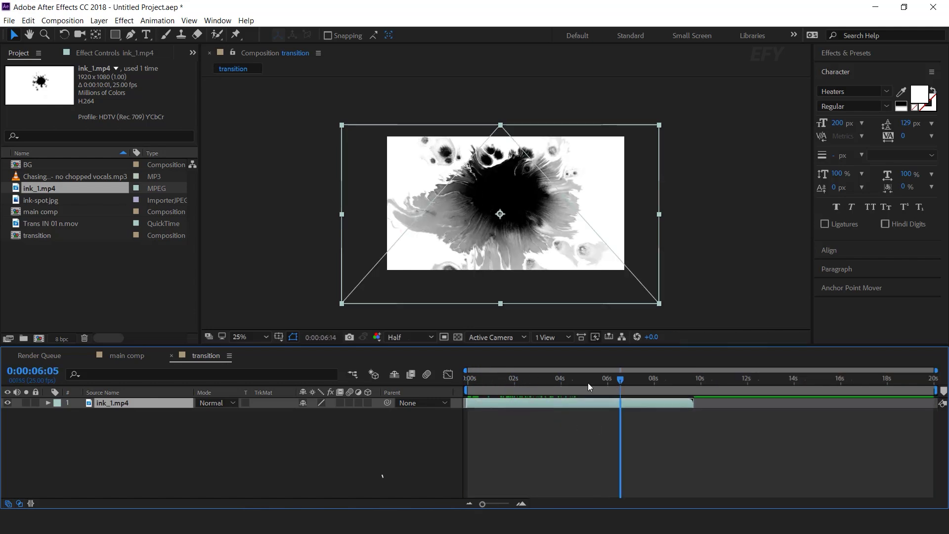
click(562, 385)
Step: Add Trans IN 01 n.mov above ink_1.mp4, trim its in-point and slide it slightly earlier
click(44, 227)
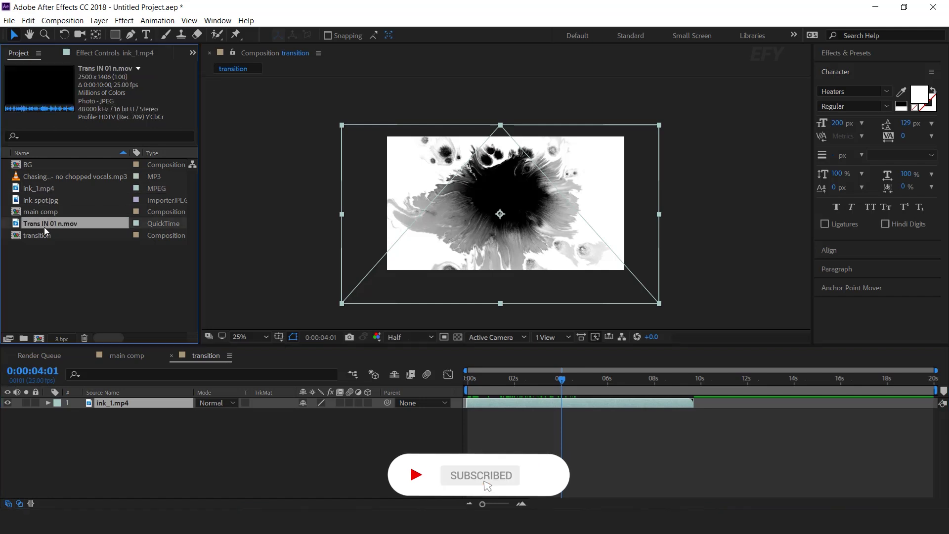
drag(16, 227, 558, 401)
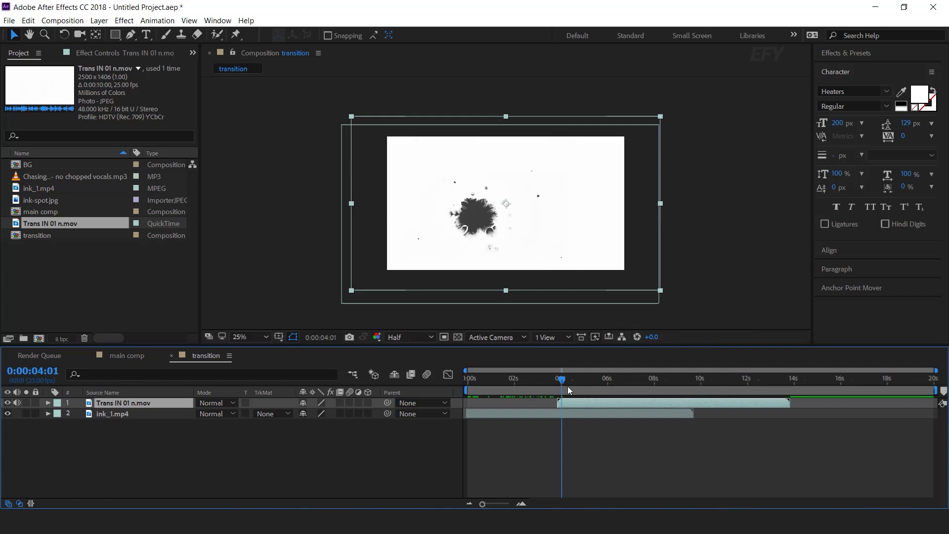
mouse_move(562, 379)
mouse_down()
mouse_move(594, 383)
mouse_move(573, 379)
mouse_move(581, 402)
mouse_up()
key(alt+bracketleft)
click(558, 379)
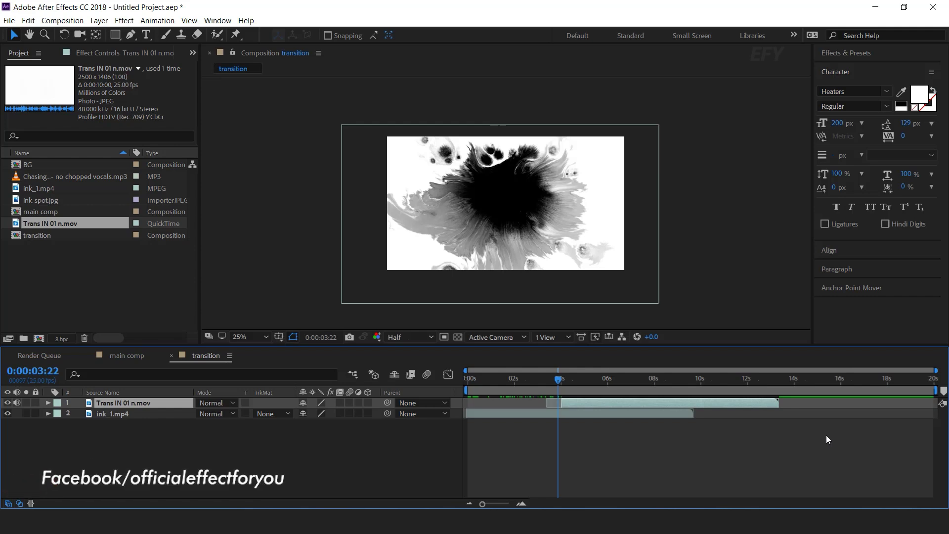
Step: Check the overlap around 4–6 seconds, then return to main comp and select transition
click(578, 383)
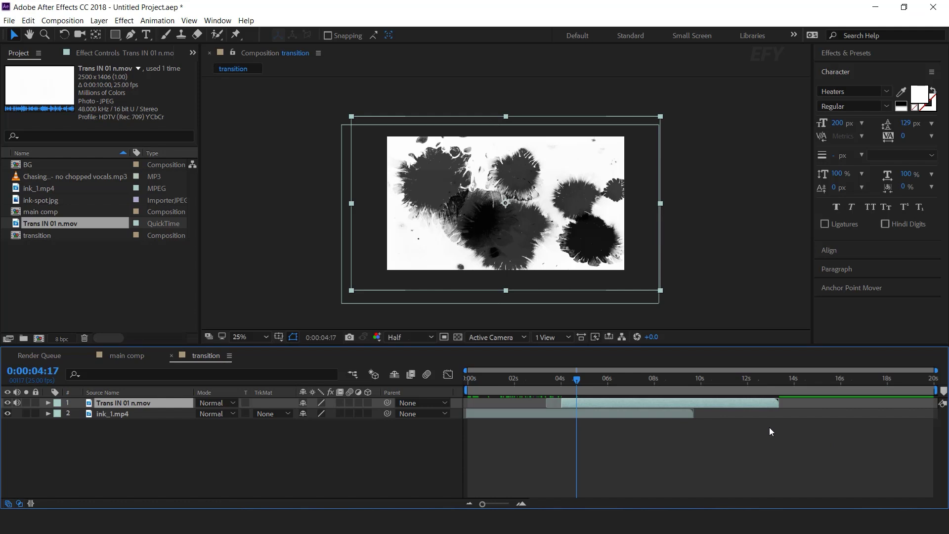
key(space)
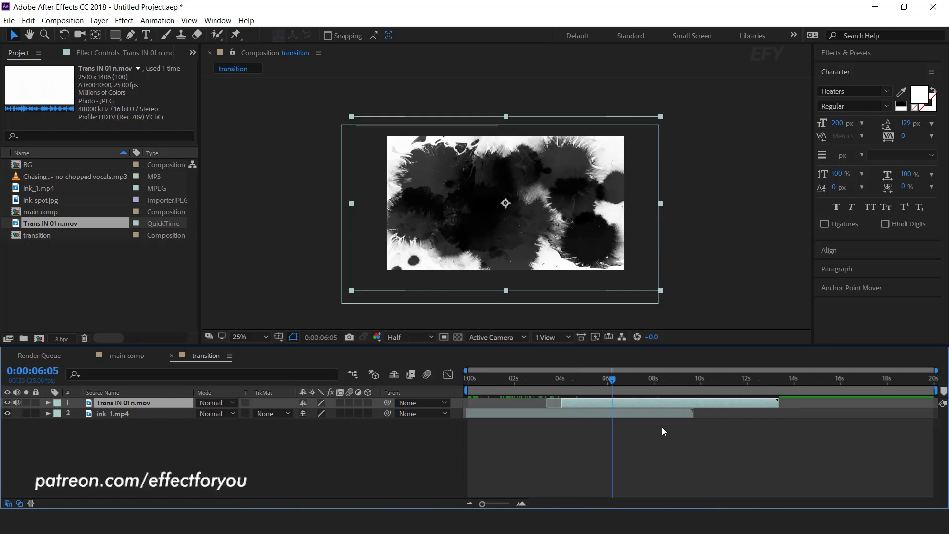
click(172, 356)
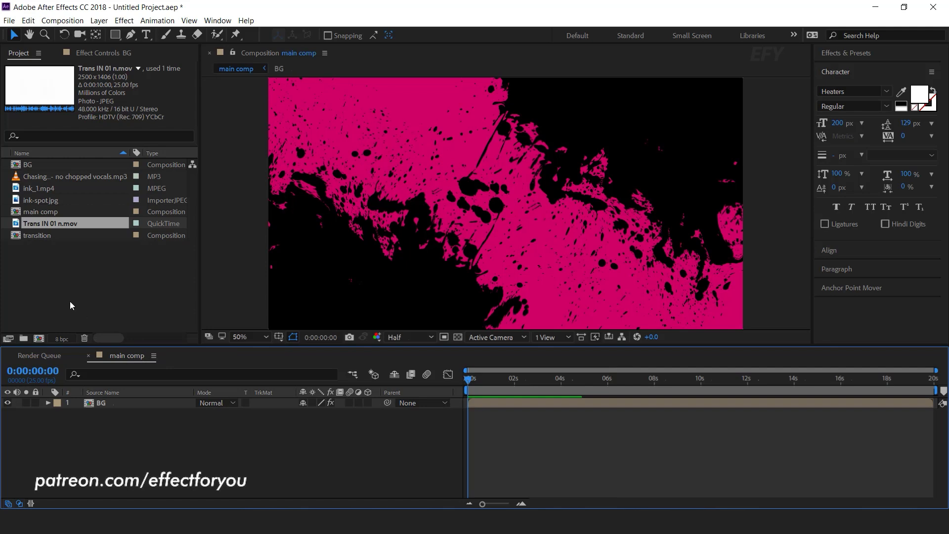
click(26, 236)
Step: Place transition above BG and set BG's track matte to Luma Matte 'transition', then preview
drag(16, 238, 122, 402)
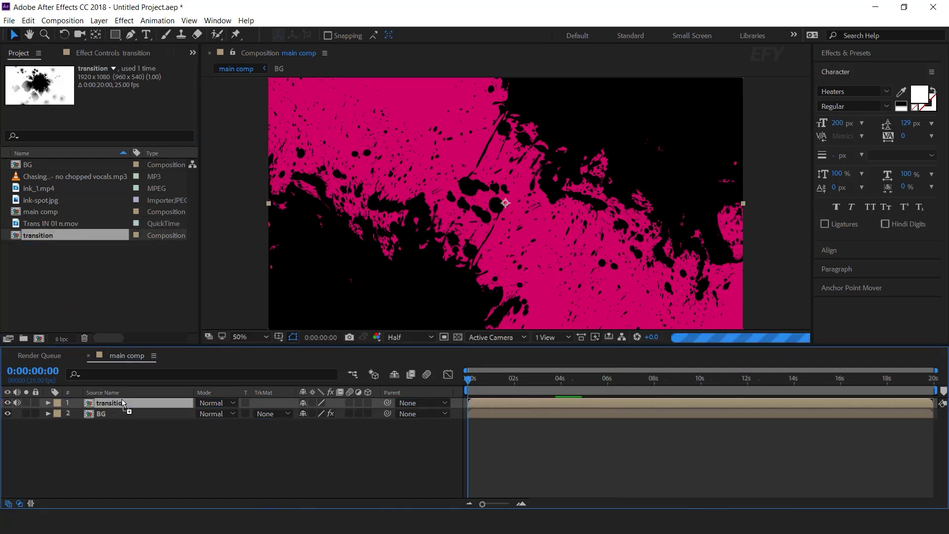
click(96, 418)
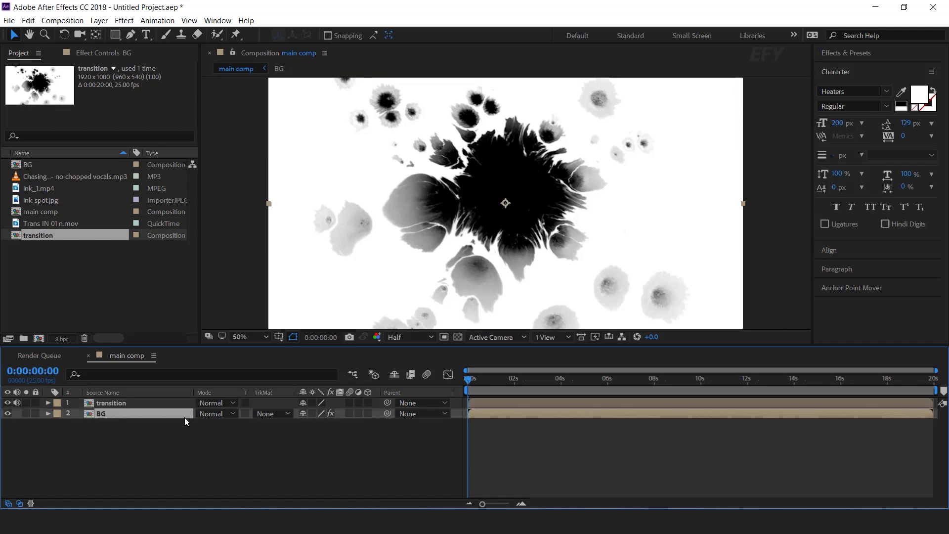
click(281, 415)
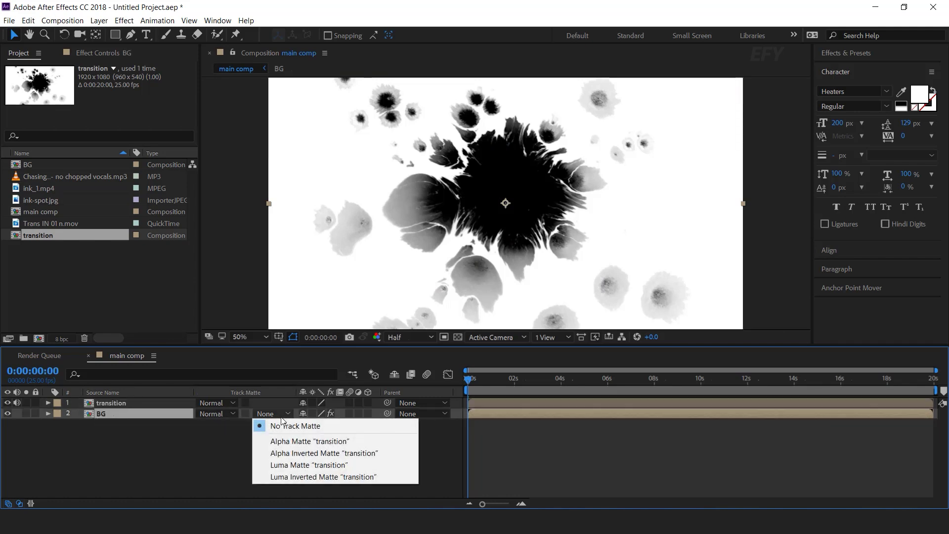
click(360, 465)
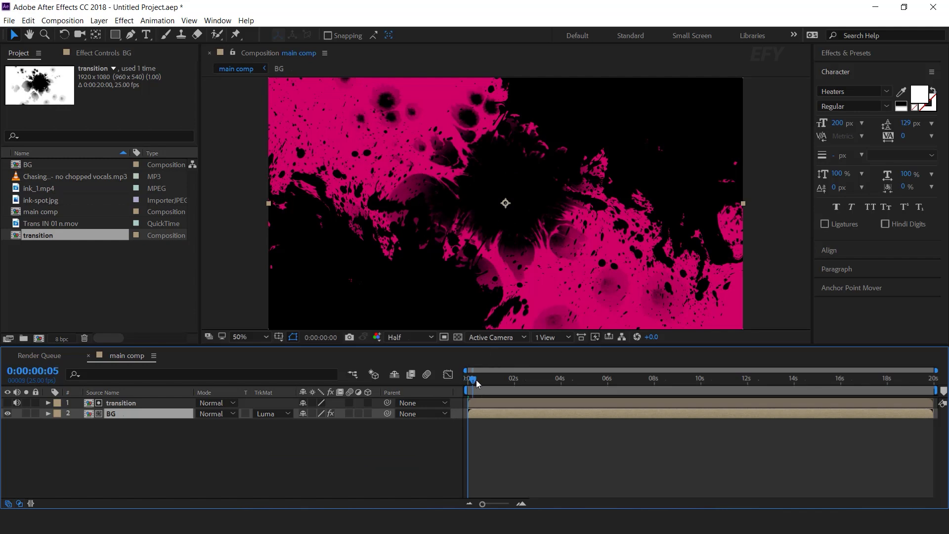
click(506, 380)
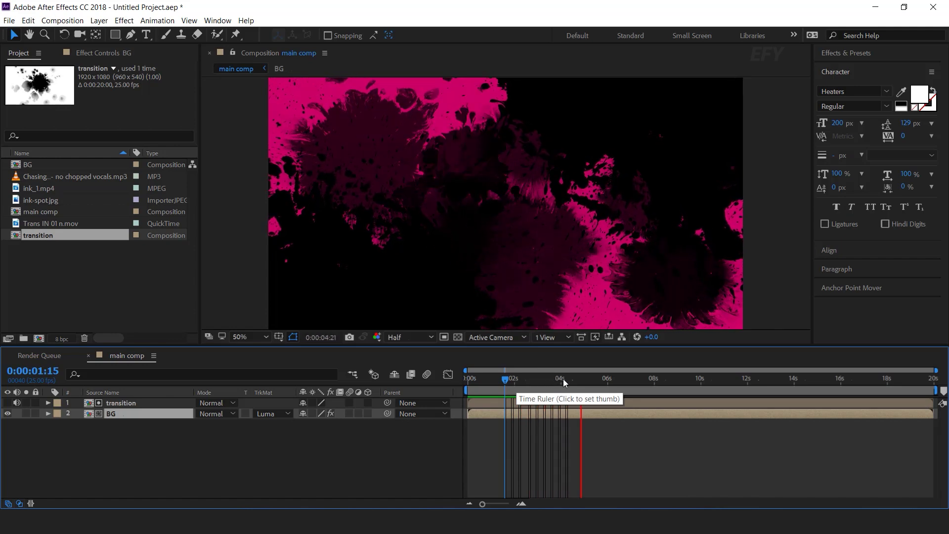
click(592, 381)
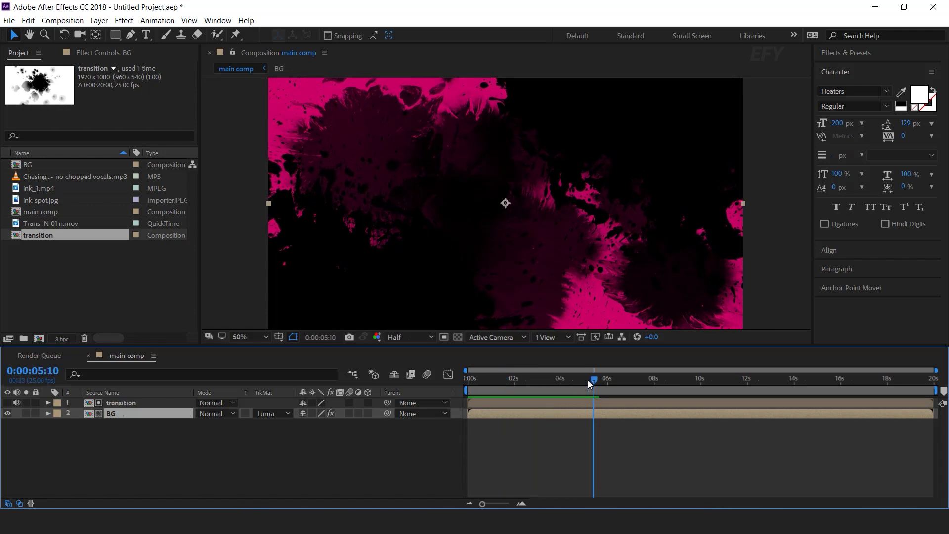
click(302, 435)
Step: Add a new adjustment layer to main comp and apply Optics Compensation to it
right_click(305, 436)
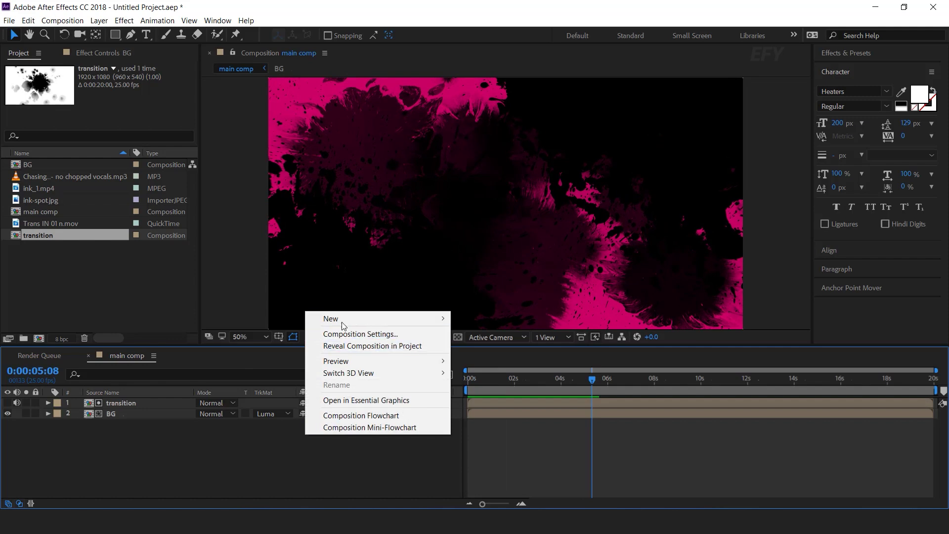
mouse_move(344, 322)
click(502, 405)
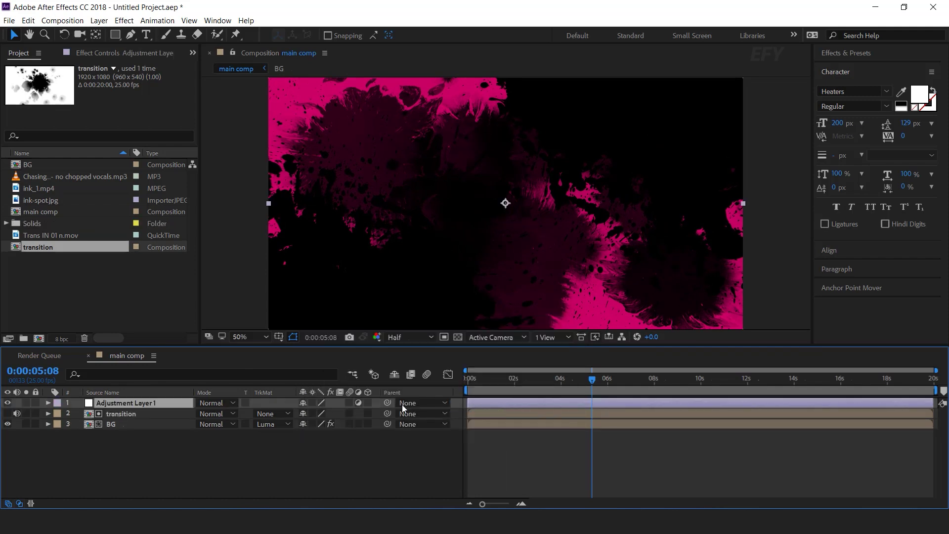
key(ctrl+space)
text(op)
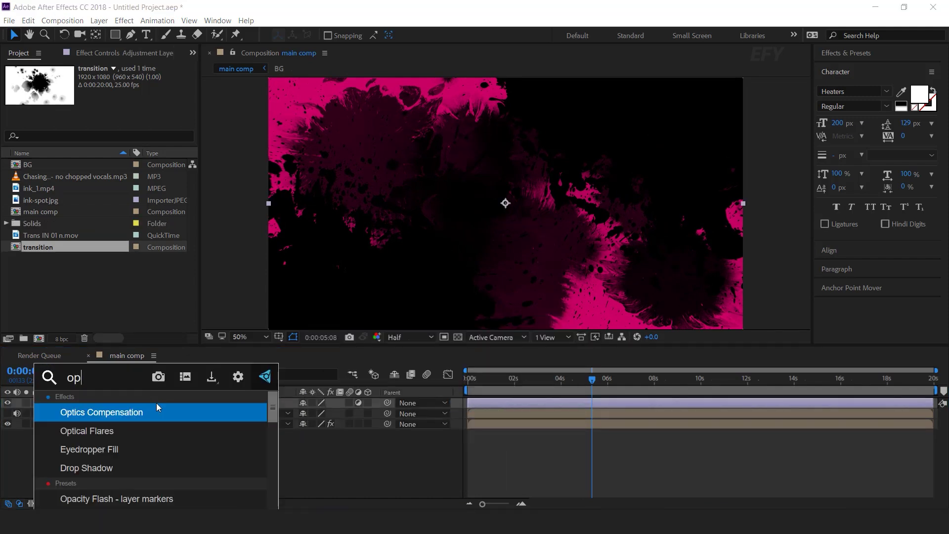
click(139, 412)
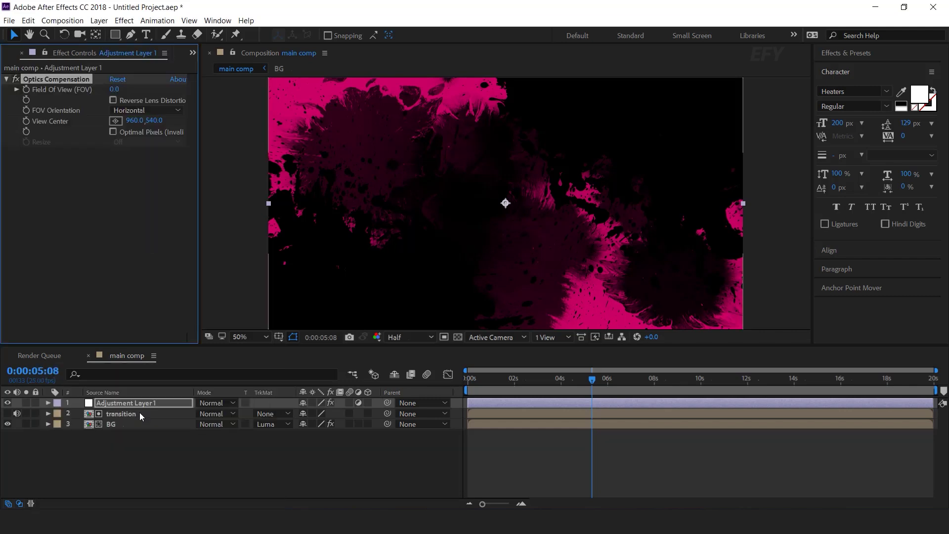
Step: Turn on Reverse Lens Distortion and set Field Of View to 90
click(114, 100)
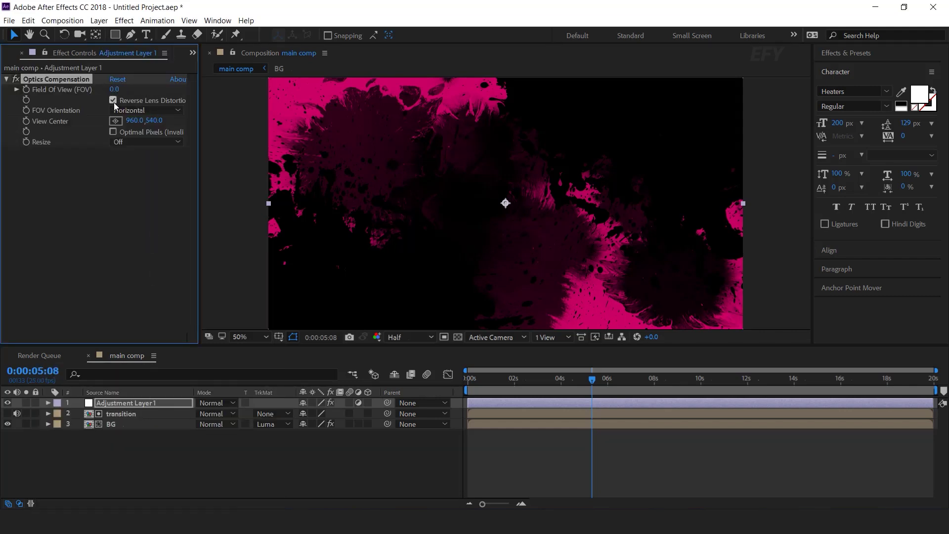
drag(161, 90, 643, 103)
drag(552, 107, 659, 118)
click(118, 90)
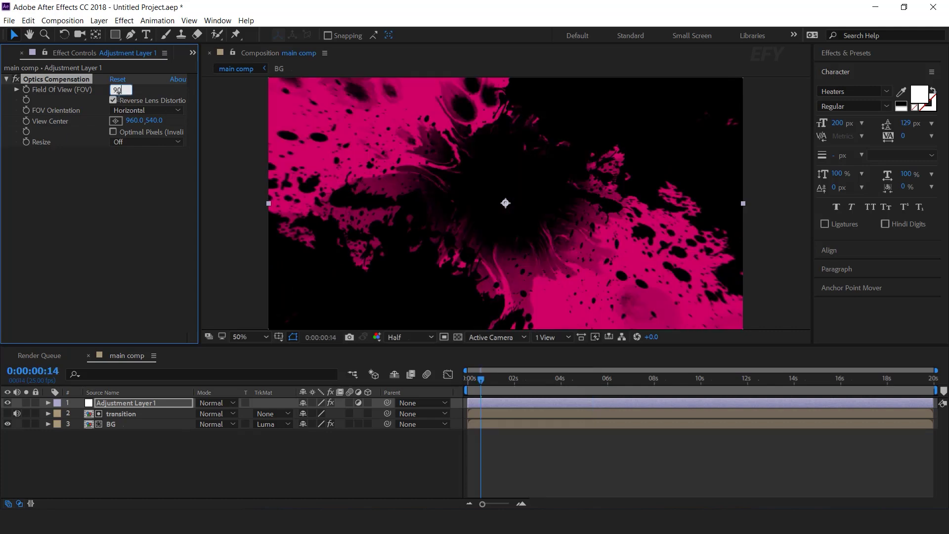
key(Return)
click(404, 448)
mouse_move(474, 379)
mouse_down()
mouse_move(512, 380)
mouse_move(478, 380)
mouse_up()
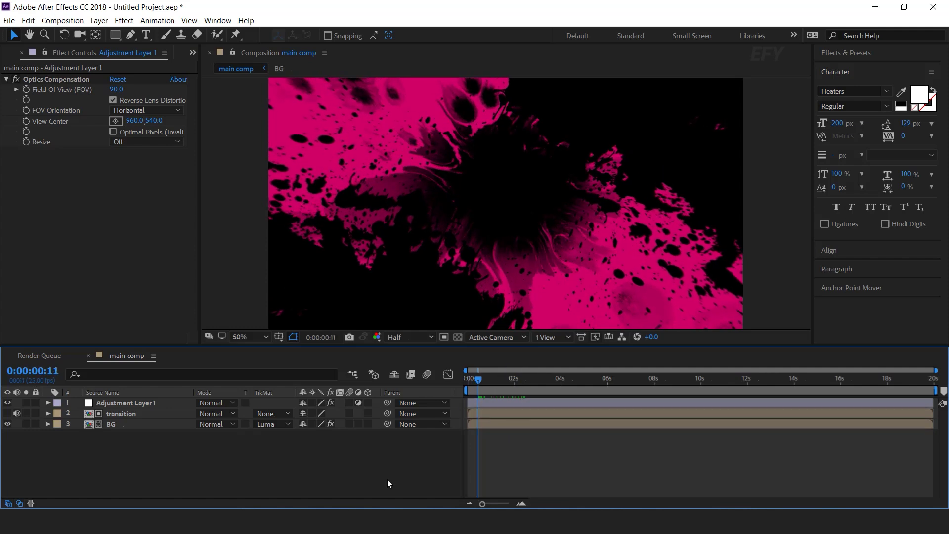
key(ctrl+0)
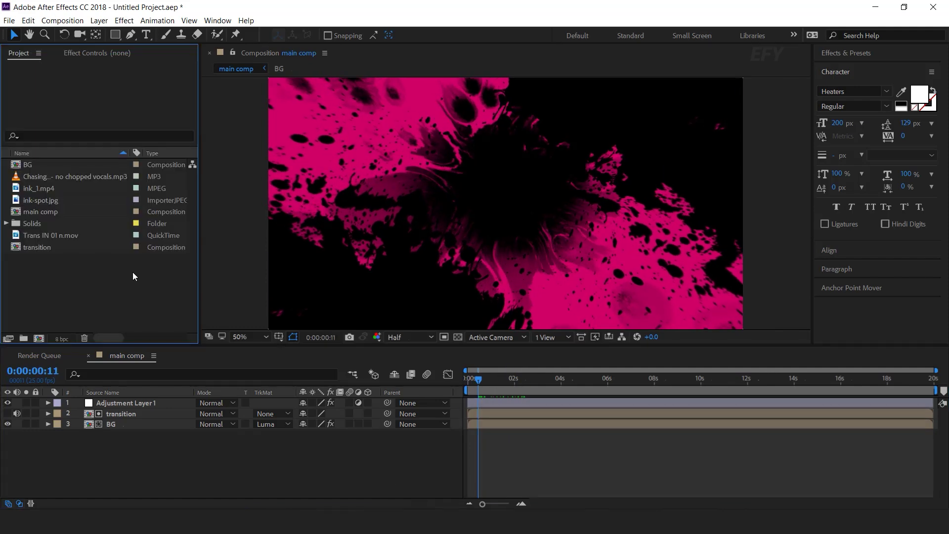
Step: Bring the song into main comp as the fourth layer and preview it
click(43, 180)
drag(31, 176, 140, 444)
drag(483, 380, 448, 385)
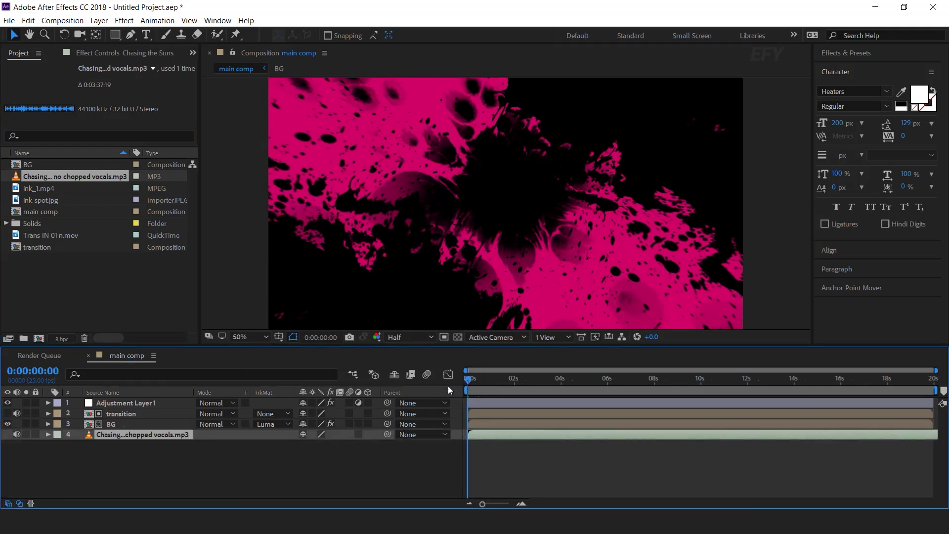
key(space)
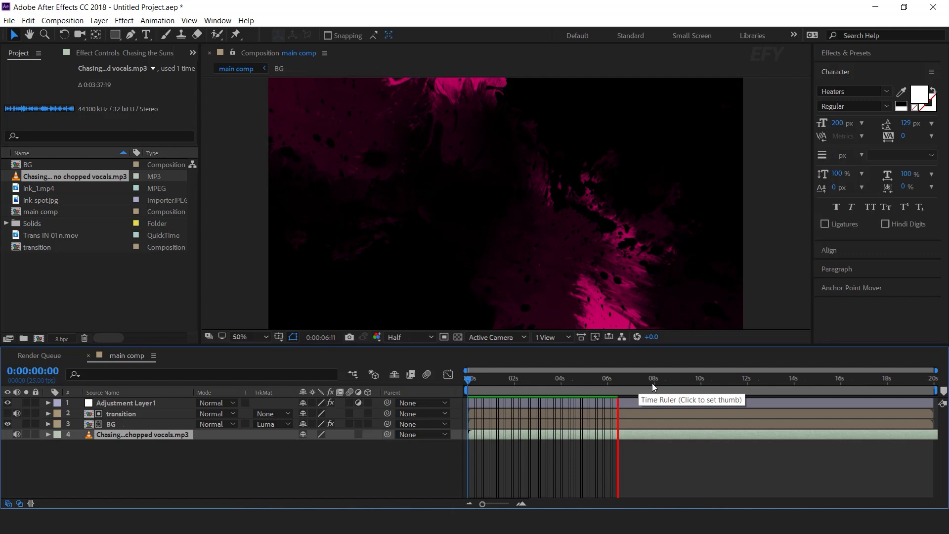
Step: Trim the song's in-point at 9 seconds and slide it to start at 0:00
click(683, 385)
drag(688, 383, 685, 382)
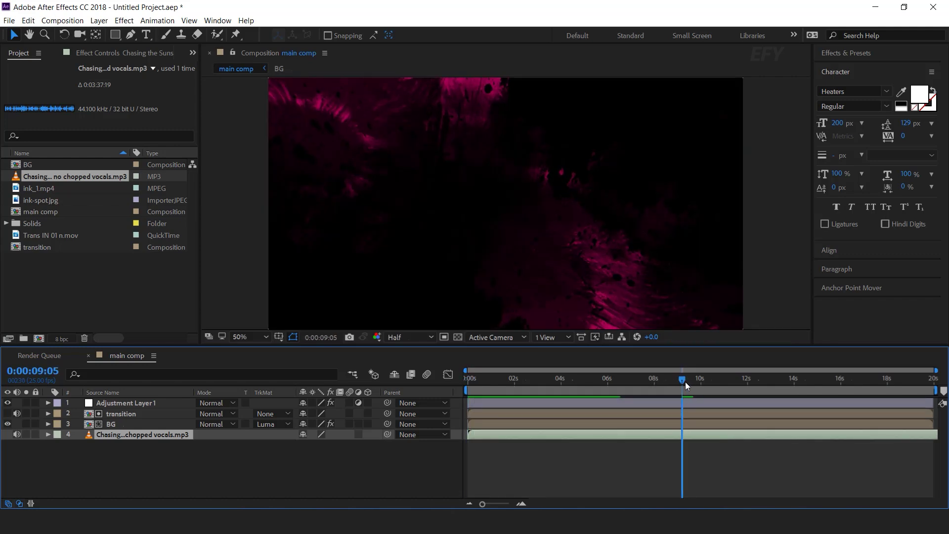
key(Page_Down)
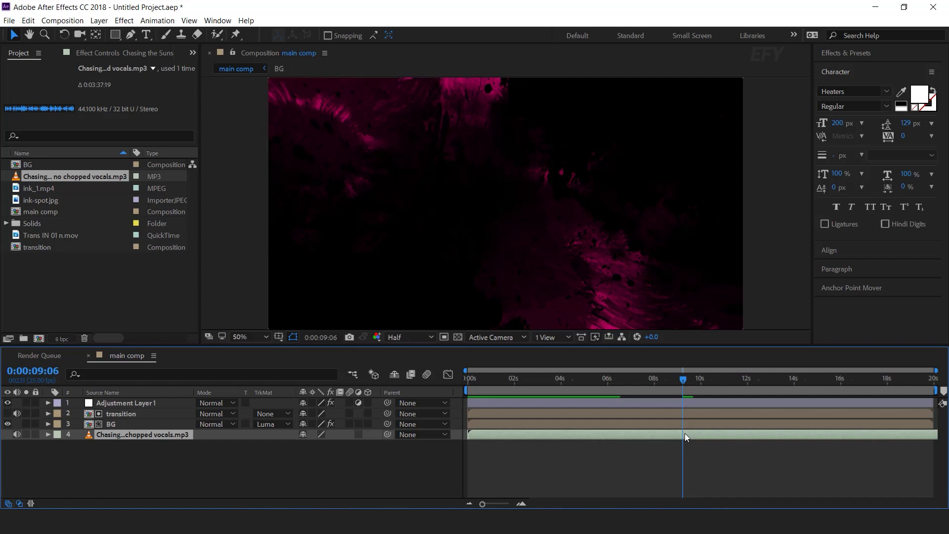
key(alt+bracketleft)
key(Home)
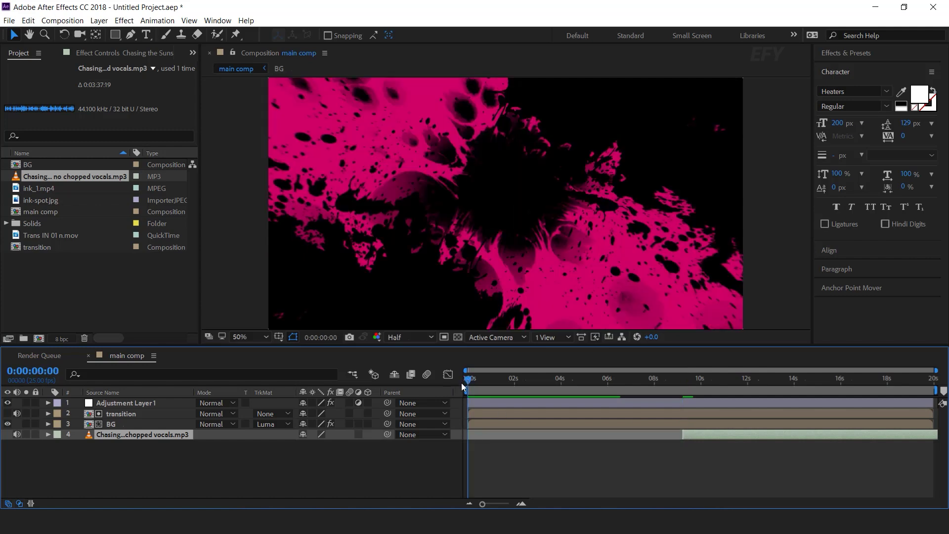
key(bracketleft)
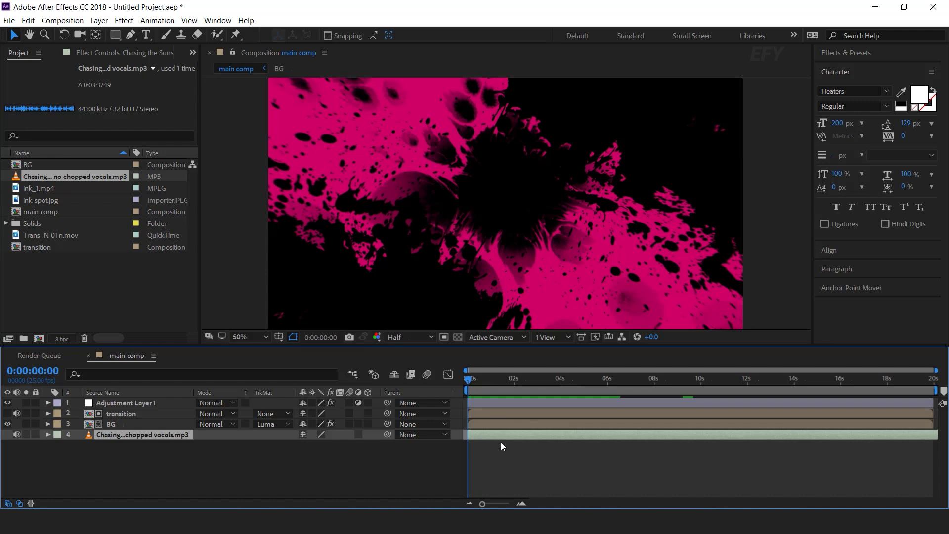
Step: Pre-compose the song layer into a new composition named audio
right_click(111, 436)
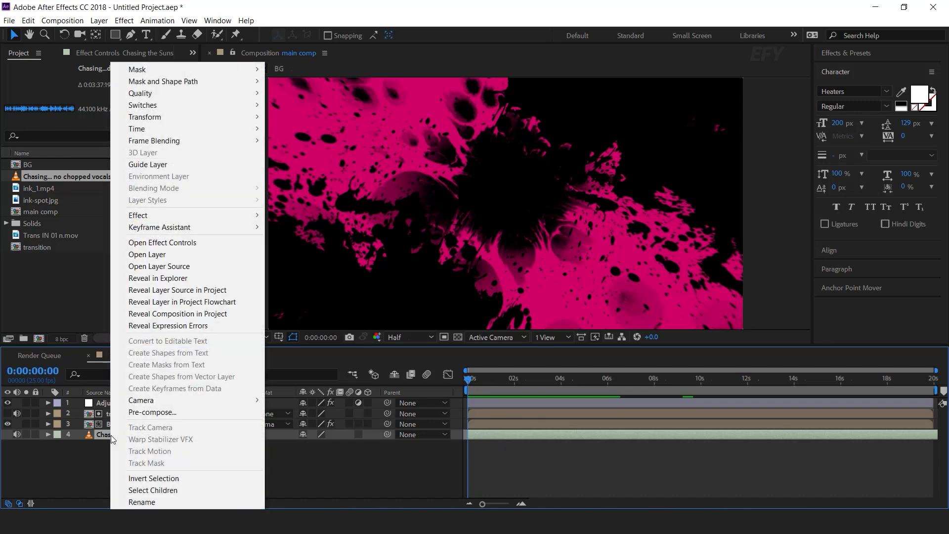
click(167, 413)
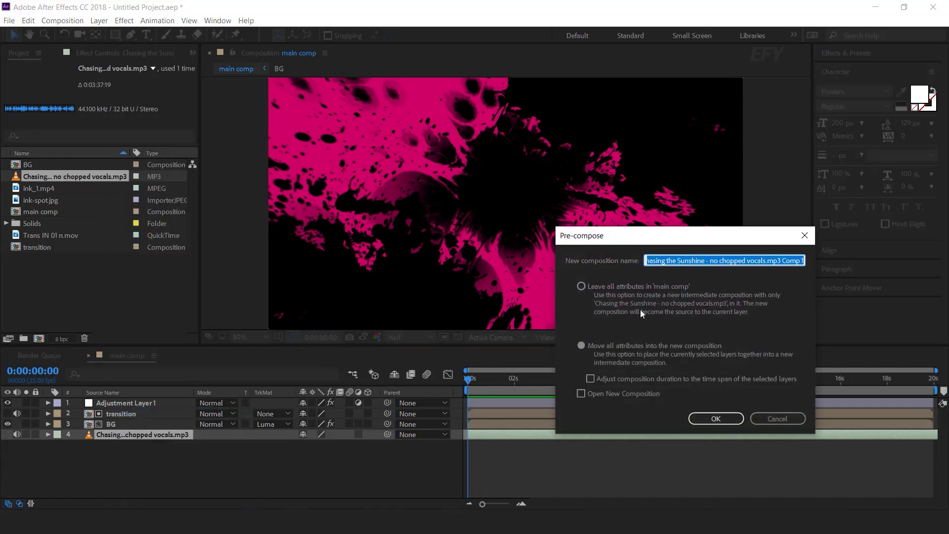
click(589, 346)
click(695, 261)
text(audio)
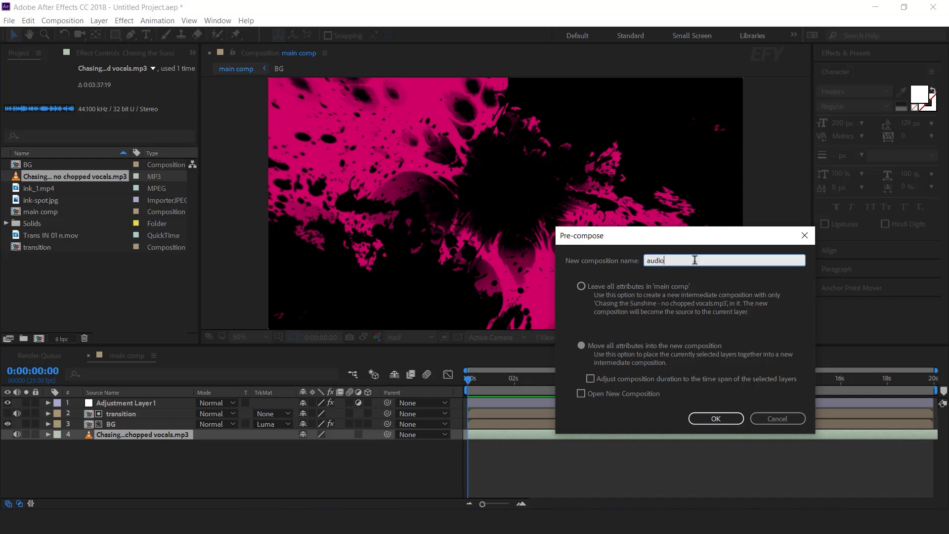
key(Return)
click(39, 338)
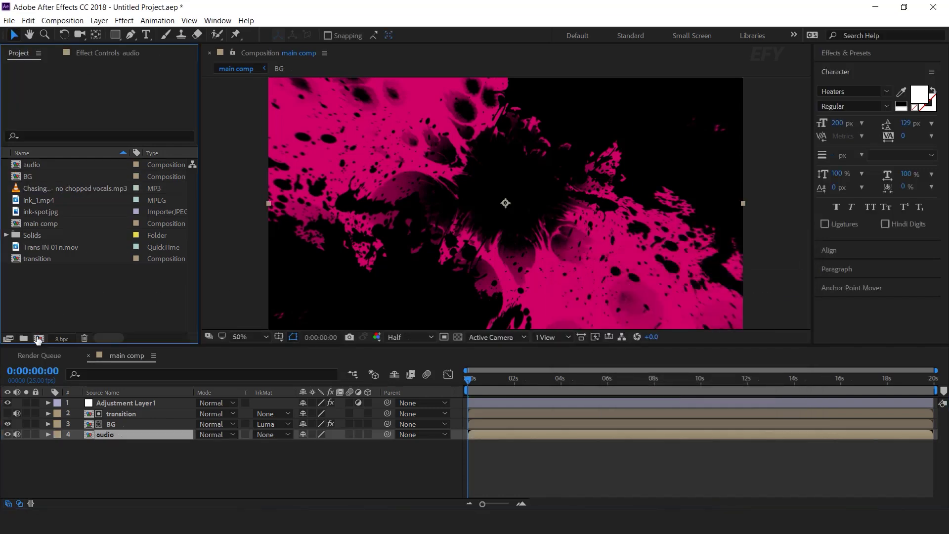
Step: Create the text placeholder 1 composition, then preview main comp's ink background
text(te)
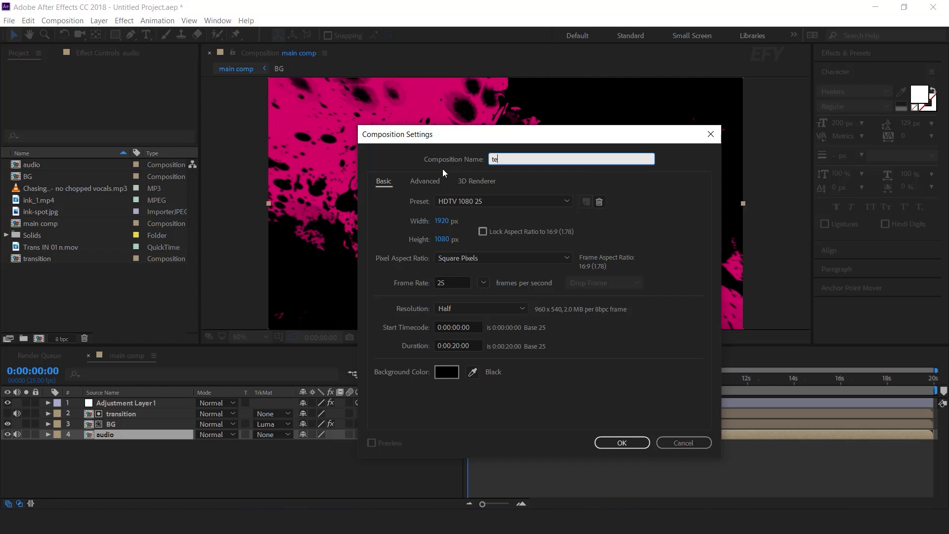
text(xt placeholder 1)
click(625, 439)
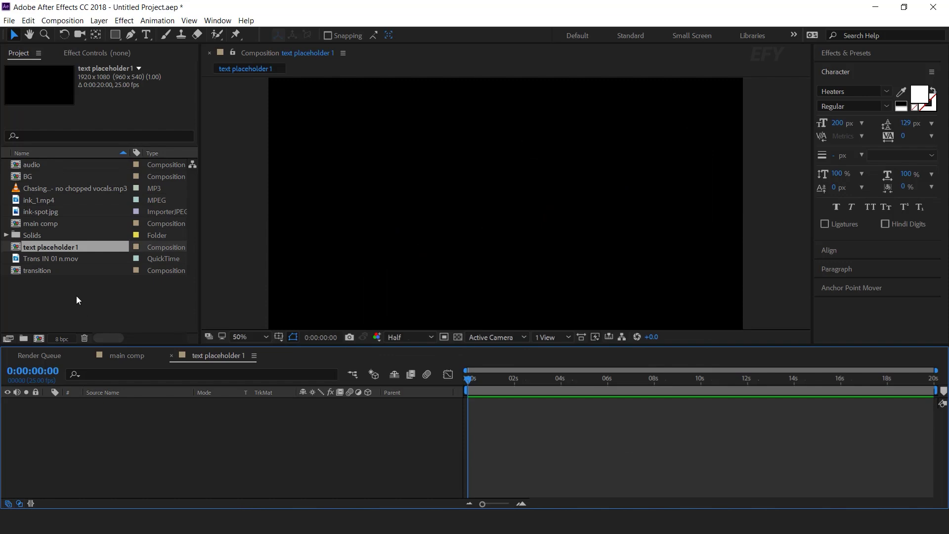
click(129, 354)
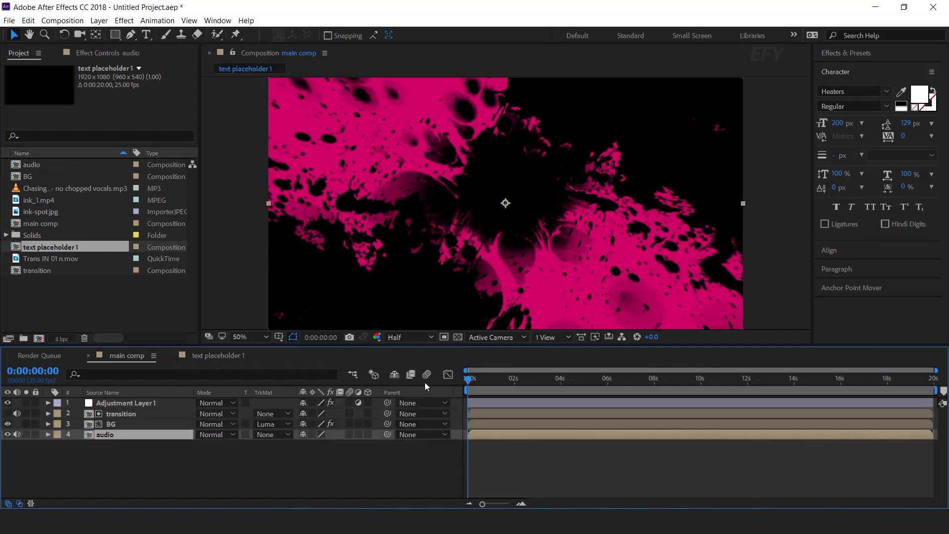
mouse_move(466, 378)
mouse_down()
mouse_move(474, 377)
mouse_move(460, 382)
mouse_up()
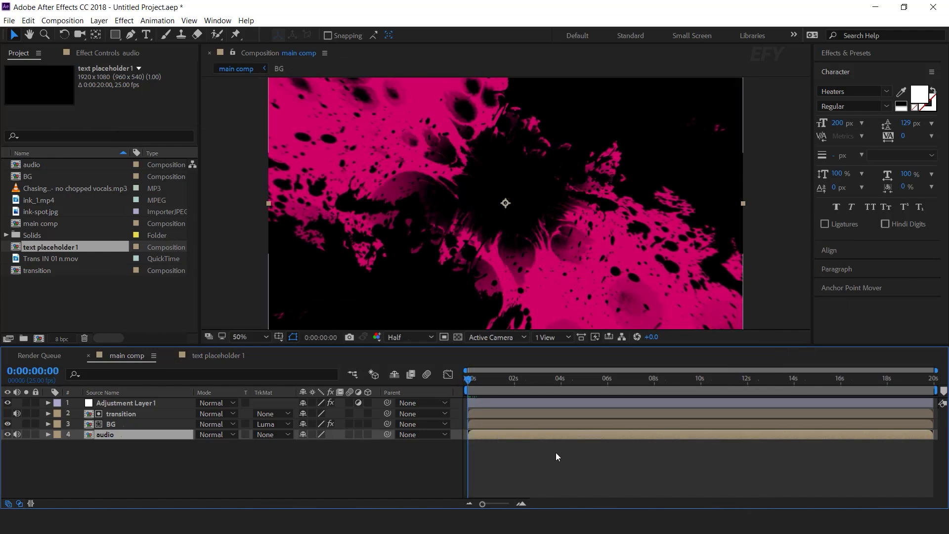
key(space)
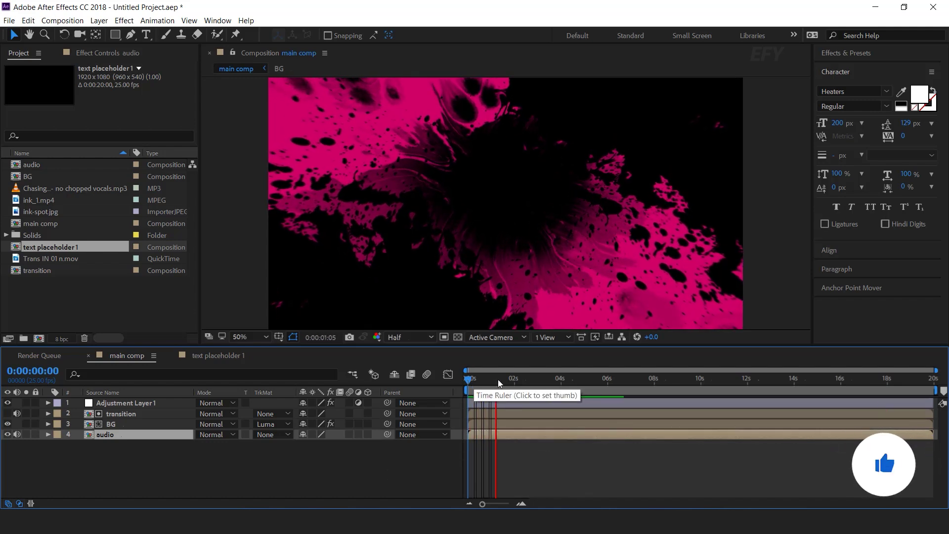
click(512, 379)
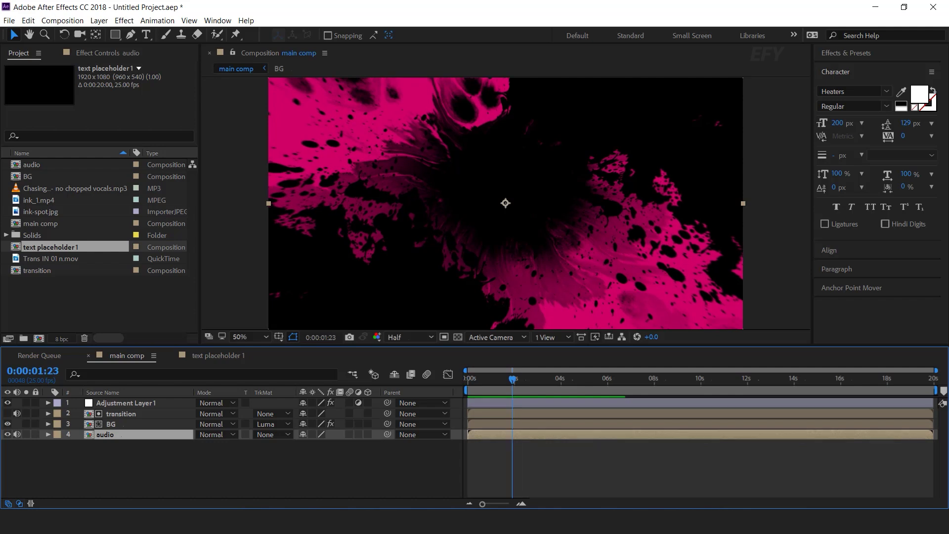
Step: Copy the word Free from Lyrics.txt and switch to the text placeholder 1 composition
key(alt+Tab)
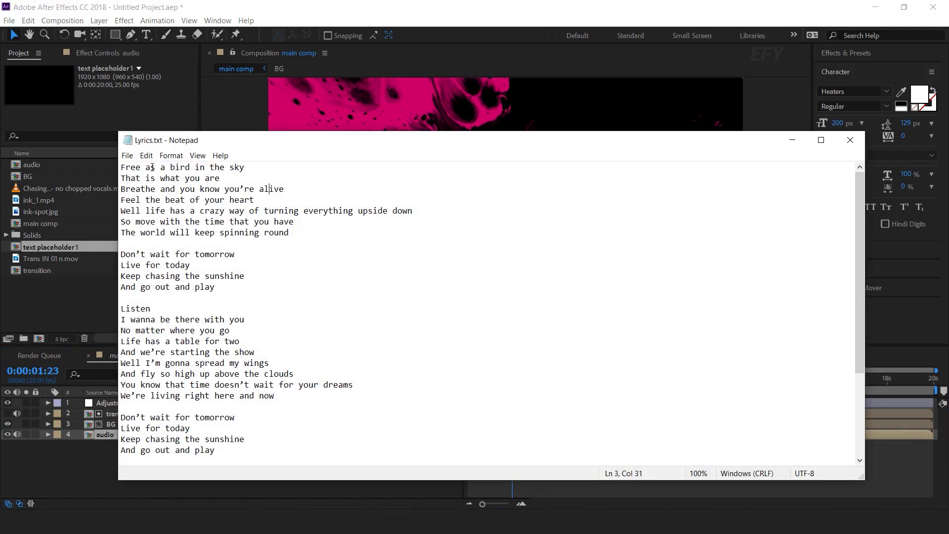
drag(139, 167, 117, 166)
key(alt+Tab)
click(220, 355)
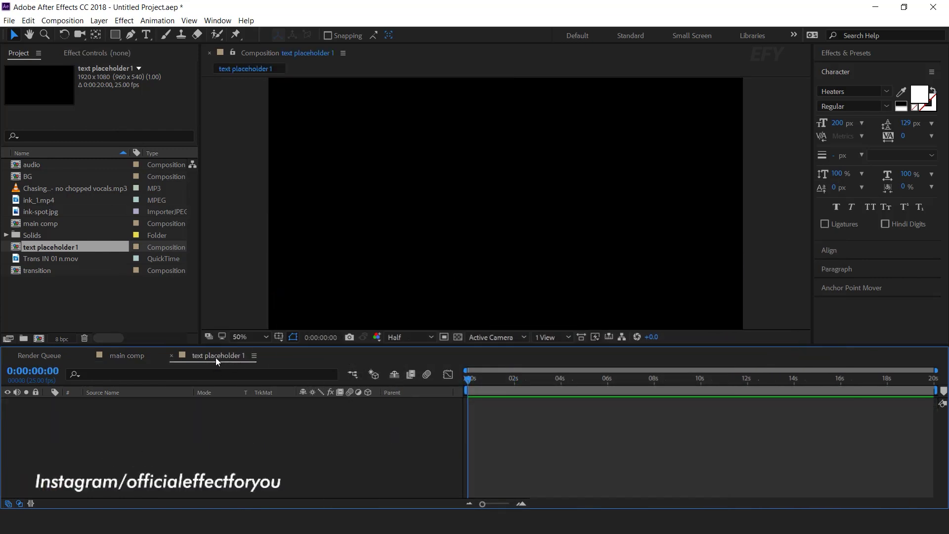
Step: Add a text layer reading 'Free' in text placeholder 1
key(ctrl+t)
click(466, 204)
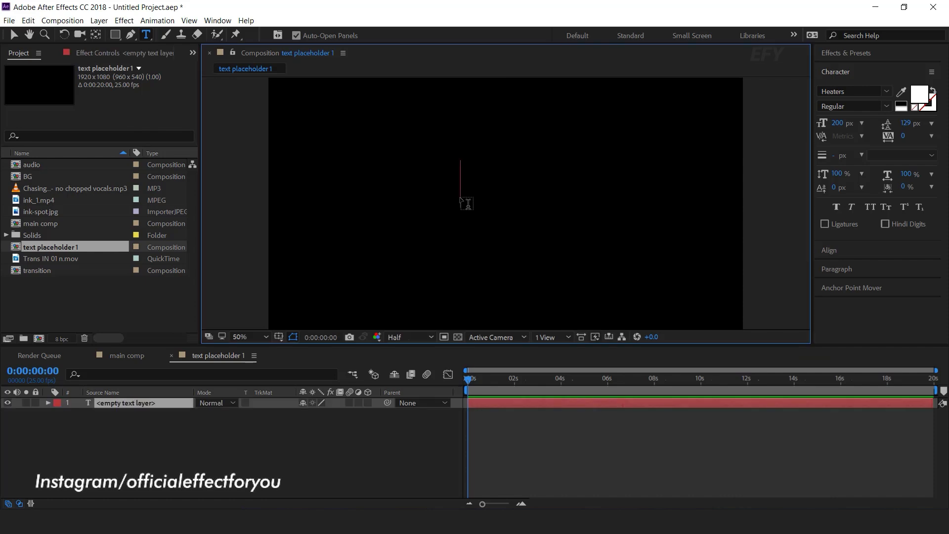
text(Free)
key(Escape)
key(v)
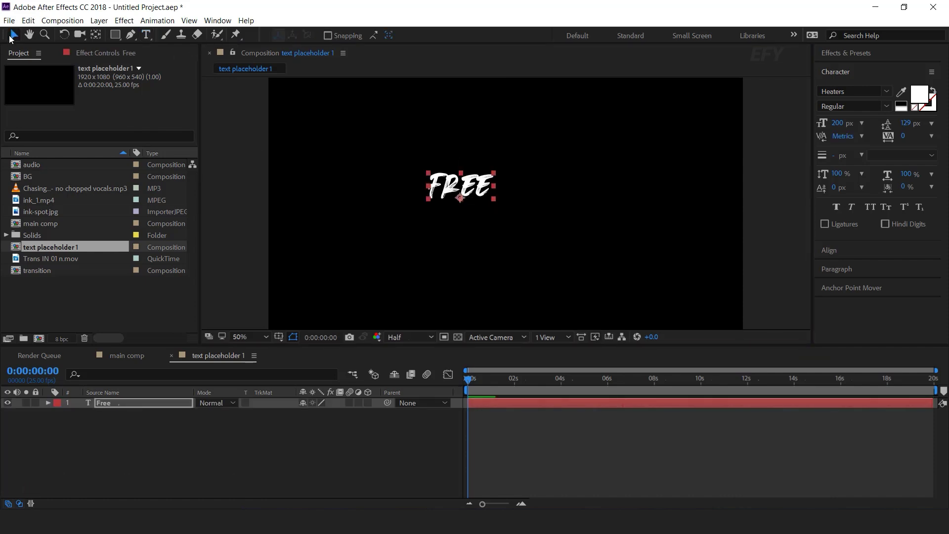
Step: Centre FREE horizontally and vertically in the composition using the Align panel
click(850, 250)
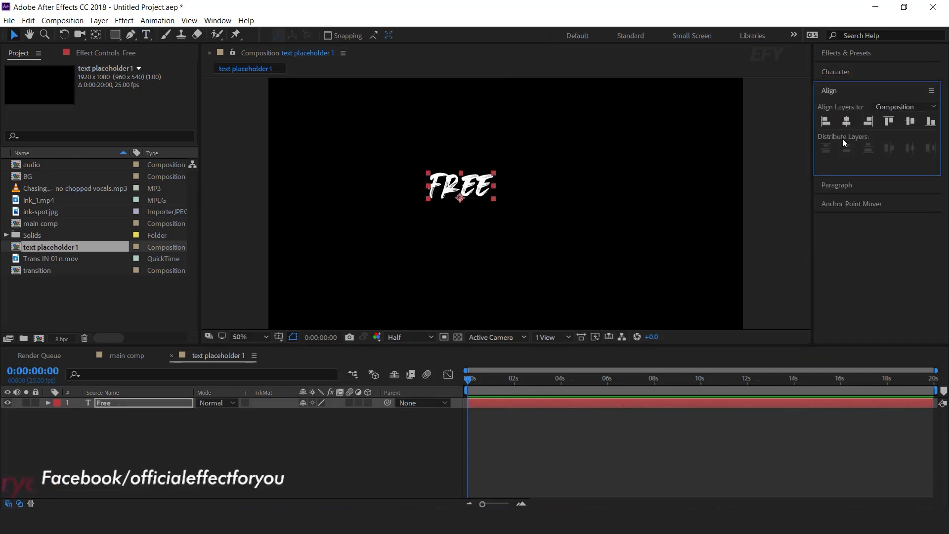
click(846, 121)
click(910, 121)
click(856, 74)
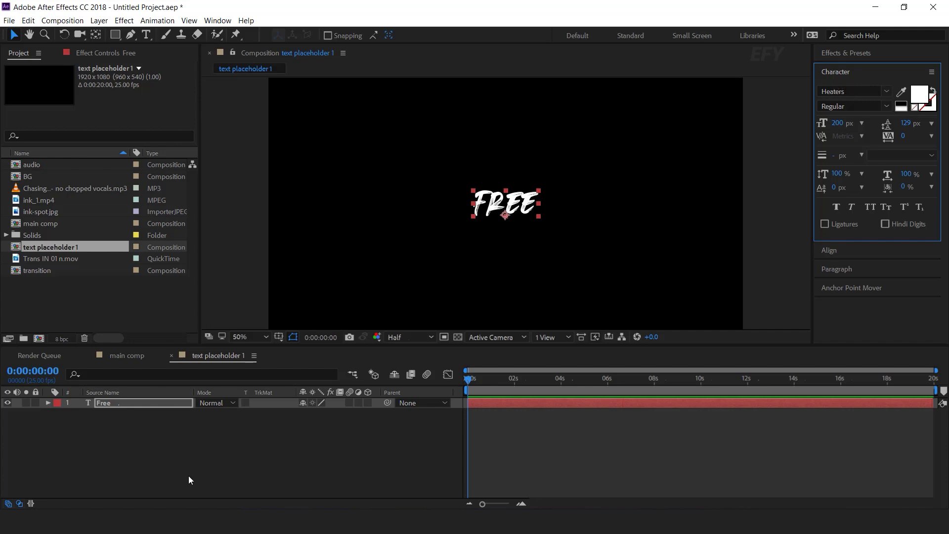
click(93, 304)
Step: Close text placeholder 1 and create a new composition named 'text animation 1'
key(ctrl+w)
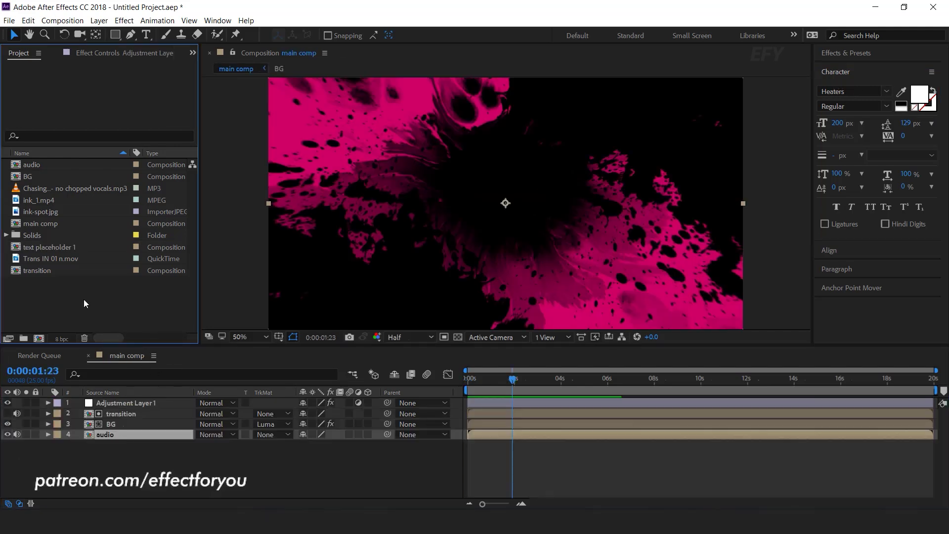
click(38, 339)
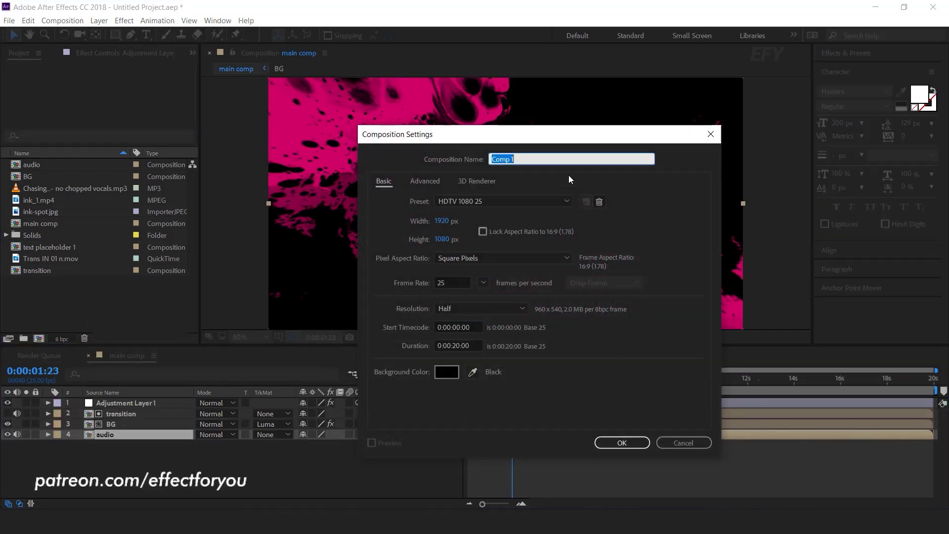
text(text animation 1)
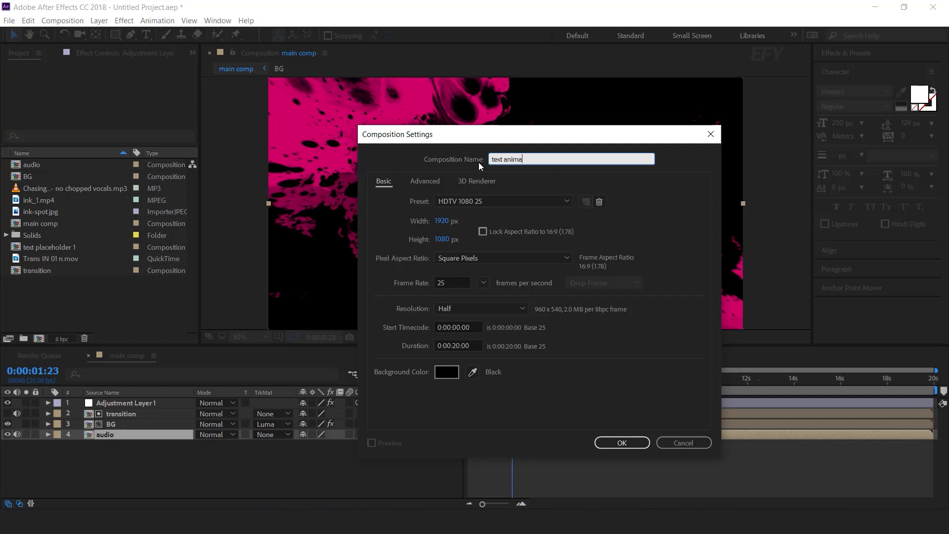
click(617, 442)
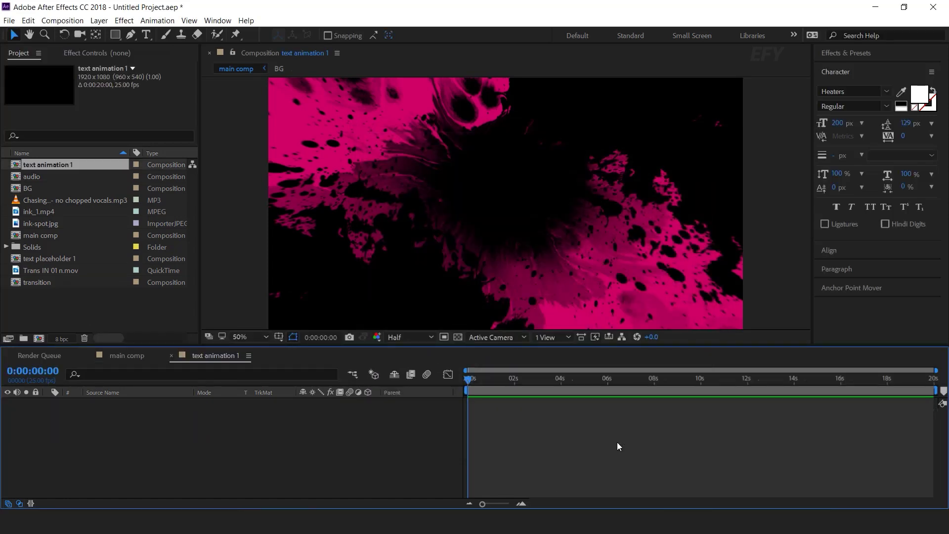
Step: Drag text placeholder 1 into the text animation 1 timeline and scrub a quick preview
click(75, 258)
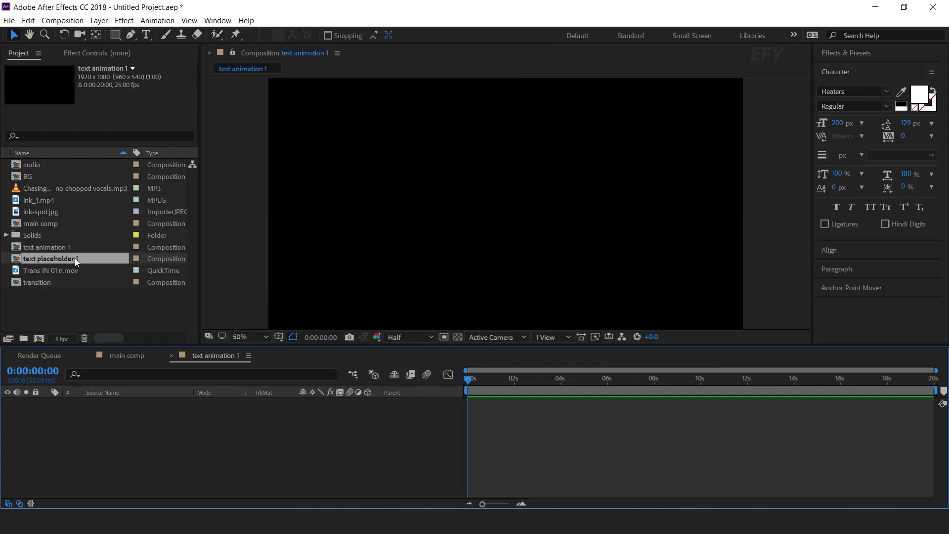
drag(15, 264, 139, 431)
drag(495, 380, 445, 382)
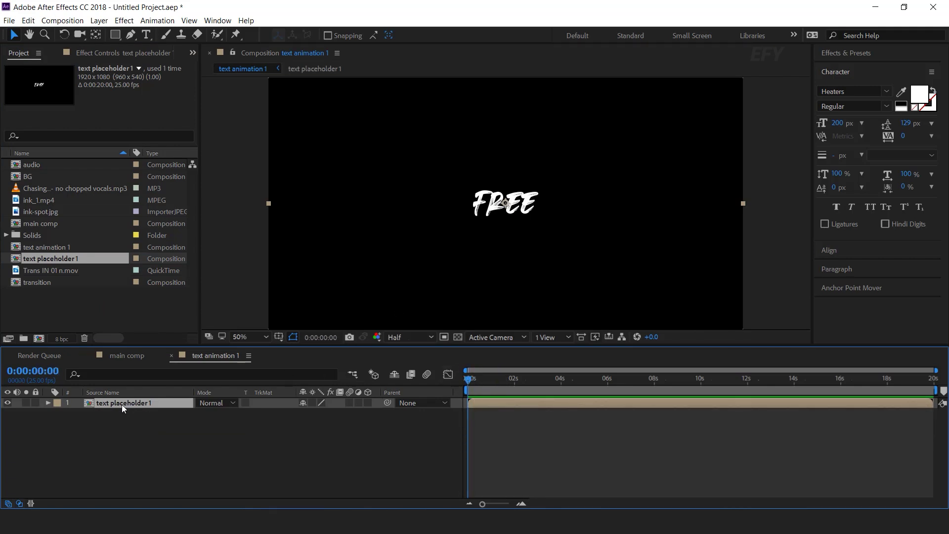
Step: Apply Optics Compensation to the FREE layer with Reverse Lens Distortion enabled
key(ctrl+space)
text(op)
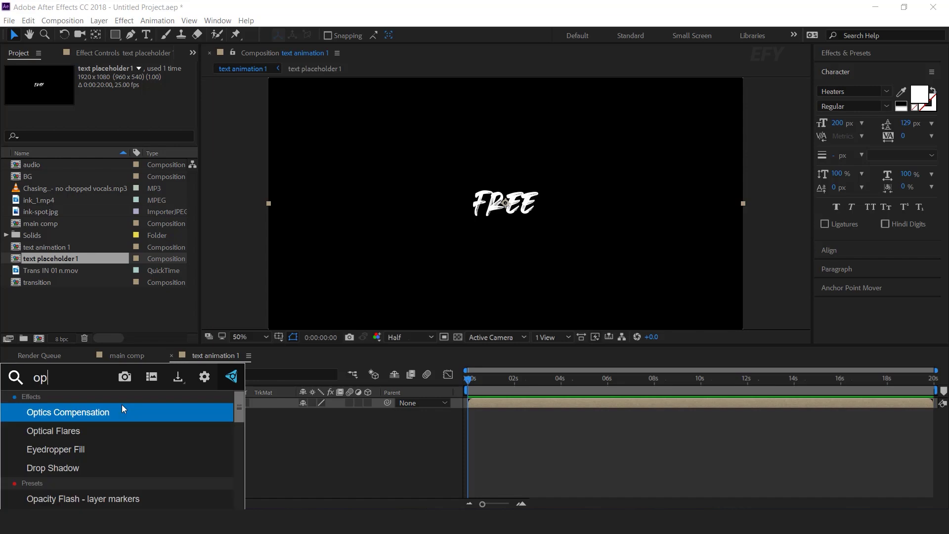
click(122, 406)
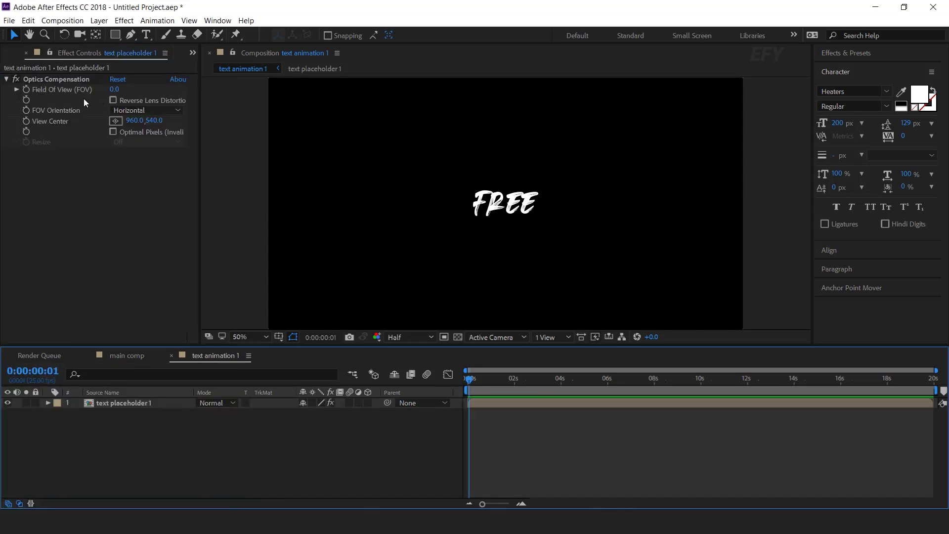
click(114, 102)
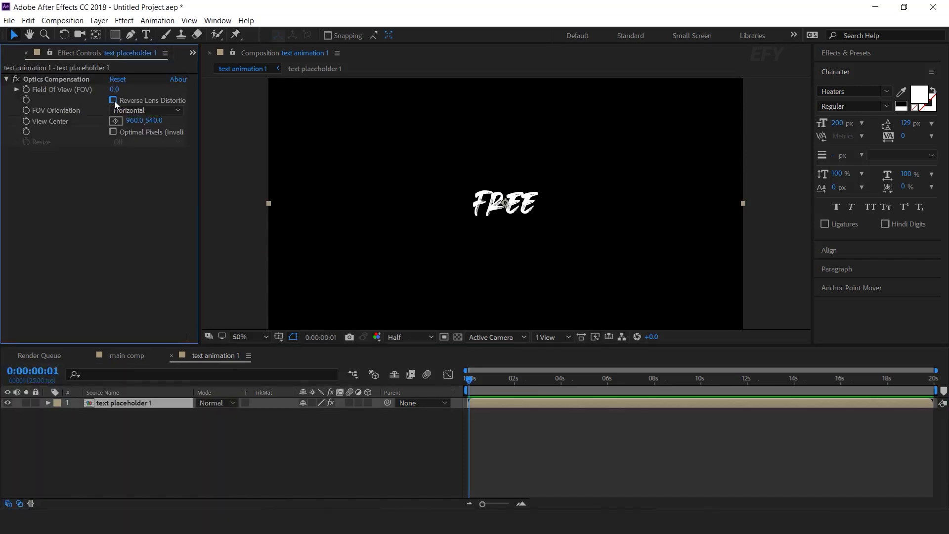
click(114, 101)
Step: Keyframe Field Of View at 170 on frame 0 and 0 at frame 17
drag(470, 385, 467, 385)
drag(119, 90, 120, 91)
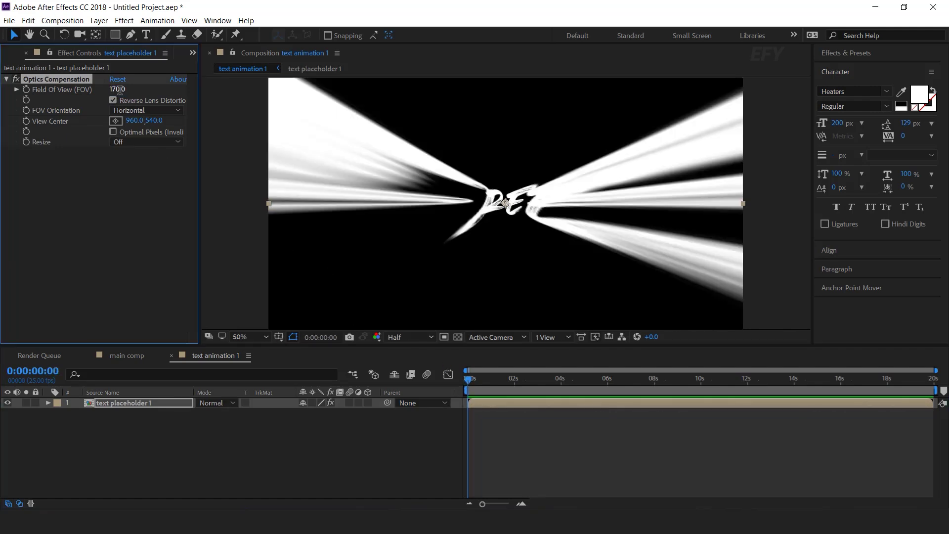
key(equal)
click(28, 91)
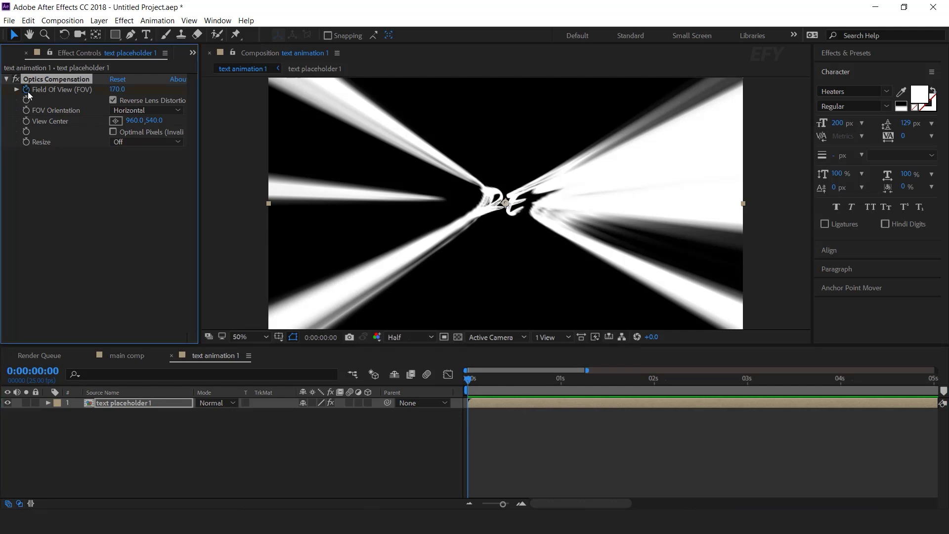
drag(537, 383, 532, 384)
click(118, 90)
text(0)
key(Return)
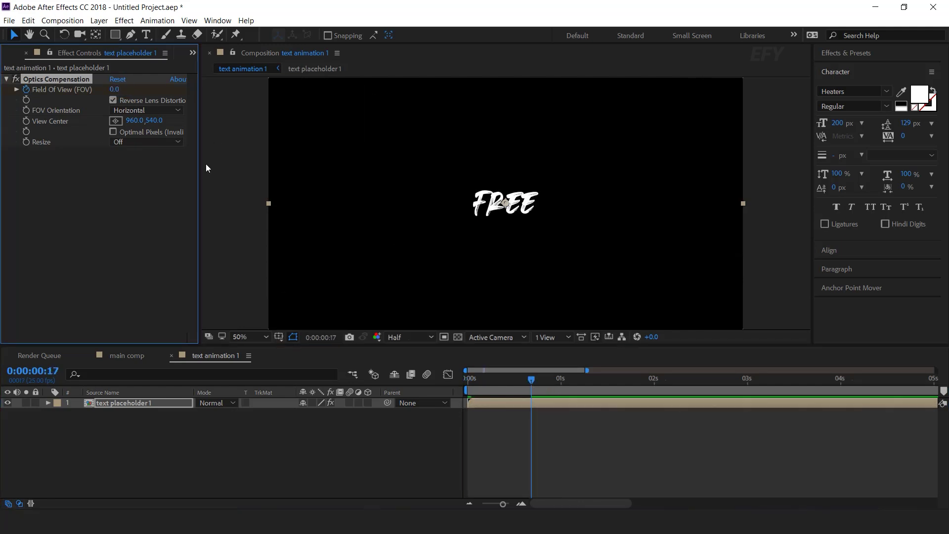
Step: Preview the lens animation from the start and reveal the keyframed properties
click(425, 384)
key(Home)
key(space)
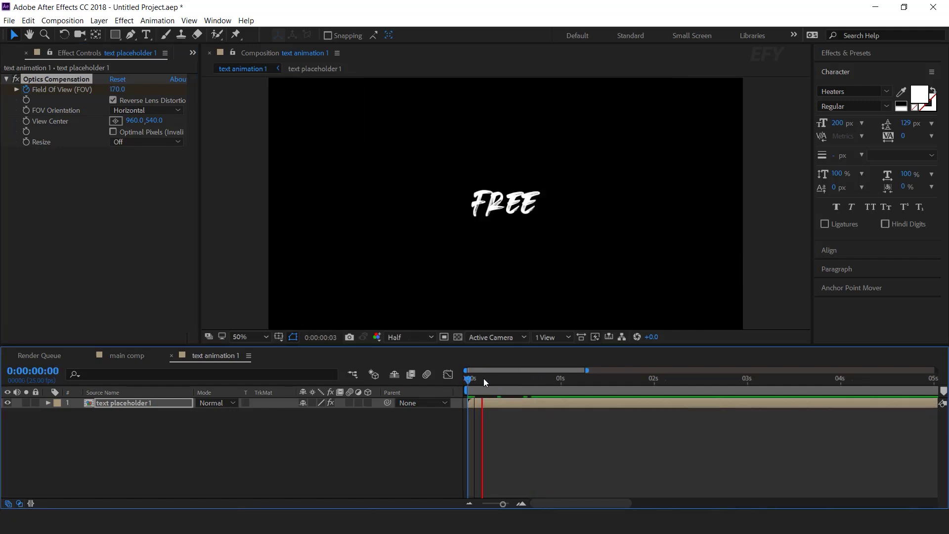
key(space)
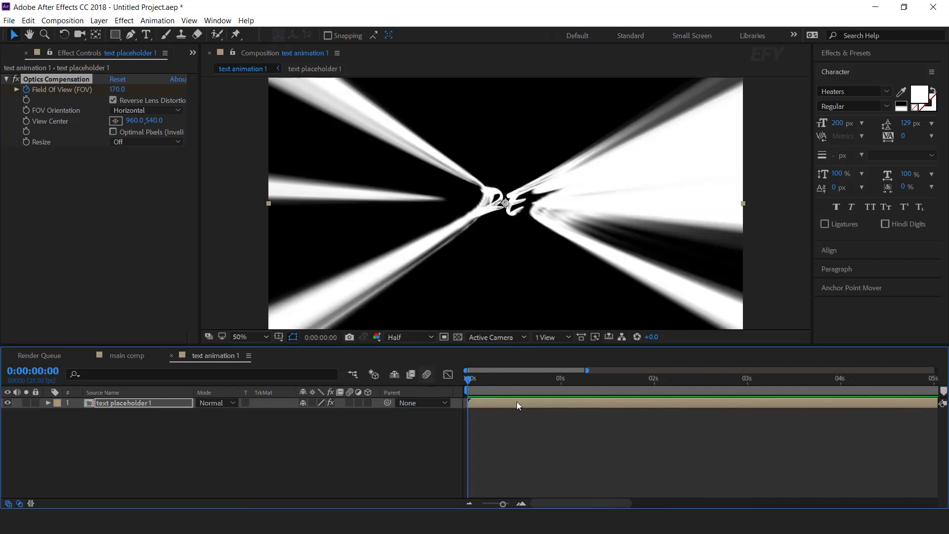
key(u)
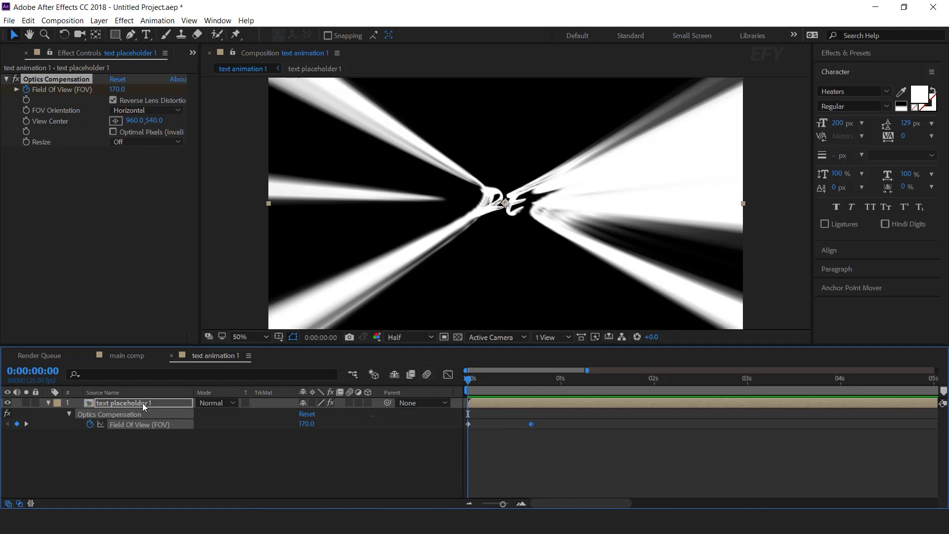
Step: Make the layer 3D and keyframe Position Z from -2794 at 0:00 to 0 at frame 17
click(369, 403)
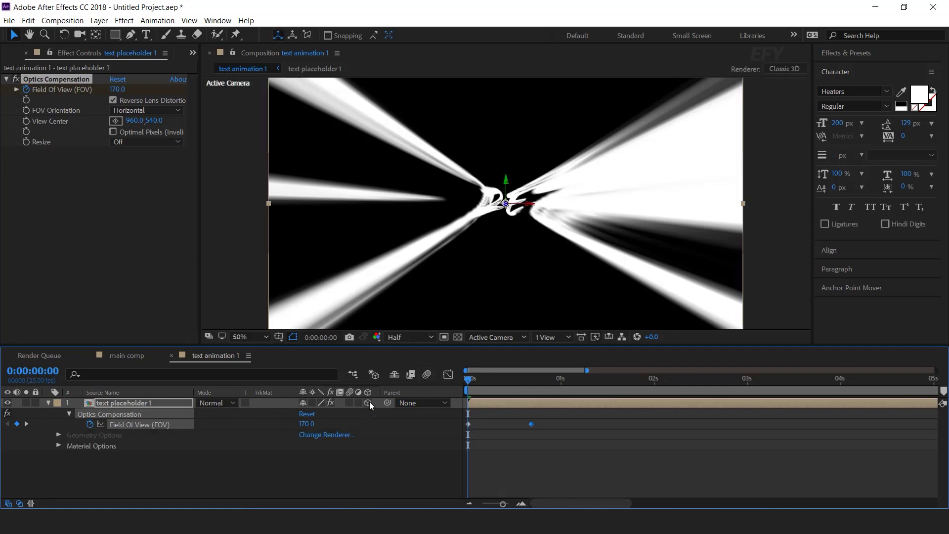
click(134, 403)
key(shift+p)
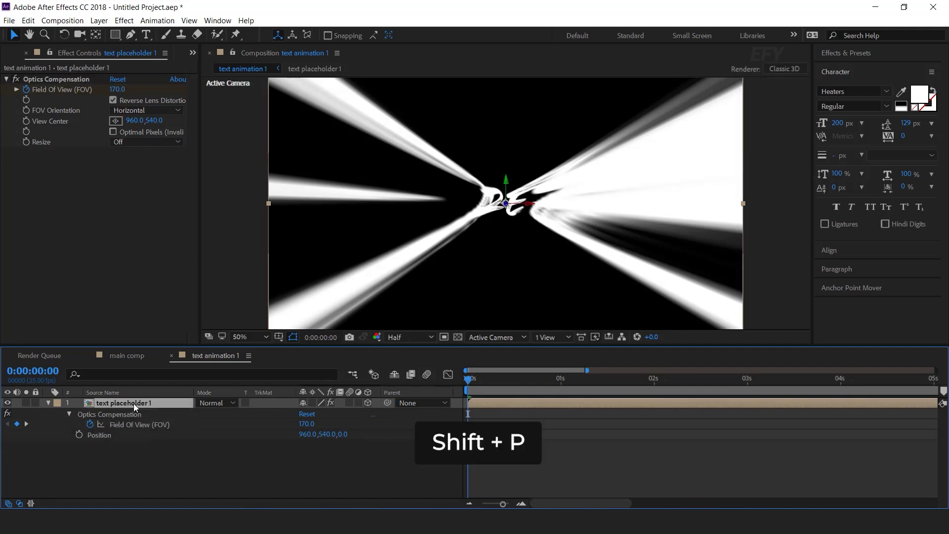
click(78, 436)
drag(342, 440, 192, 436)
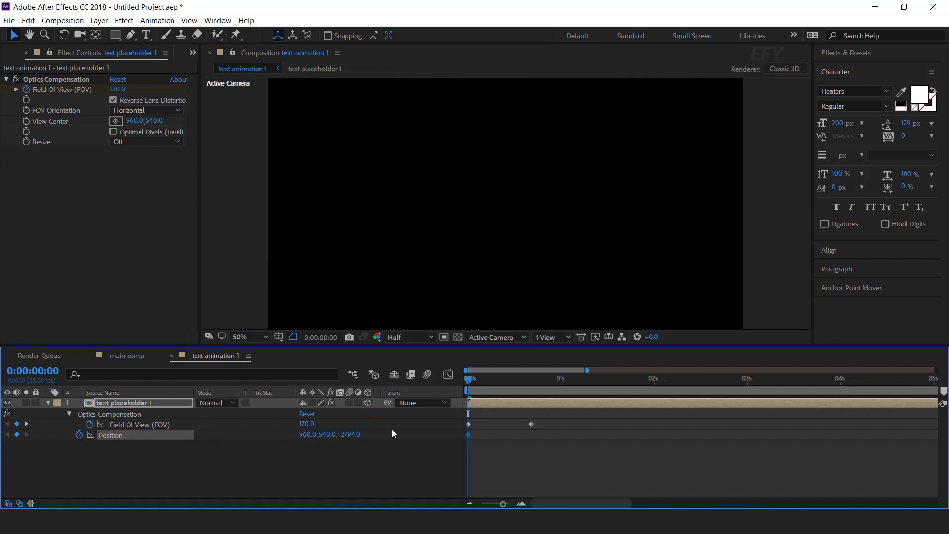
drag(479, 379, 532, 381)
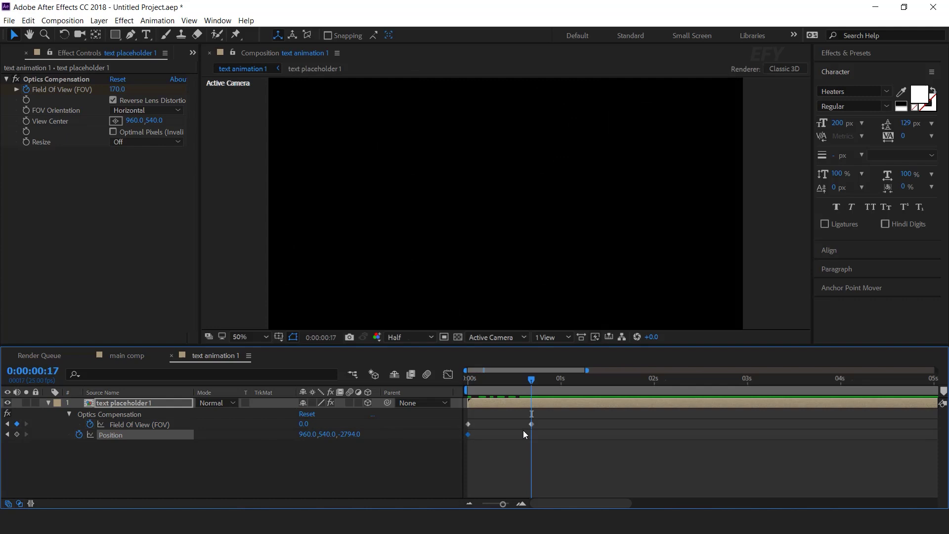
click(358, 439)
text(0)
key(Return)
Step: Shift both Field Of View keyframes five frames later and preview the fly-in
key(Home)
key(space)
drag(475, 375, 493, 377)
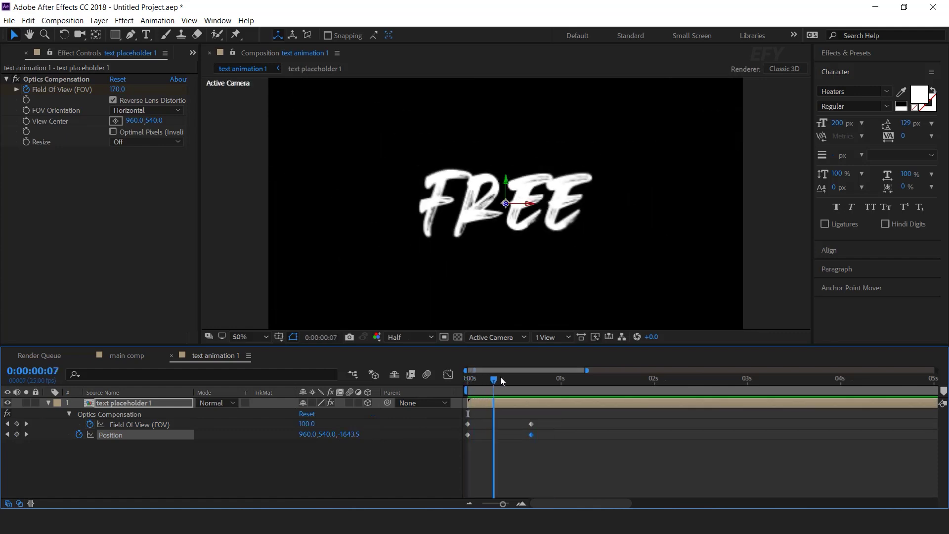
drag(558, 407, 487, 426)
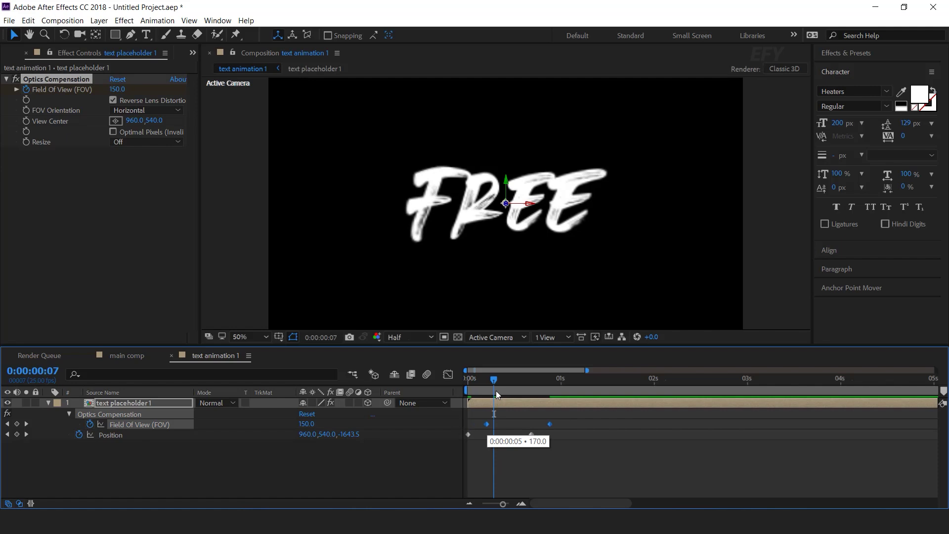
drag(495, 380, 453, 384)
key(minus)
key(space)
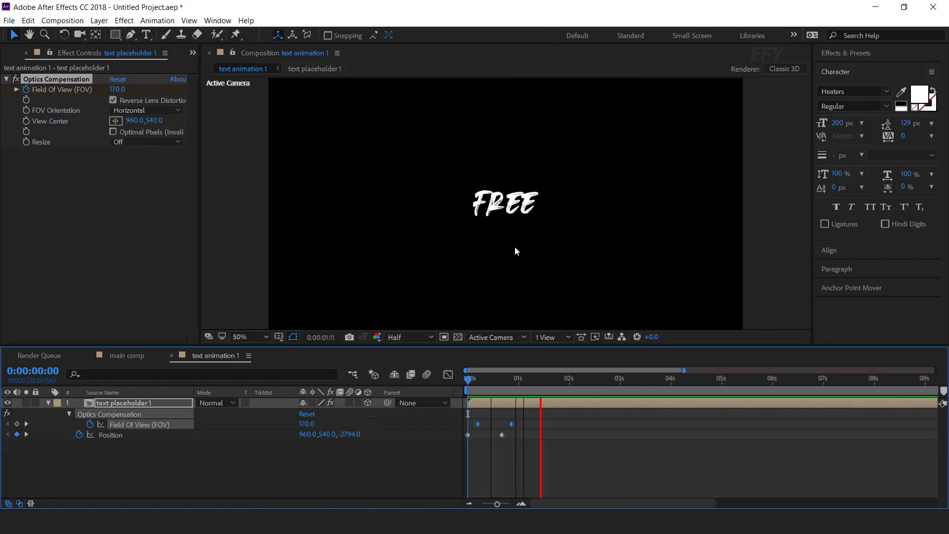
key(comma)
Step: Apply Easy Ease to the frame 17 Position keyframe and sharpen its speed curve
click(531, 432)
click(503, 435)
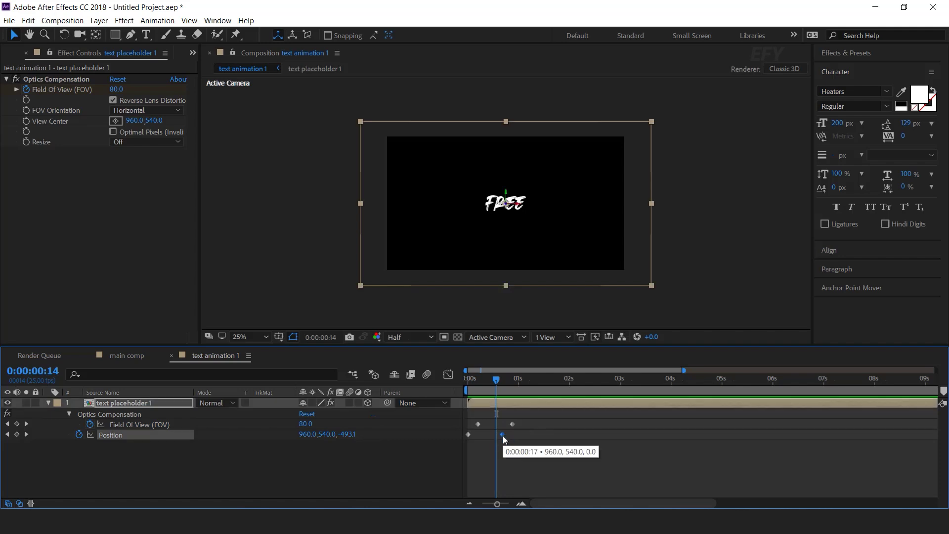
right_click(502, 436)
mouse_move(554, 431)
click(704, 353)
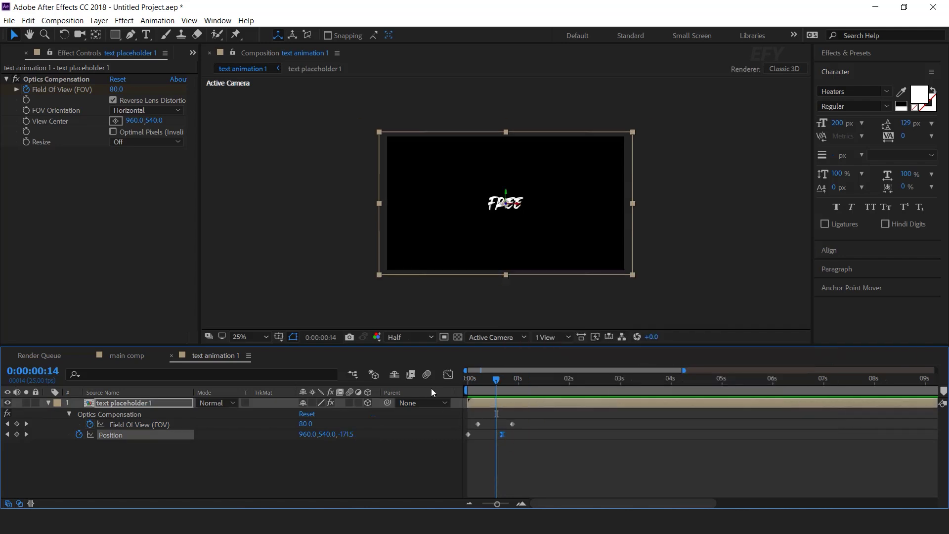
click(447, 376)
drag(477, 473, 469, 473)
click(448, 376)
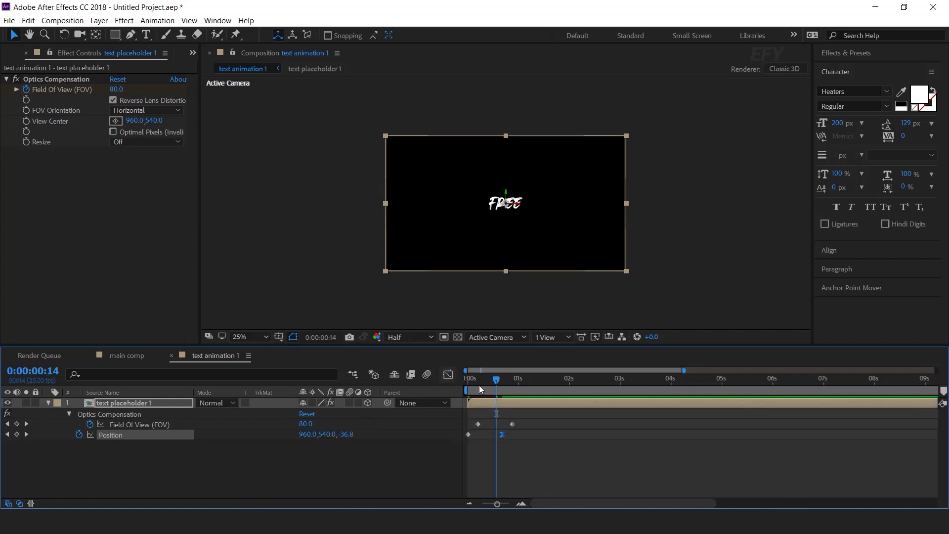
Step: Preview the eased fly-in, then return to the main comp
key(Home)
key(space)
key(space)
key(space)
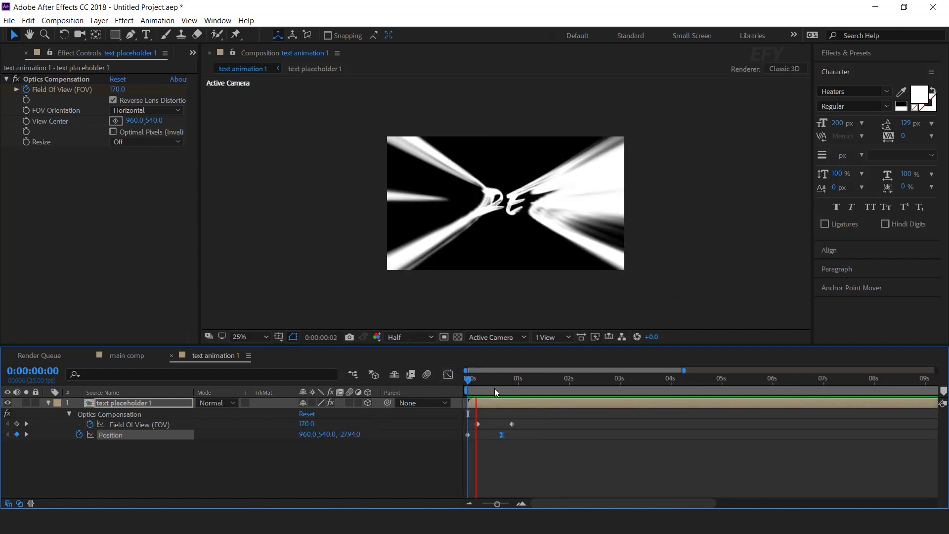
key(space)
drag(470, 382, 485, 378)
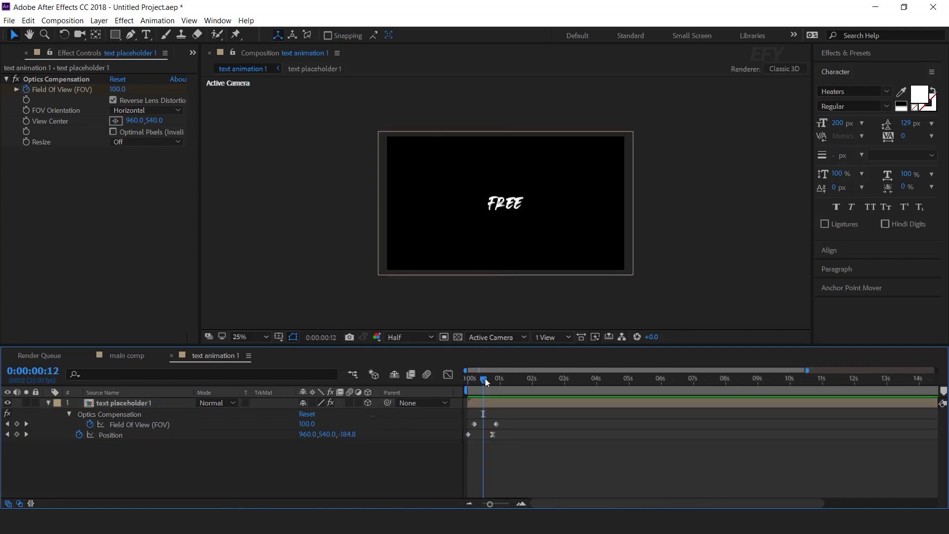
click(126, 354)
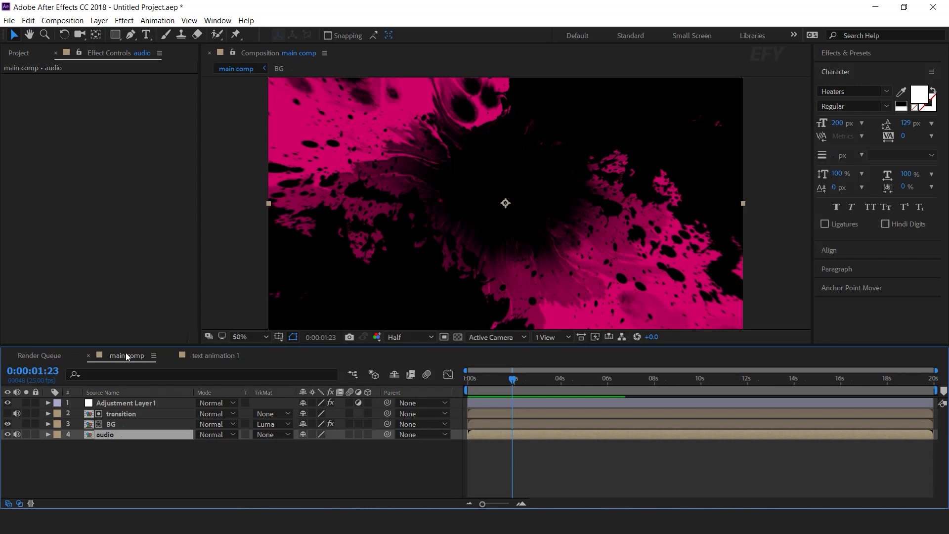
Step: Preview the main comp's ink splash, stopping at 0:00:02:02 and 0:00:02:20, then open text animation 1
key(space)
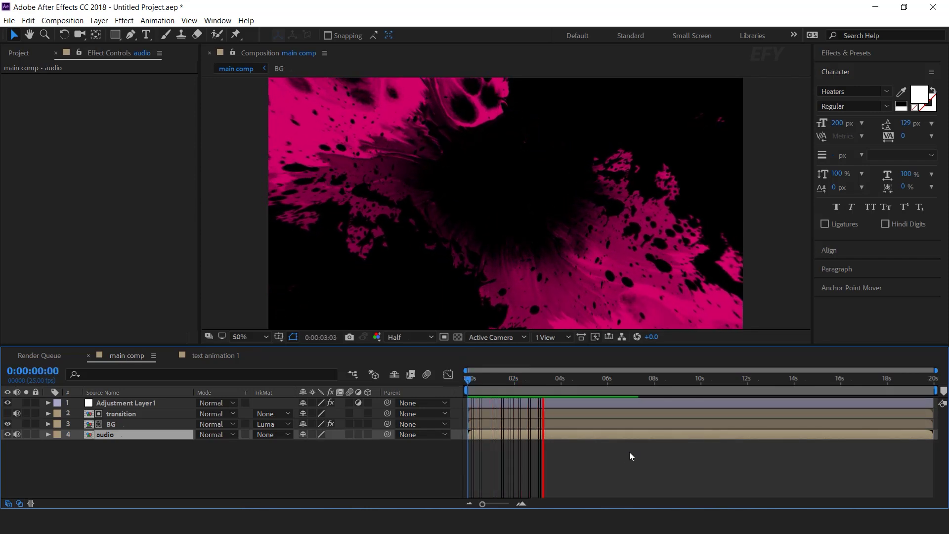
click(516, 380)
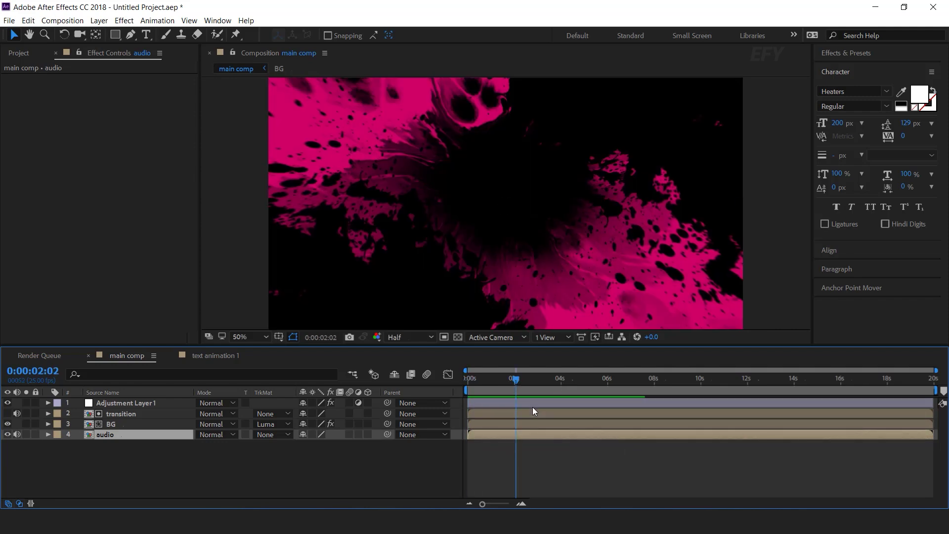
click(533, 379)
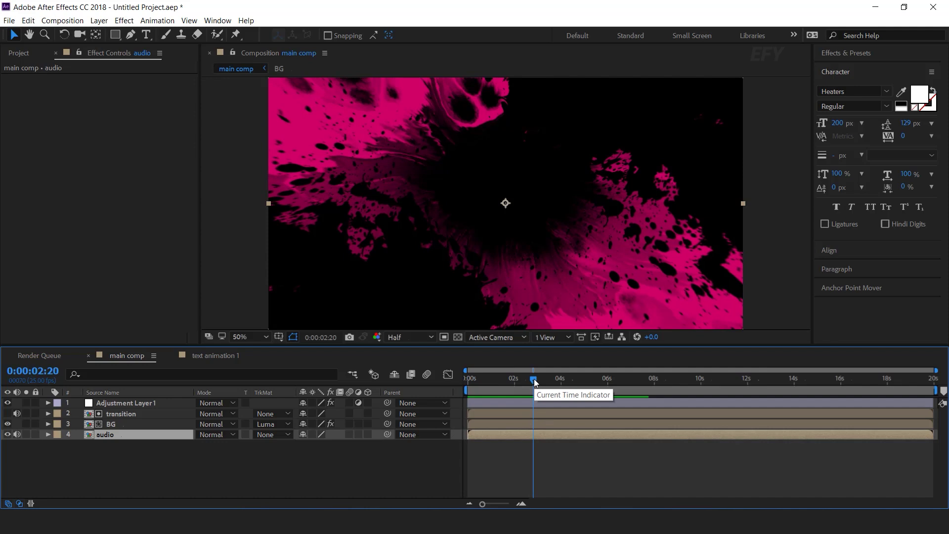
click(251, 360)
Step: Keyframe FREE's Opacity at 100% at one second and 0% two frames later
key(shift+t)
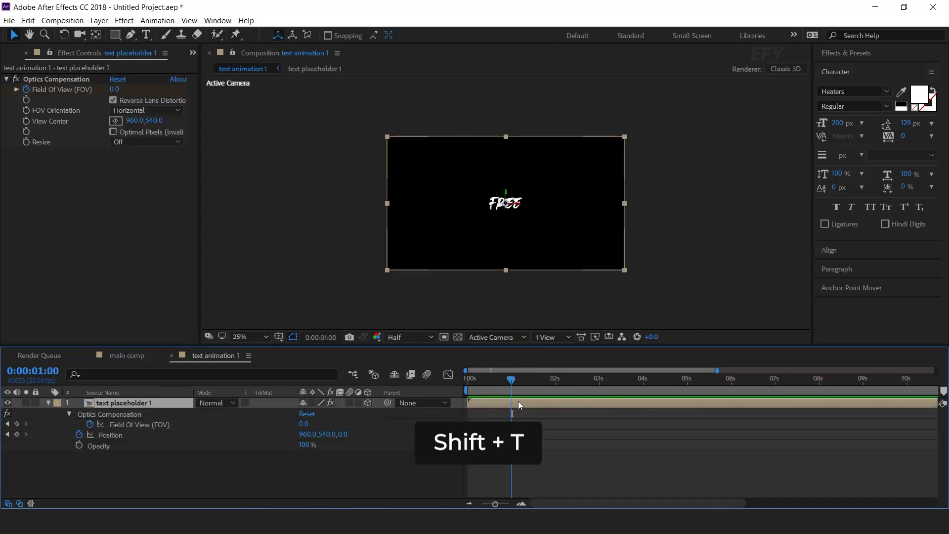
click(79, 446)
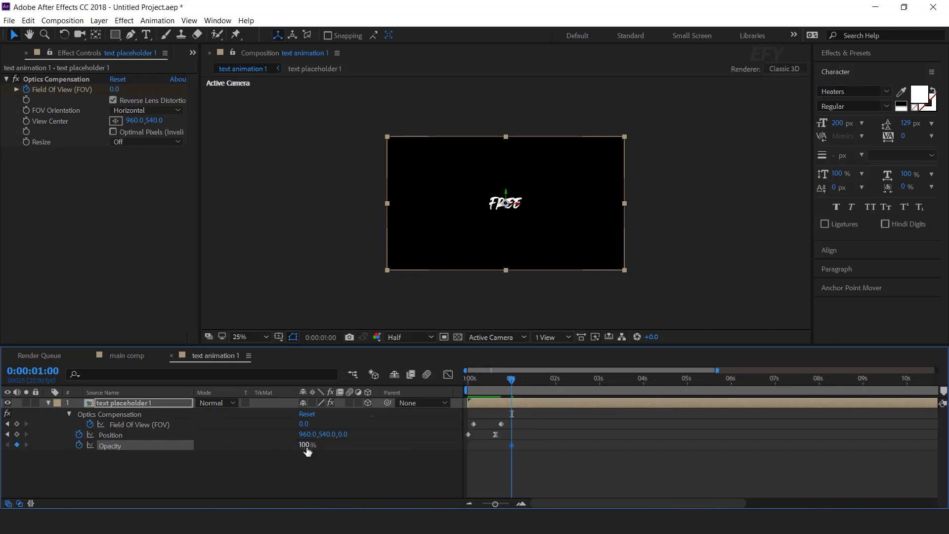
key(equal)
key(equal)
key(equal)
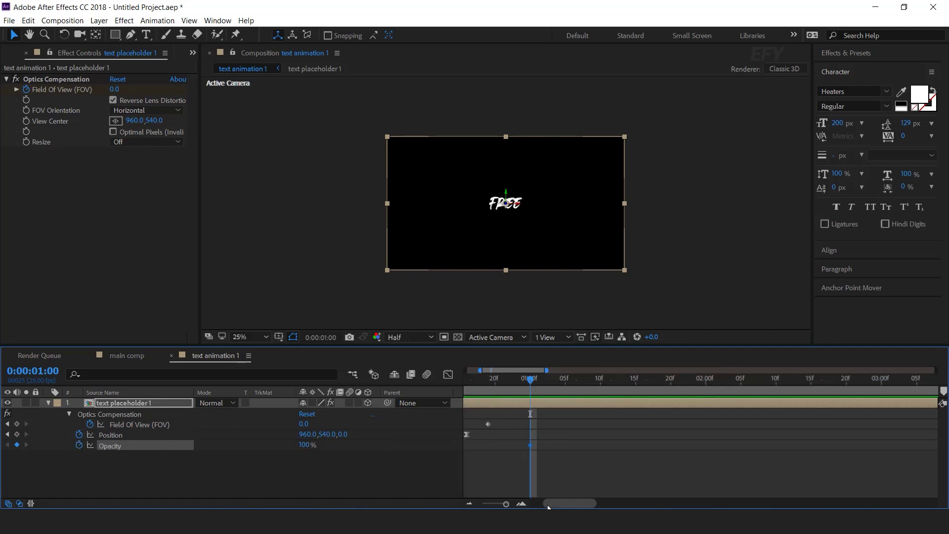
drag(574, 379, 587, 379)
click(306, 445)
key(Return)
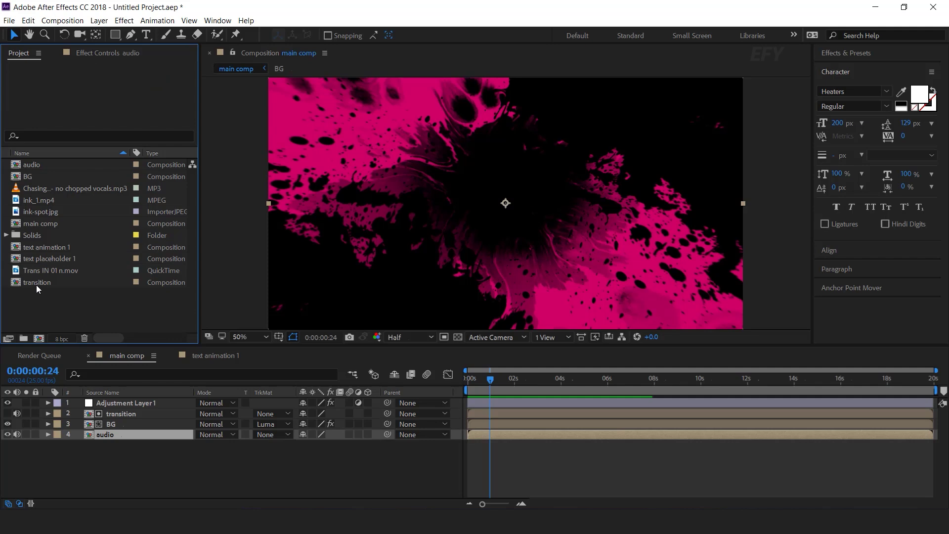
Step: Add text animation 1 to the main comp and preview up to 0:00:02:18
click(33, 247)
drag(19, 251, 153, 401)
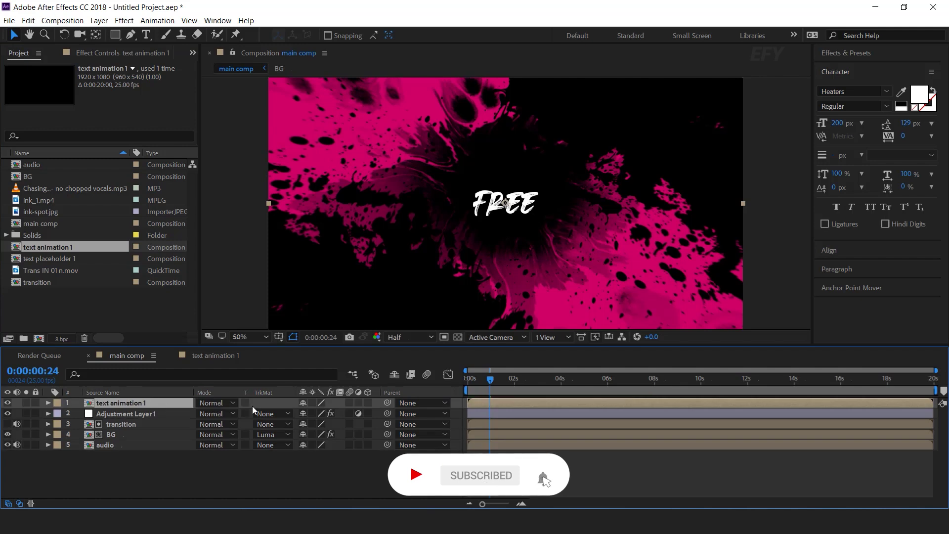
click(471, 380)
key(space)
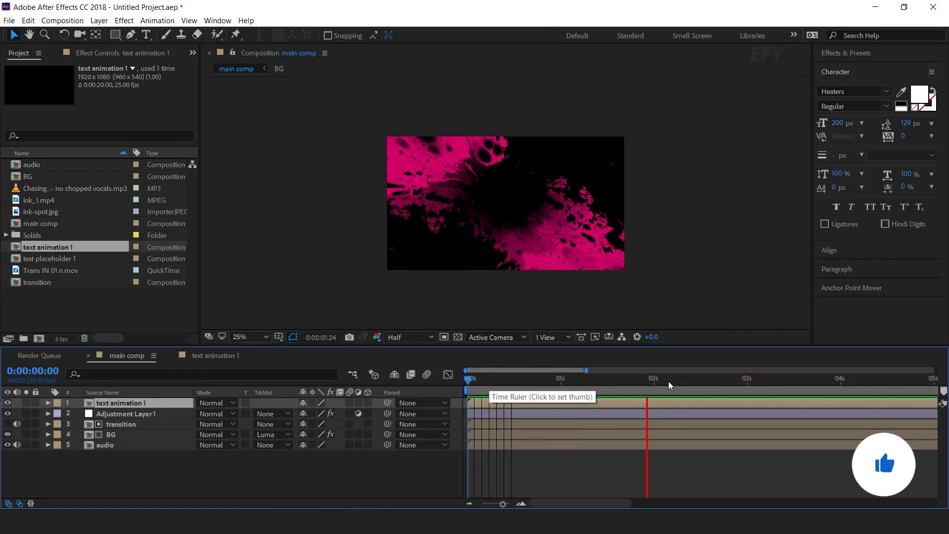
click(718, 381)
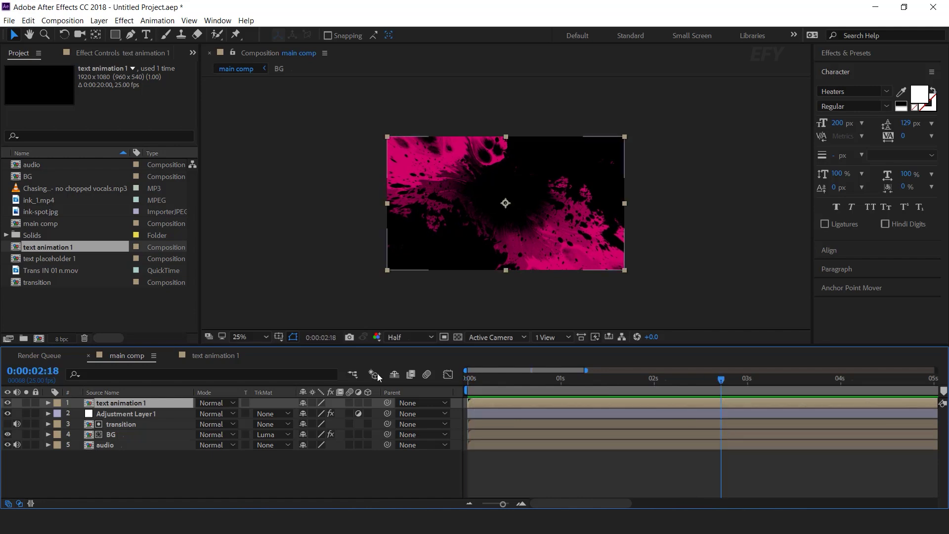
Step: Move the Opacity keyframes in text animation 1 to the current time, 0:00:02:18
click(215, 356)
click(536, 446)
drag(644, 447, 651, 449)
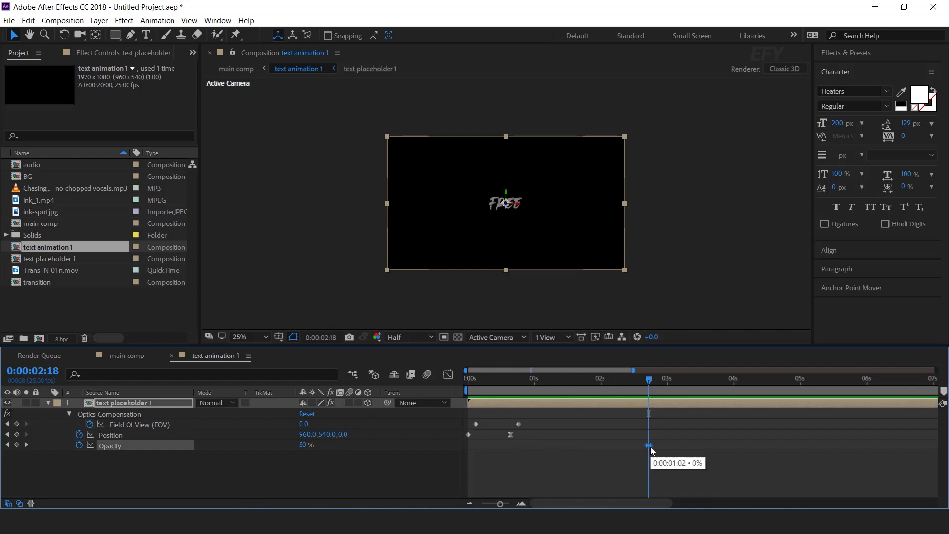
click(128, 357)
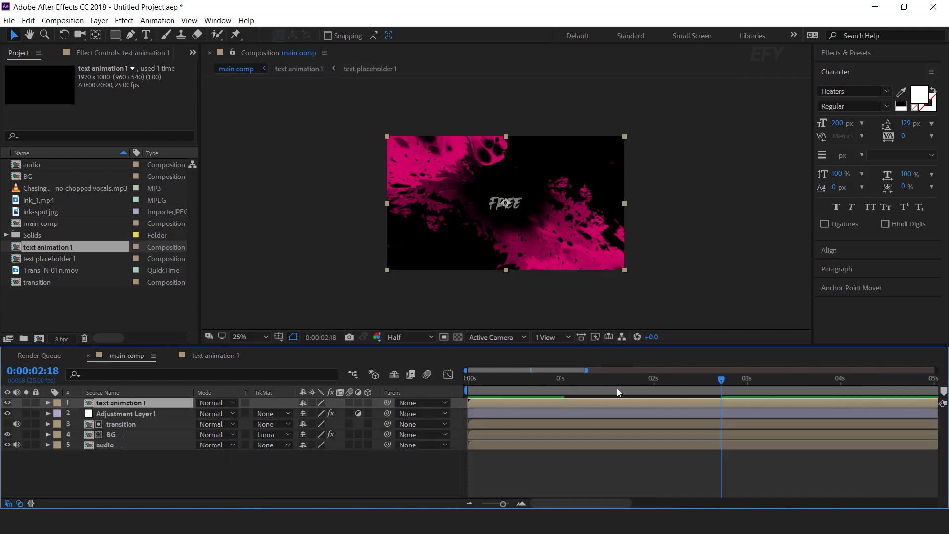
Step: Preview the main comp and switch the text animation 1 layer to 3D
drag(531, 381, 463, 389)
key(space)
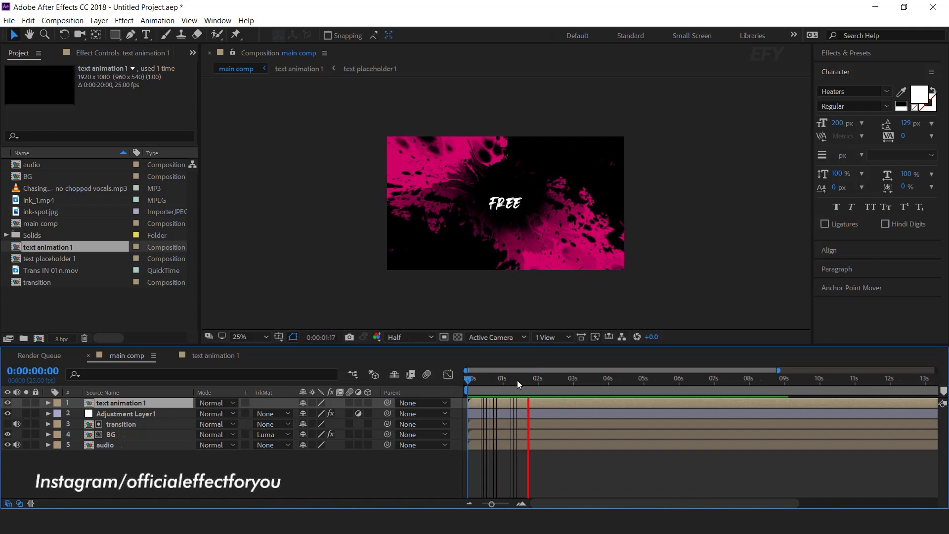
click(547, 380)
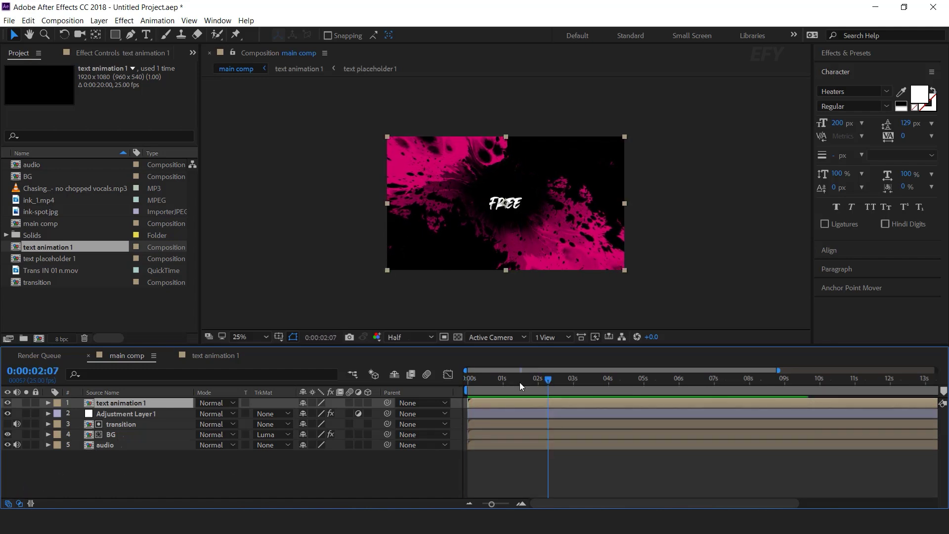
click(481, 381)
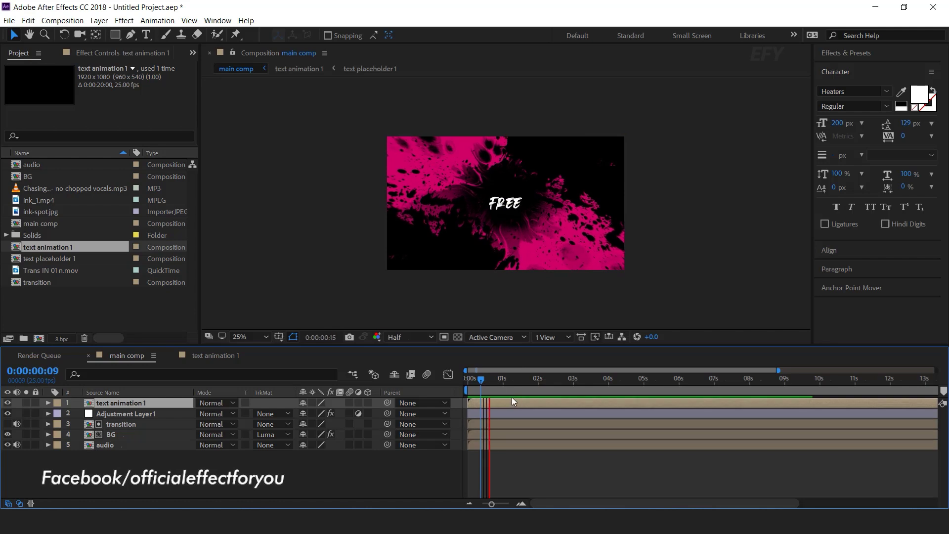
click(508, 381)
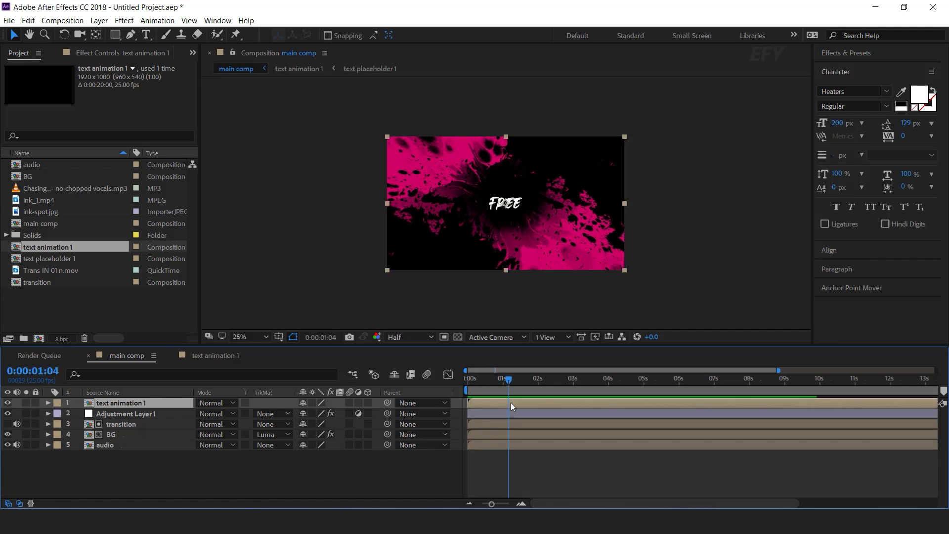
click(369, 403)
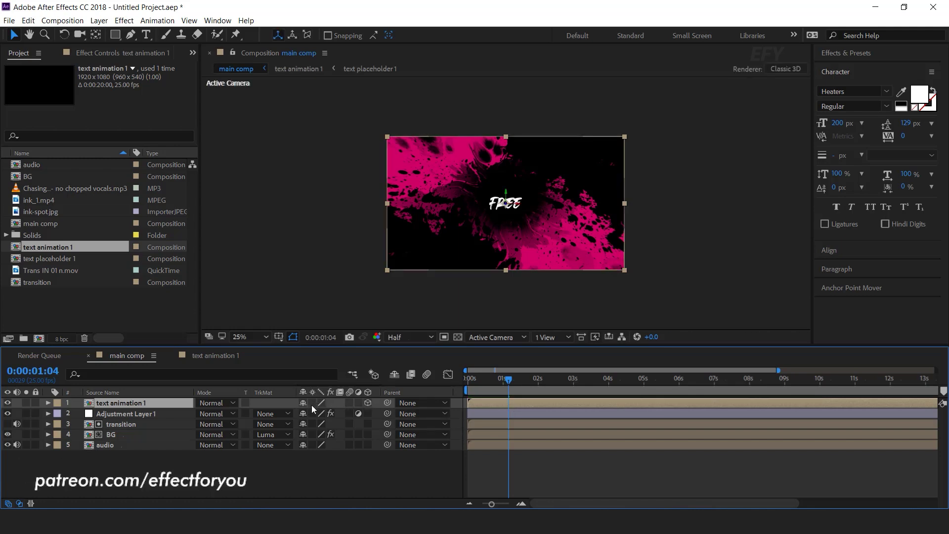
Step: Duplicate the layer trimmed to the playhead and swap its source for duplicate comp text animation 2
key(ctrl+d)
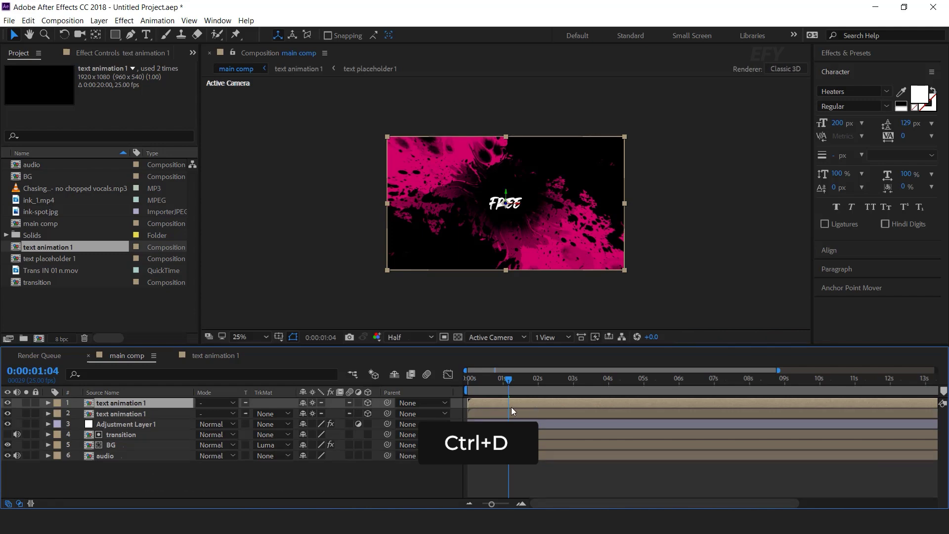
key(alt+bracketleft)
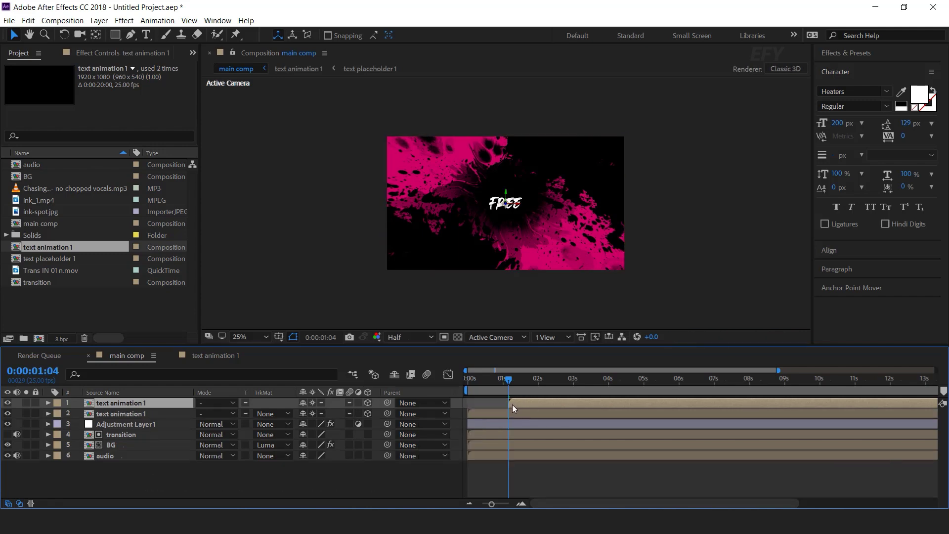
click(30, 297)
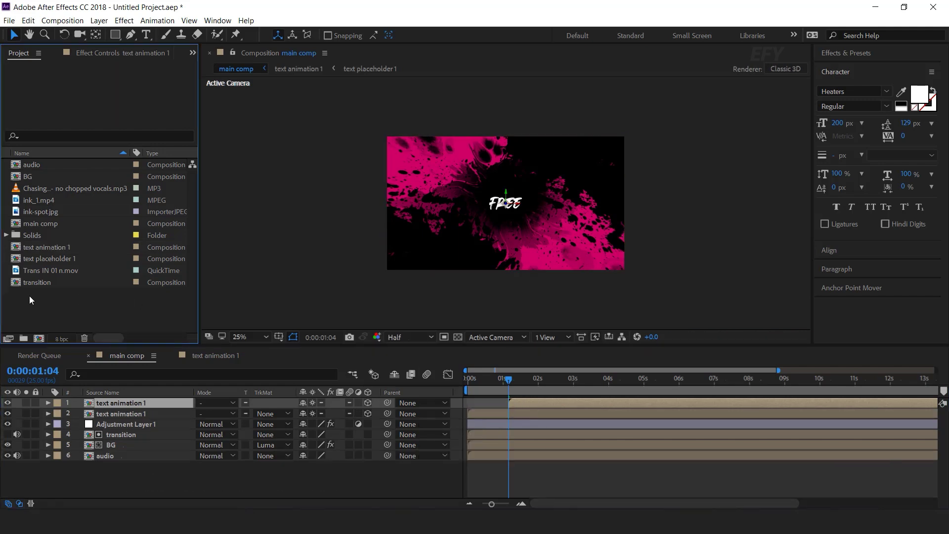
click(57, 249)
key(ctrl+d)
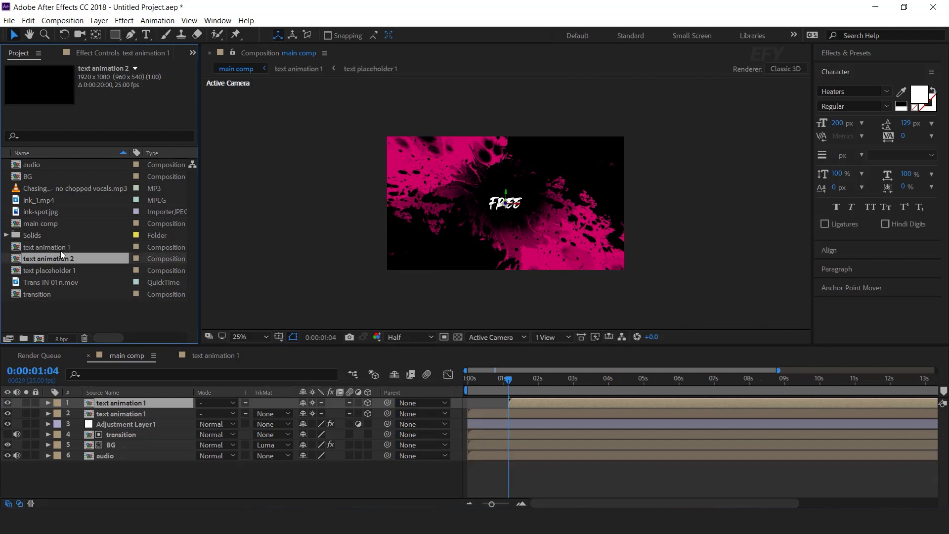
drag(61, 259, 147, 405)
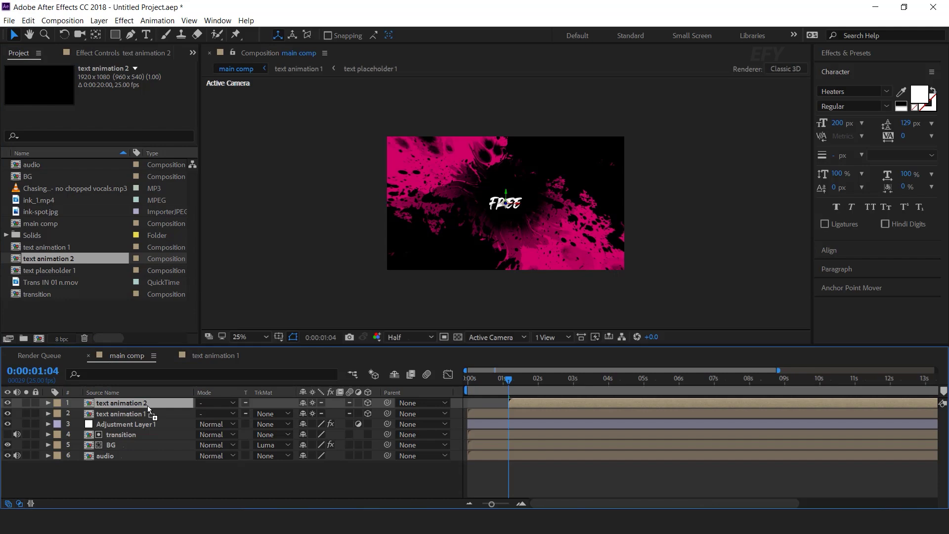
Step: In text animation 2, replace text placeholder 1 with a duplicate, text placeholder 2
double_click(144, 404)
click(148, 408)
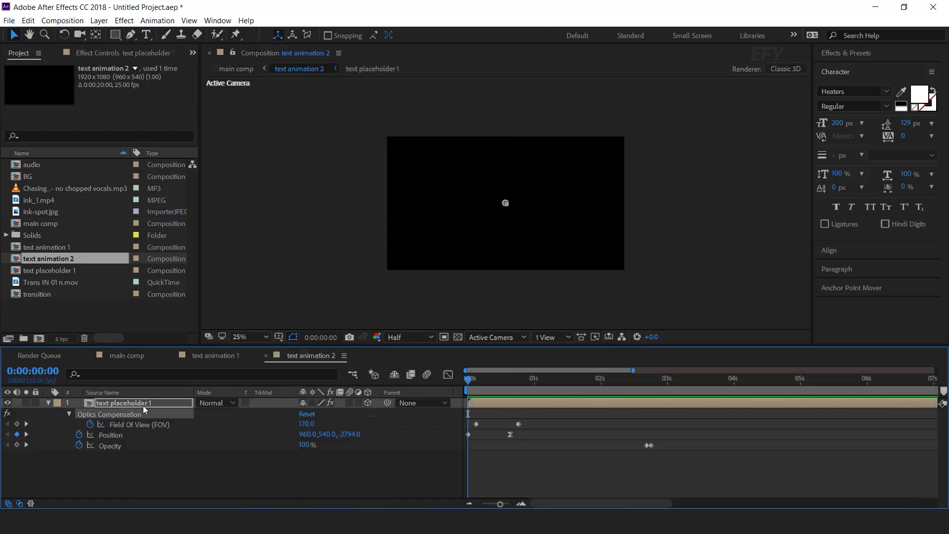
click(59, 272)
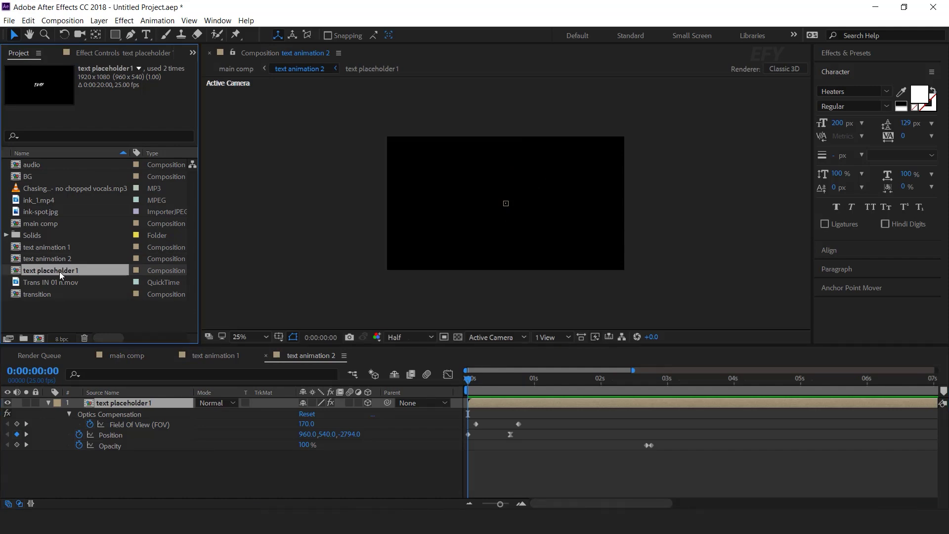
key(ctrl+d)
drag(64, 284, 150, 405)
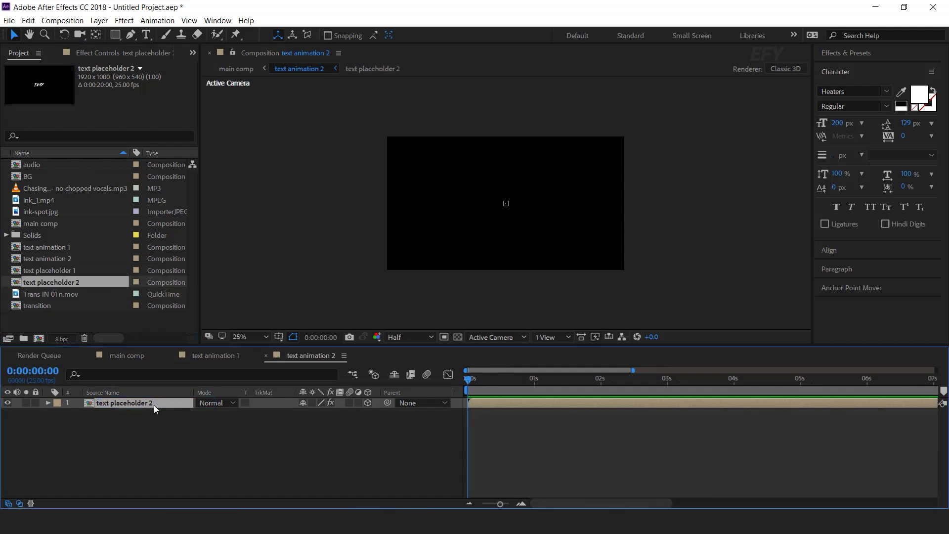
Step: Replace FREE in text placeholder 2 with 'as a bird' copied from the lyrics file
key(alt+Tab)
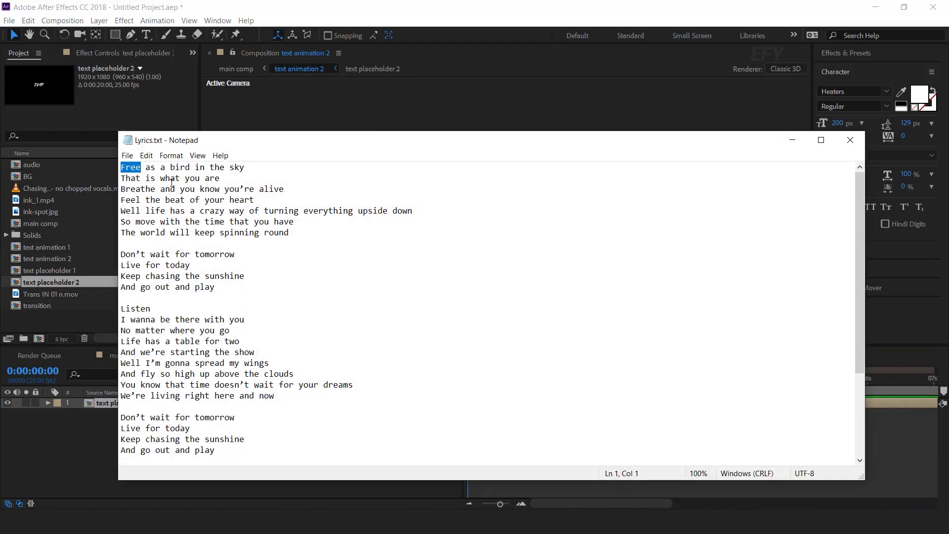
drag(147, 167, 196, 167)
key(ctrl+c)
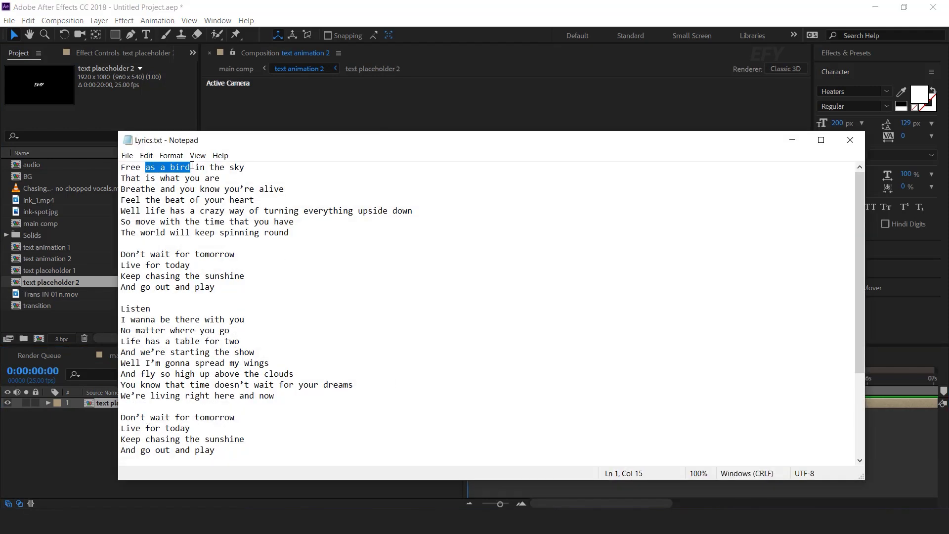
click(793, 140)
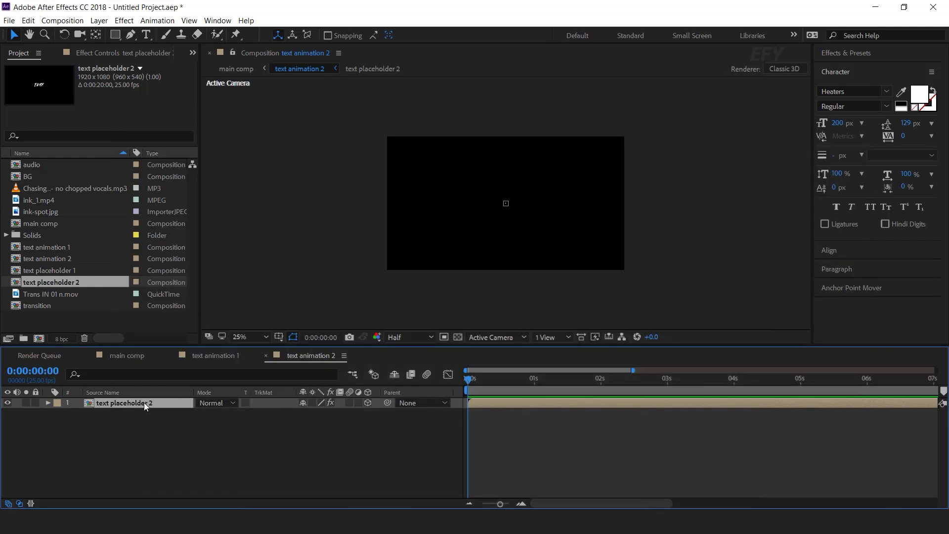
double_click(144, 402)
double_click(510, 198)
key(ctrl+v)
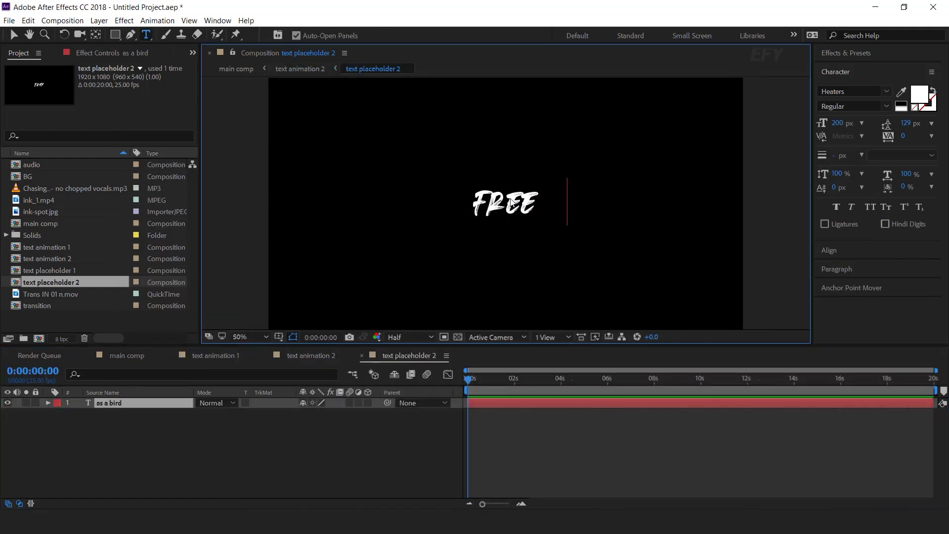
click(19, 34)
click(128, 355)
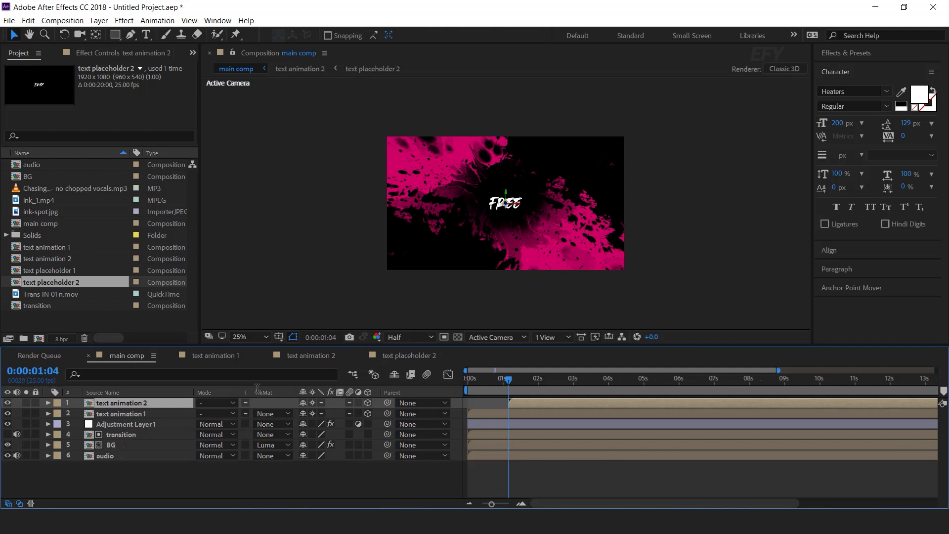
Step: Preview the new line, then move FREE up and left in the frame
key(space)
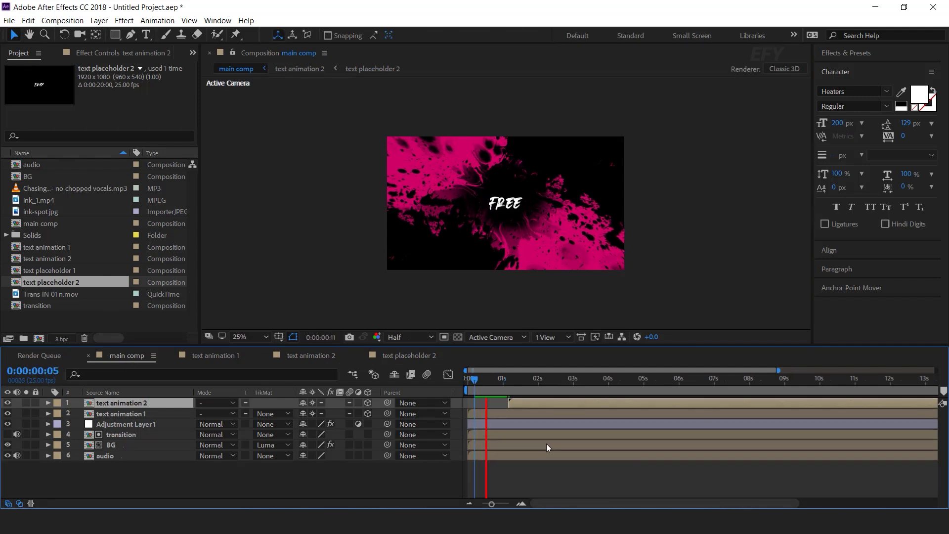
click(503, 379)
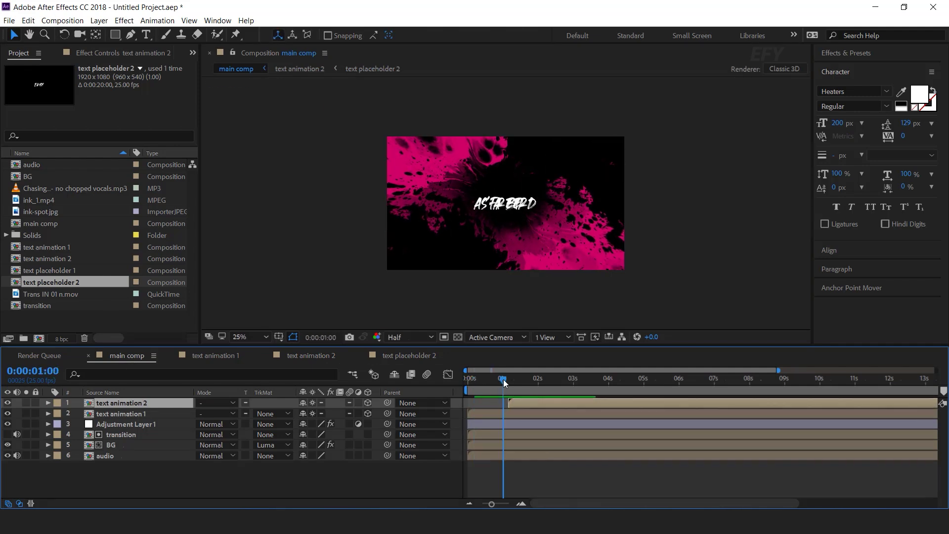
click(506, 415)
drag(534, 210, 530, 191)
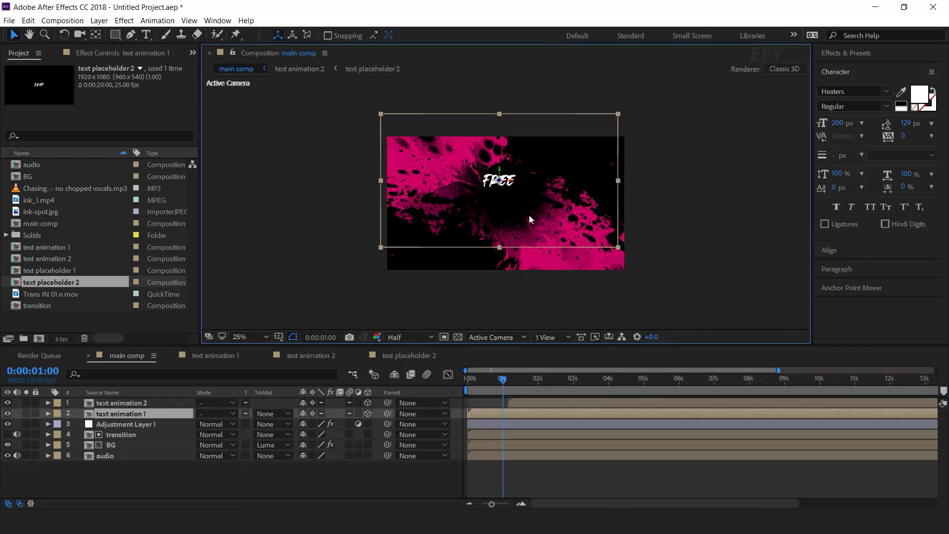
Step: At 0:00:01:16, nudge AS A BIRD right and up below FREE, then preview both lines
drag(483, 381, 440, 400)
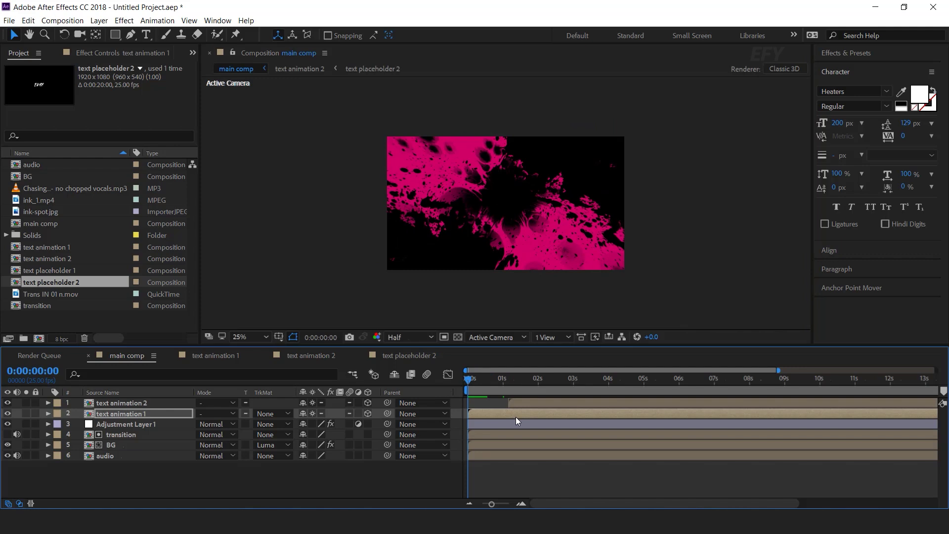
key(space)
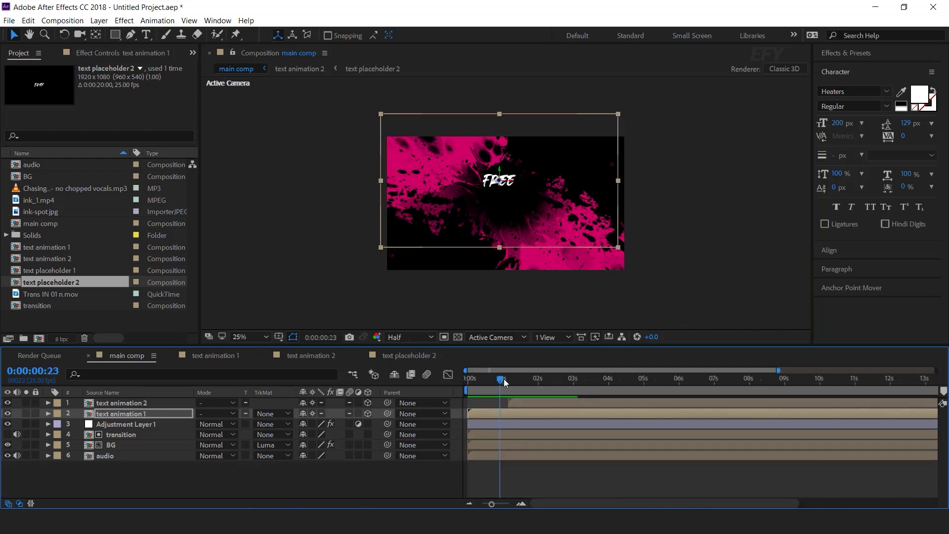
drag(514, 381, 525, 381)
click(532, 400)
drag(532, 236, 548, 230)
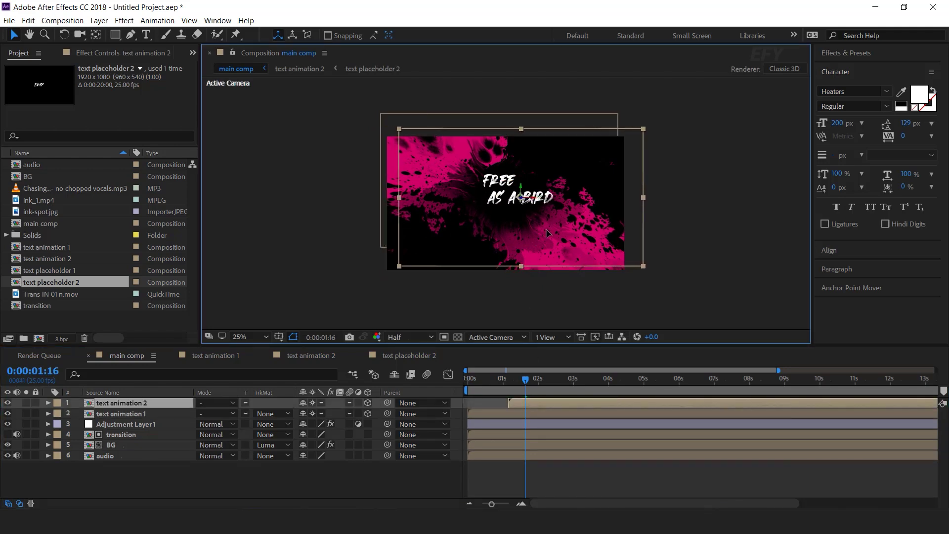
click(513, 384)
key(space)
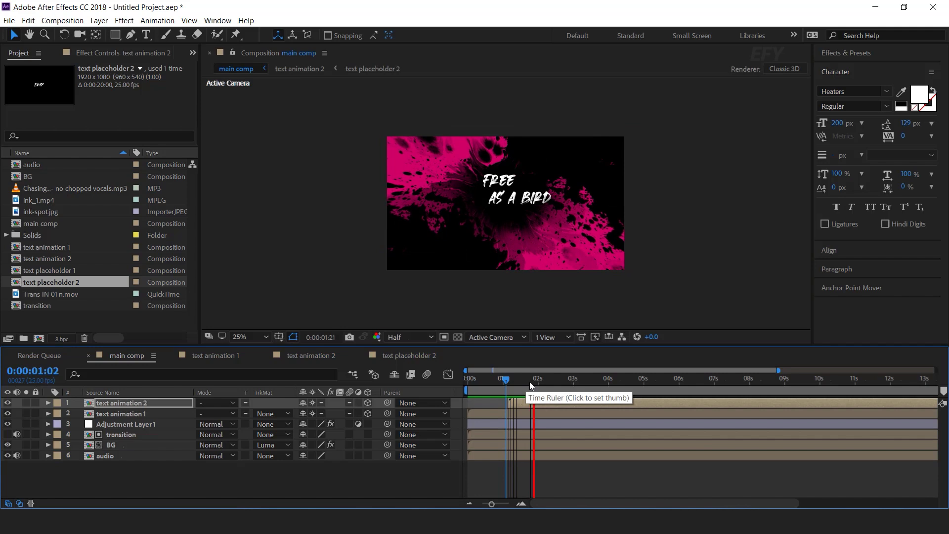
click(531, 381)
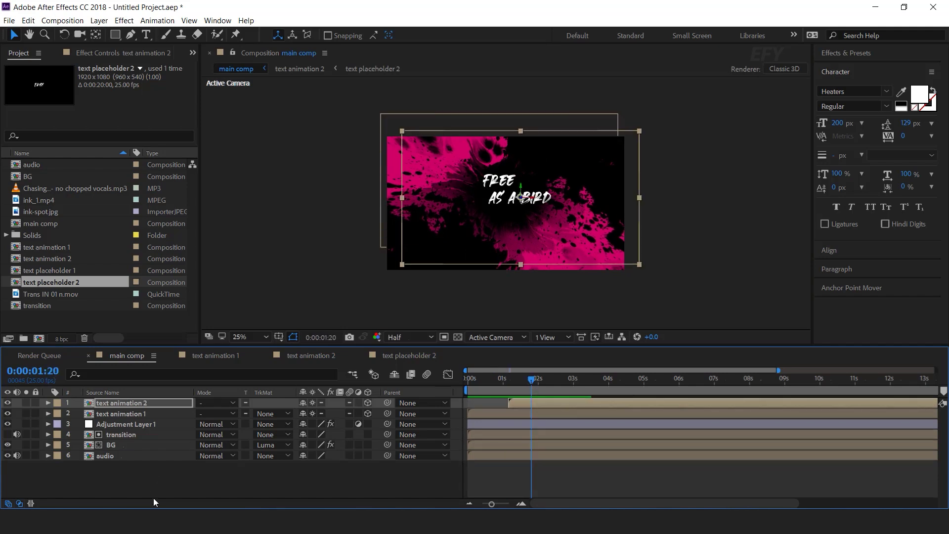
Step: Duplicate the text animation 2 layer, shift it later, and swap in a new text animation 3 precomp
key(ctrl+d)
drag(532, 404, 551, 403)
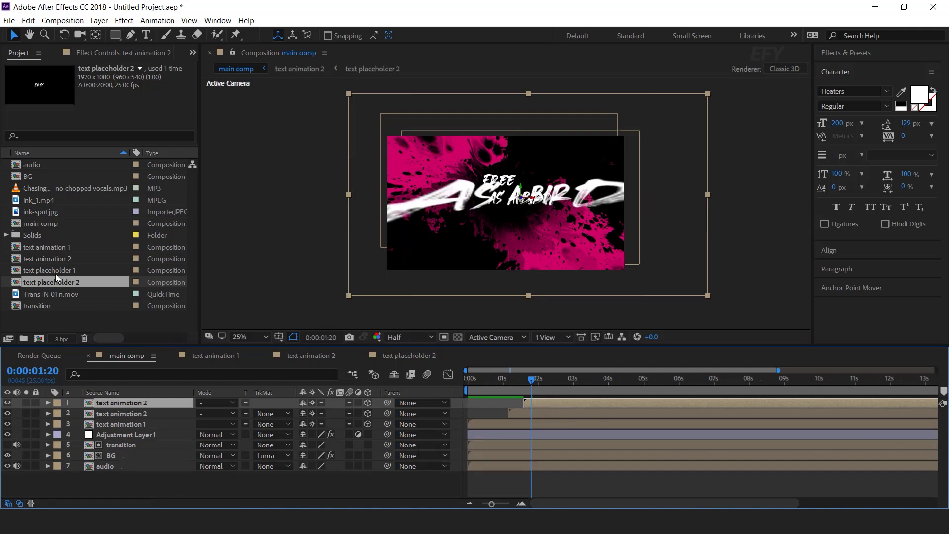
click(65, 257)
key(ctrl+d)
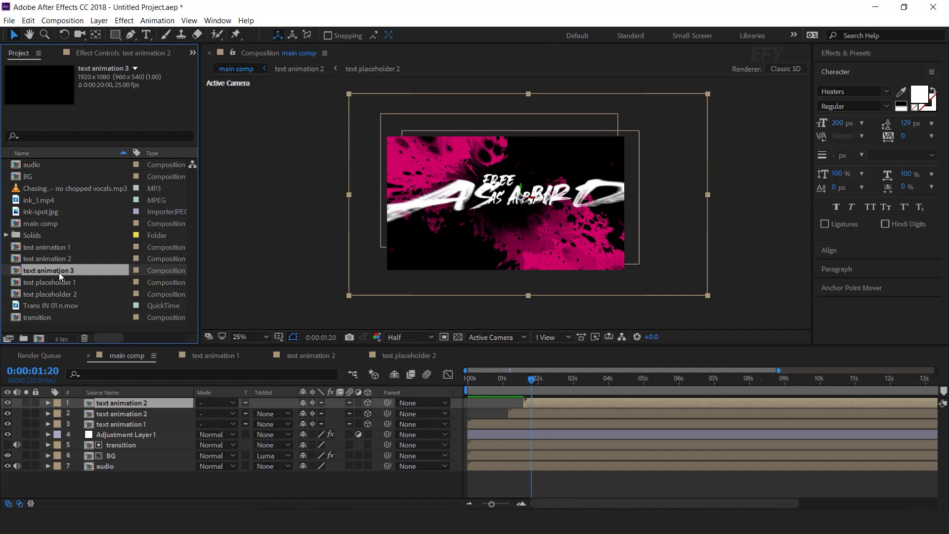
drag(59, 272, 136, 404)
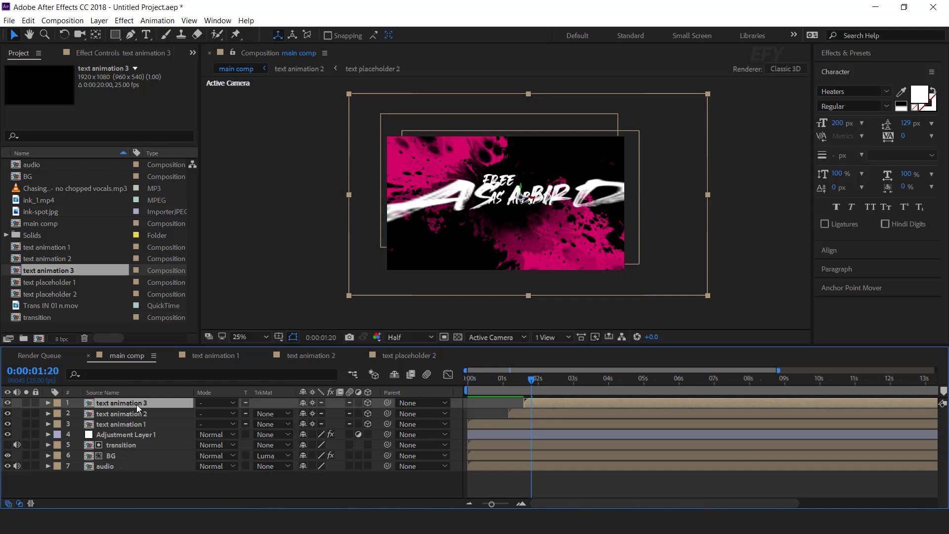
Step: Inside text animation 3, replace the placeholder with a new text placeholder 3 duplicate
double_click(137, 404)
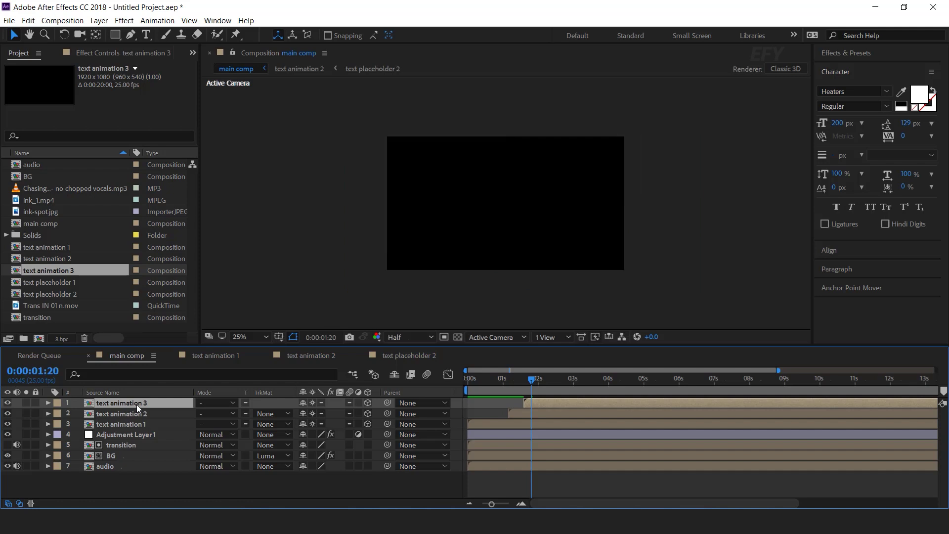
click(66, 292)
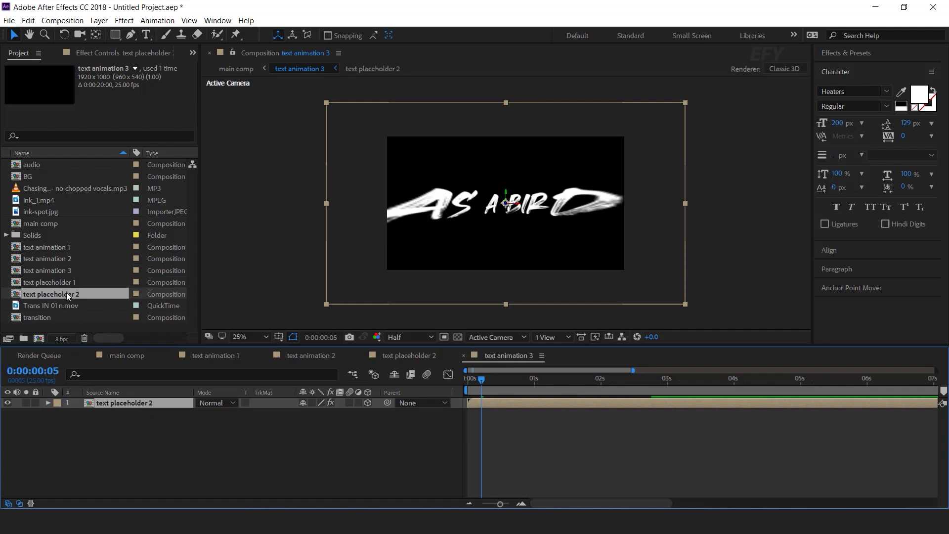
key(ctrl+d)
drag(70, 290, 129, 403)
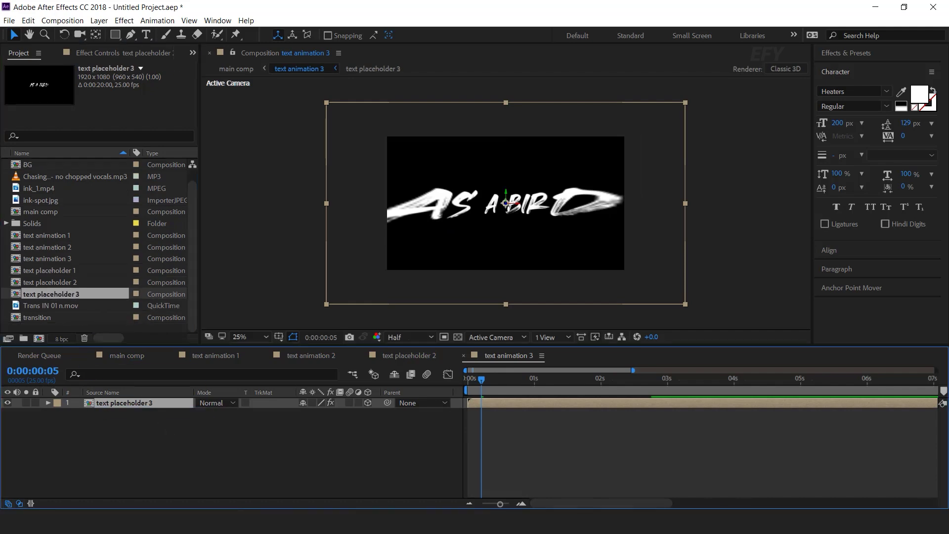
Step: Copy the word 'in' from the lyrics file and paste it over the 'as a bird' text
key(alt+Tab)
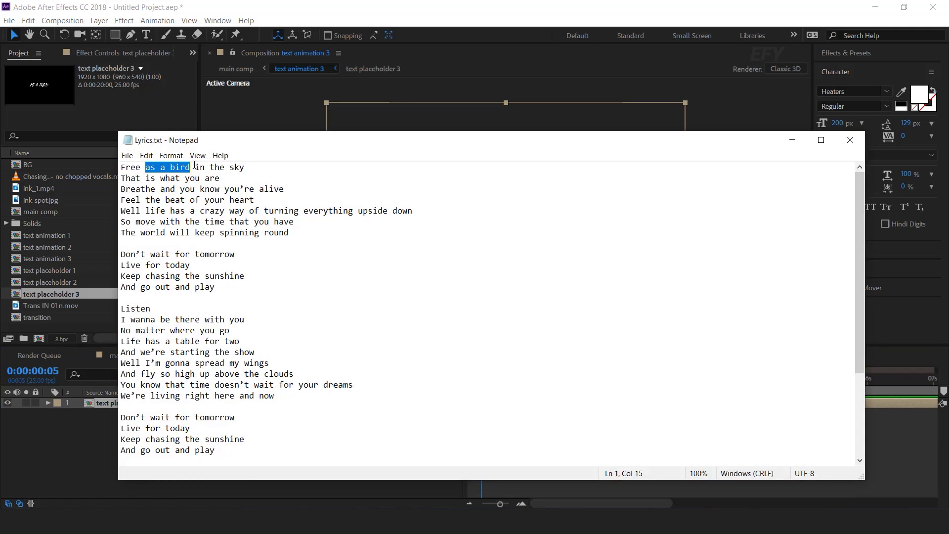
drag(194, 166, 207, 166)
key(ctrl+c)
key(alt+Tab)
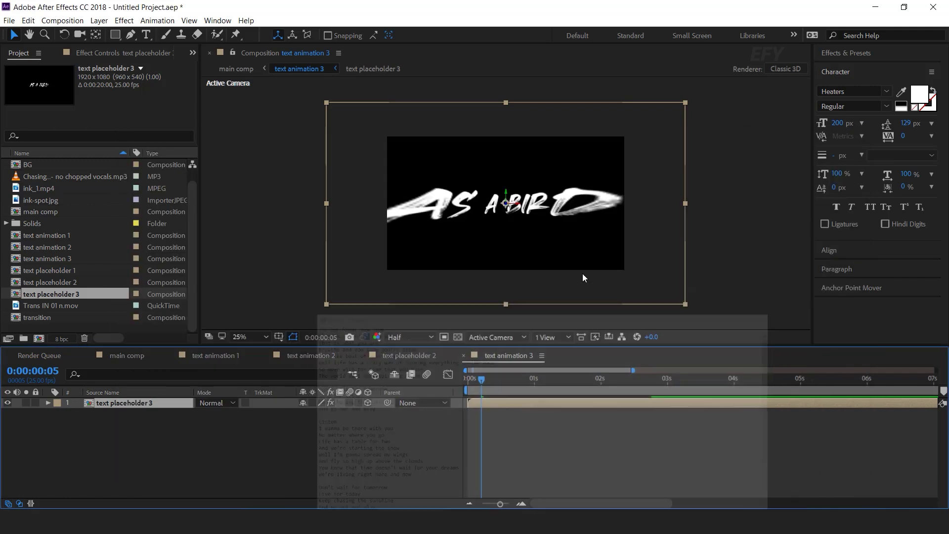
double_click(487, 403)
click(505, 380)
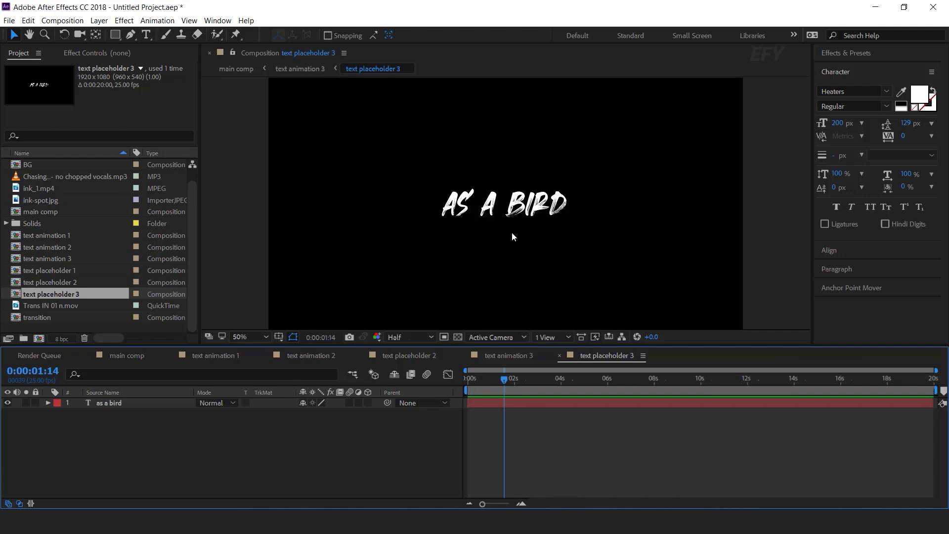
double_click(512, 203)
key(ctrl+v)
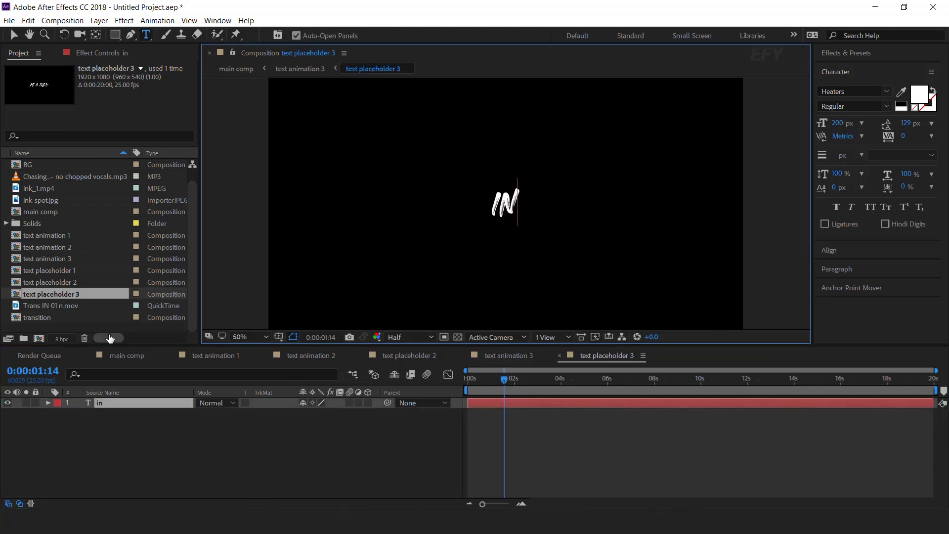
click(123, 354)
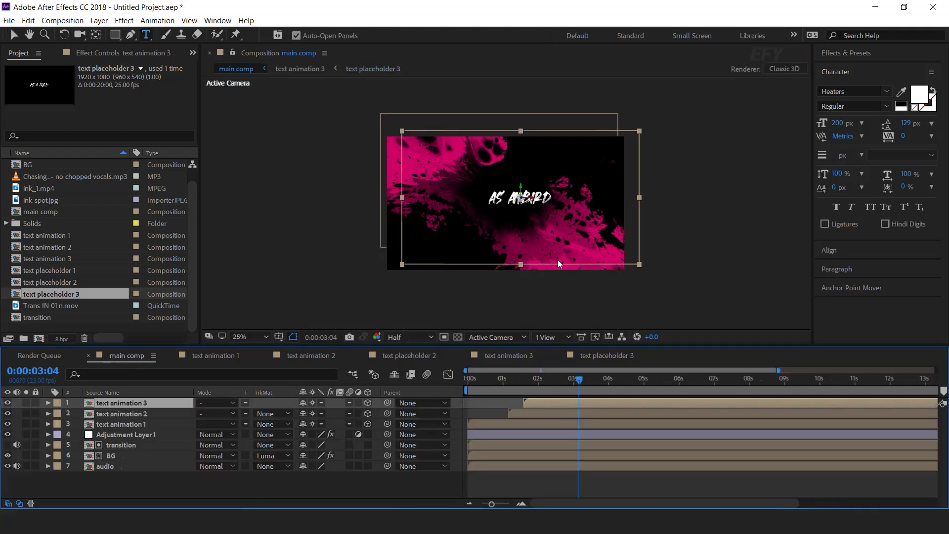
Step: Drag the IN line below AS A BIRD and nudge it slightly left
key(v)
click(542, 216)
drag(543, 237, 544, 239)
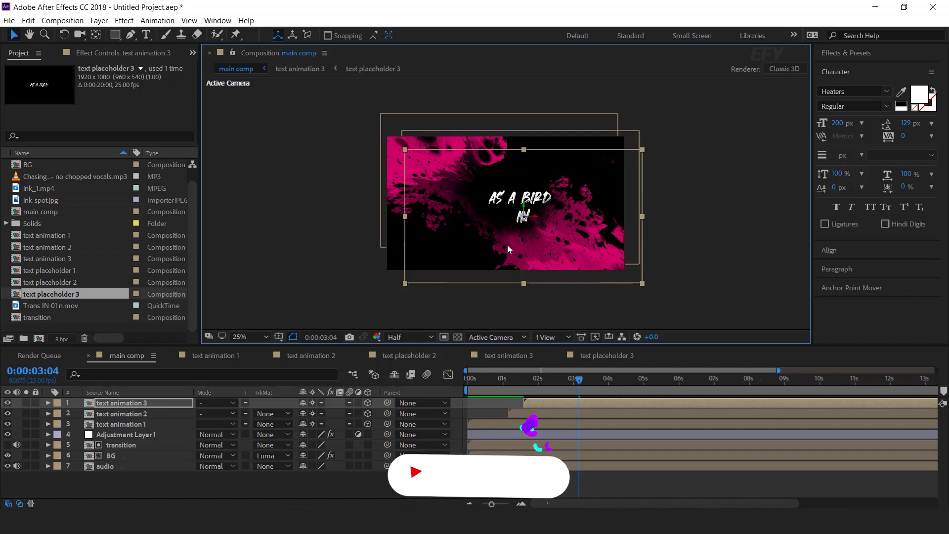
key(shift+Left)
key(shift+Left)
key(shift+Left)
Step: Preview the lyric animation from the start, ending at 0:00:02:05
click(468, 380)
key(space)
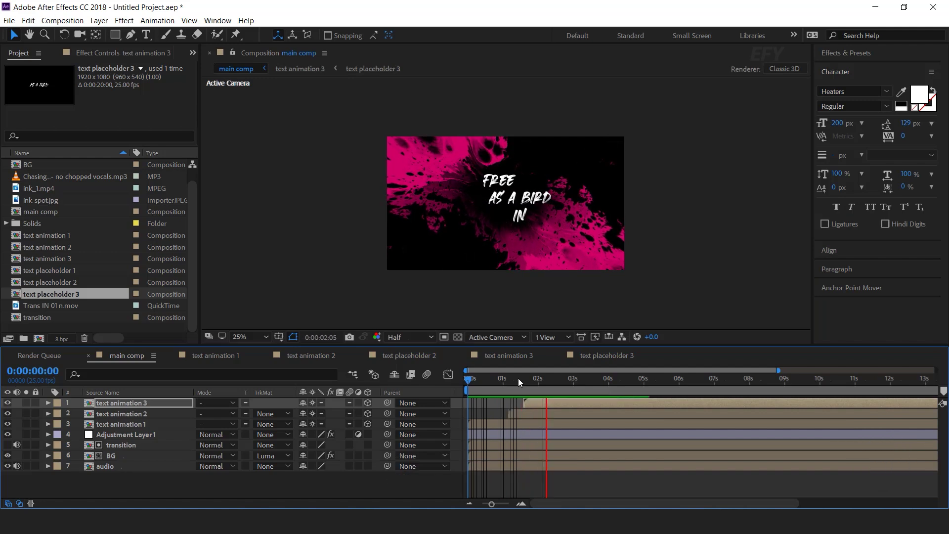
click(494, 381)
key(space)
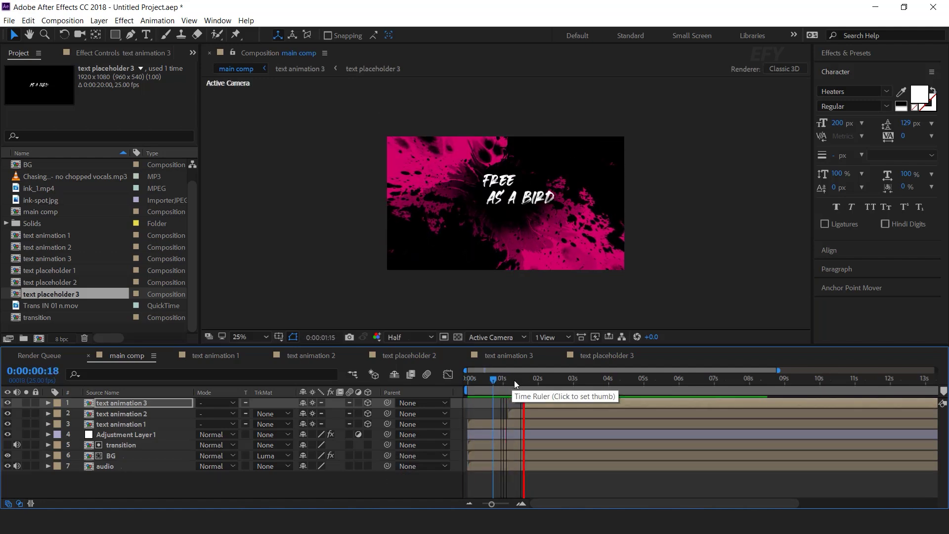
click(542, 380)
drag(544, 381, 545, 381)
click(126, 402)
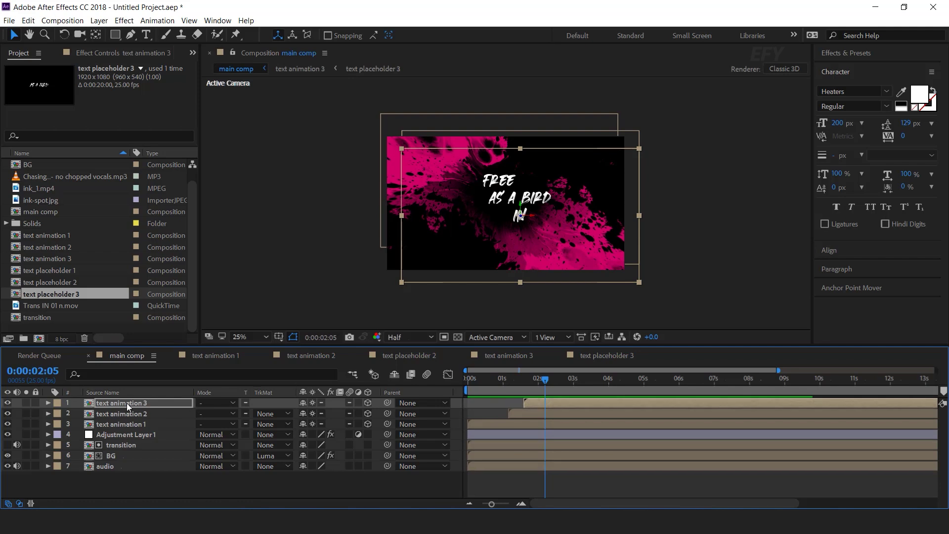
Step: Create text animation 4 and 5 with 'the' and 'sky', then preview and scrub to 0:00:02:24
click(74, 260)
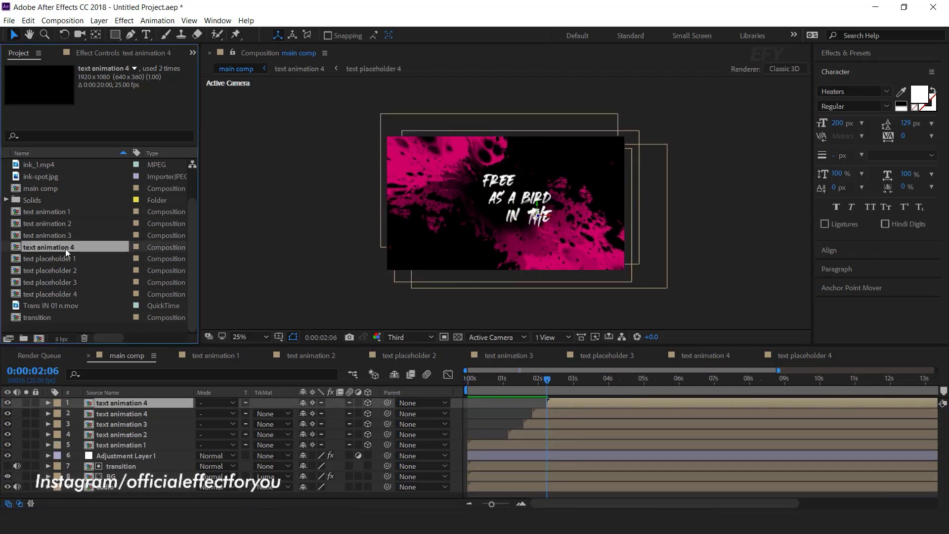
double_click(57, 296)
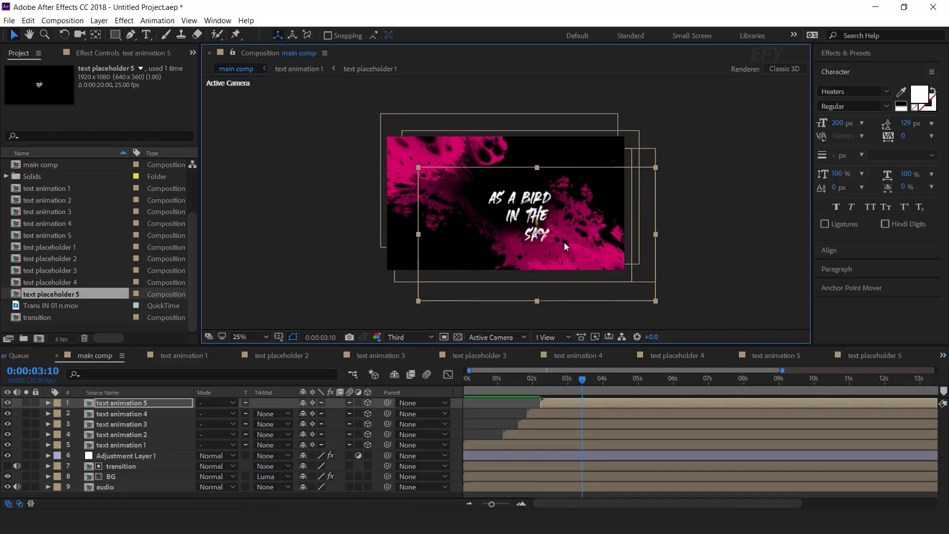
click(599, 388)
click(494, 381)
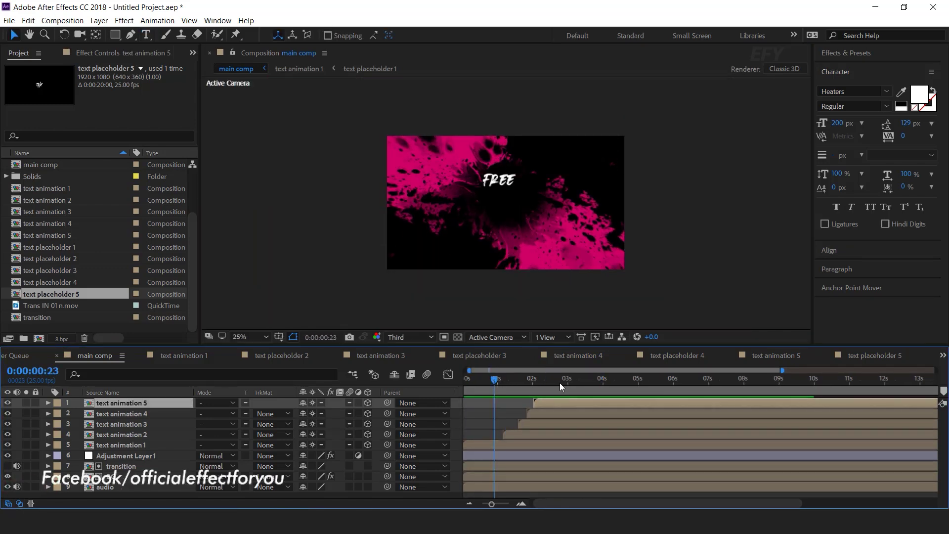
key(space)
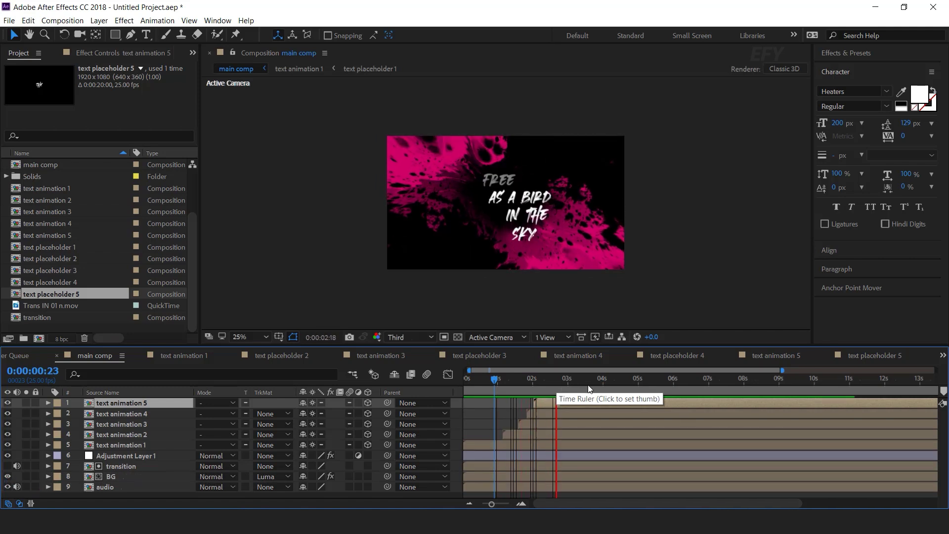
drag(566, 381, 563, 401)
Step: Move the Opacity keyframes earlier in the text animation 5 precomp
double_click(562, 403)
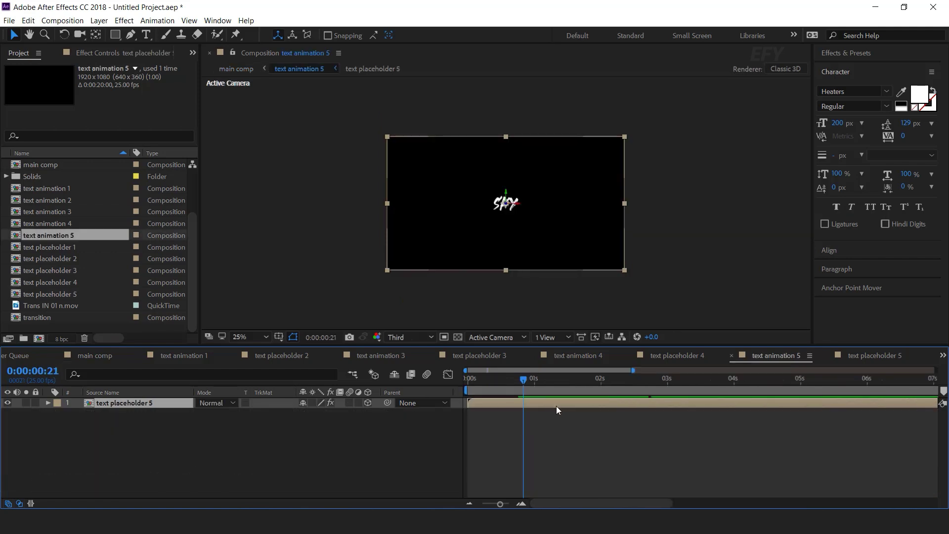
key(u)
drag(651, 446, 526, 450)
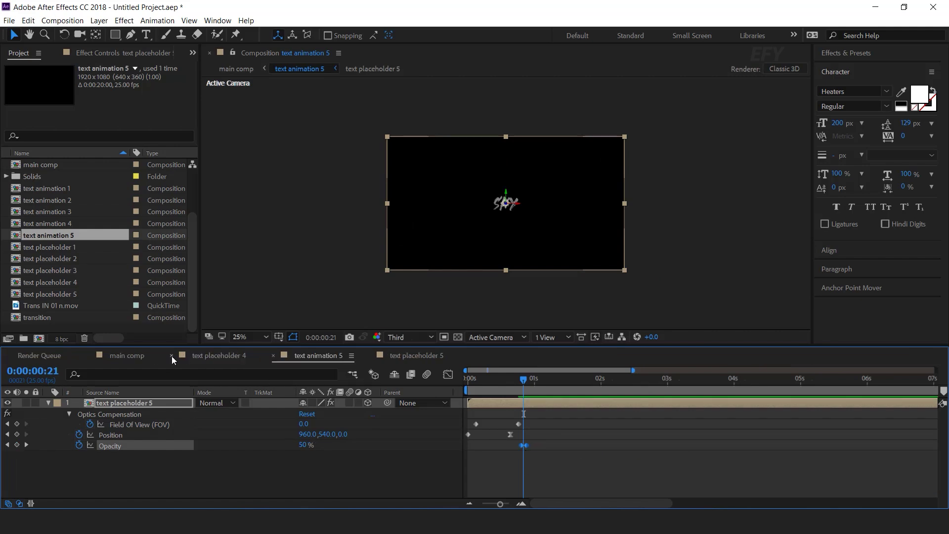
click(171, 356)
click(130, 356)
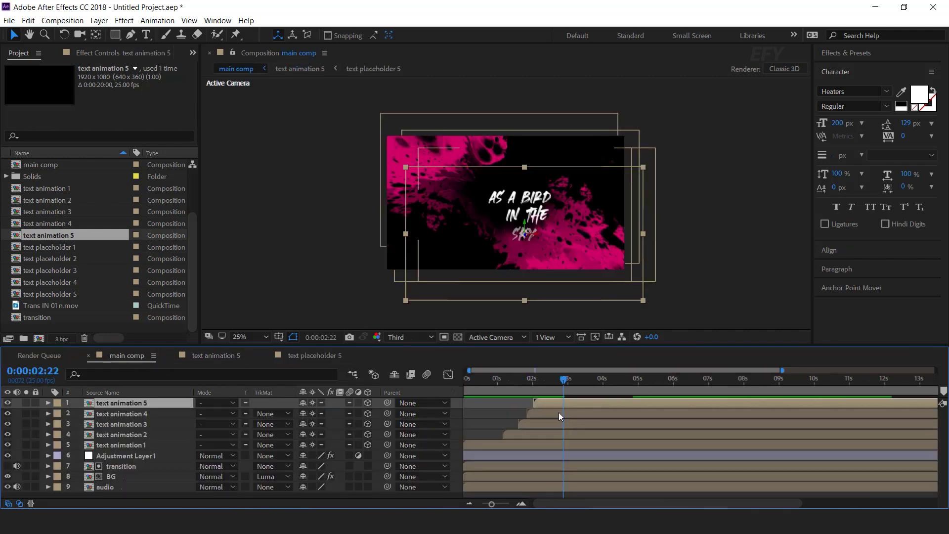
Step: Move text placeholder 4's Opacity keyframes earlier to the current time in text animation 4
double_click(559, 412)
click(533, 404)
key(u)
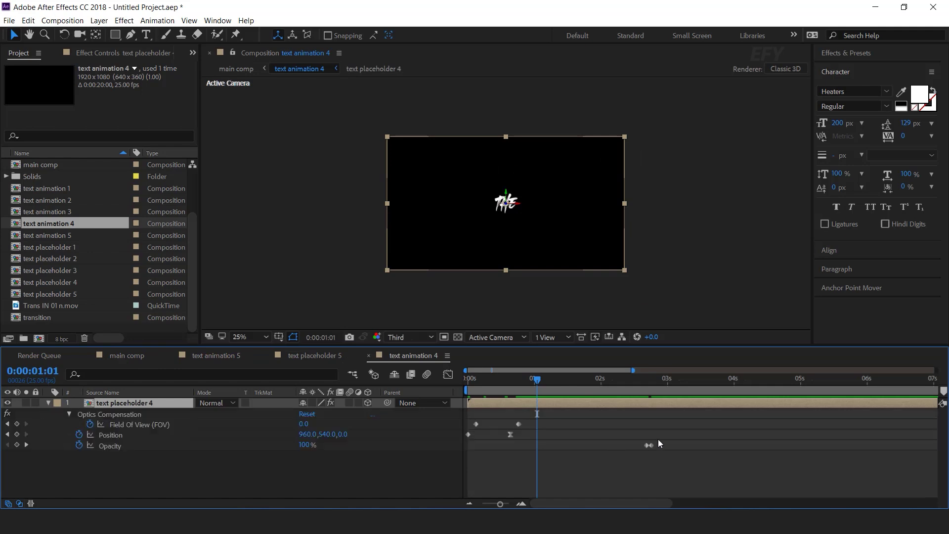
drag(646, 445, 539, 448)
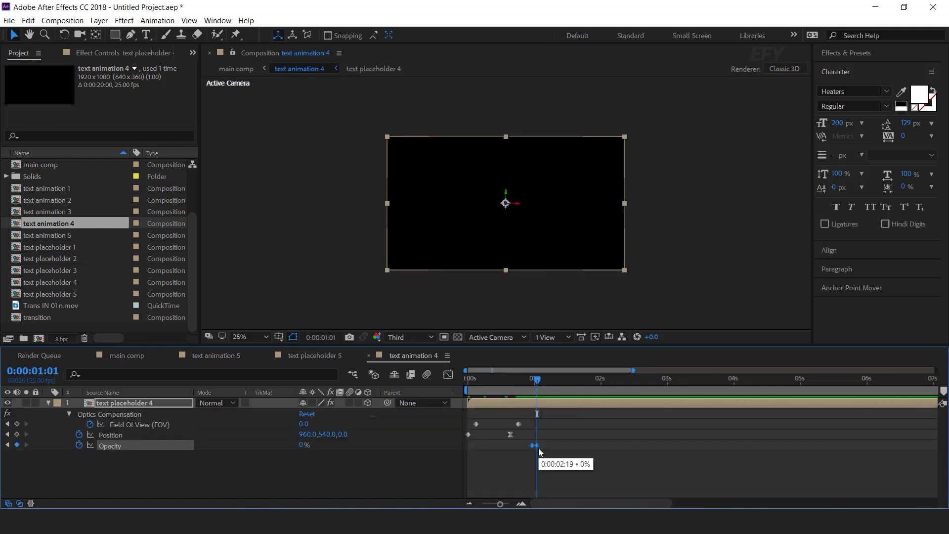
click(369, 356)
click(145, 357)
Step: Pull the Opacity keyframes earlier in text animation 3 and 2, then scrub to check timing
double_click(581, 420)
drag(649, 438, 551, 449)
click(127, 356)
double_click(578, 434)
drag(698, 437, 637, 457)
drag(646, 445, 582, 446)
click(126, 356)
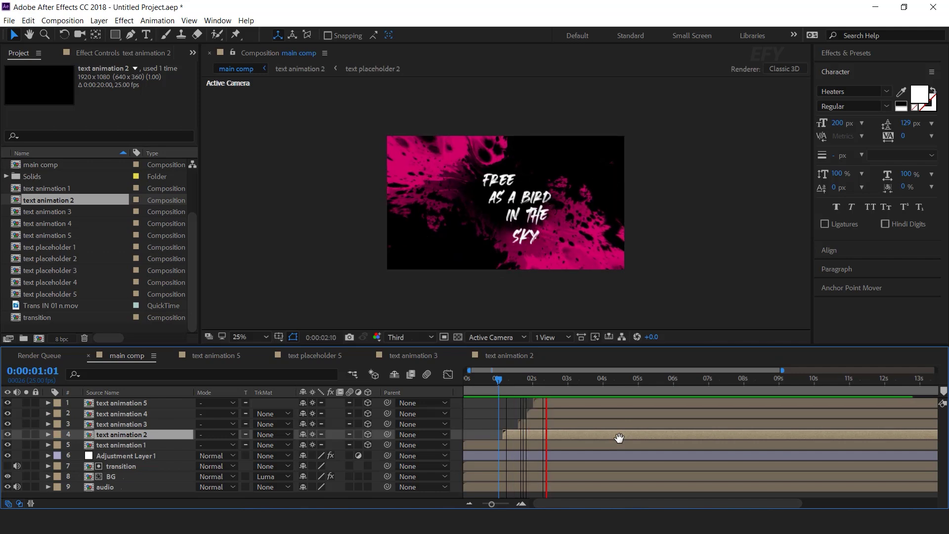
click(576, 403)
drag(517, 376, 546, 379)
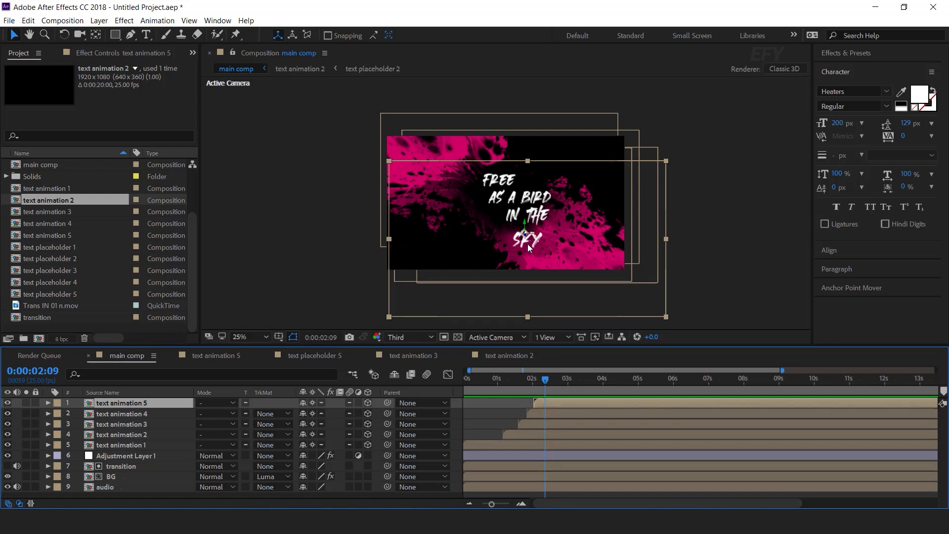
Step: Set the SKY text fill in text placeholder 5 to magenta E31889
double_click(563, 402)
click(500, 402)
double_click(499, 403)
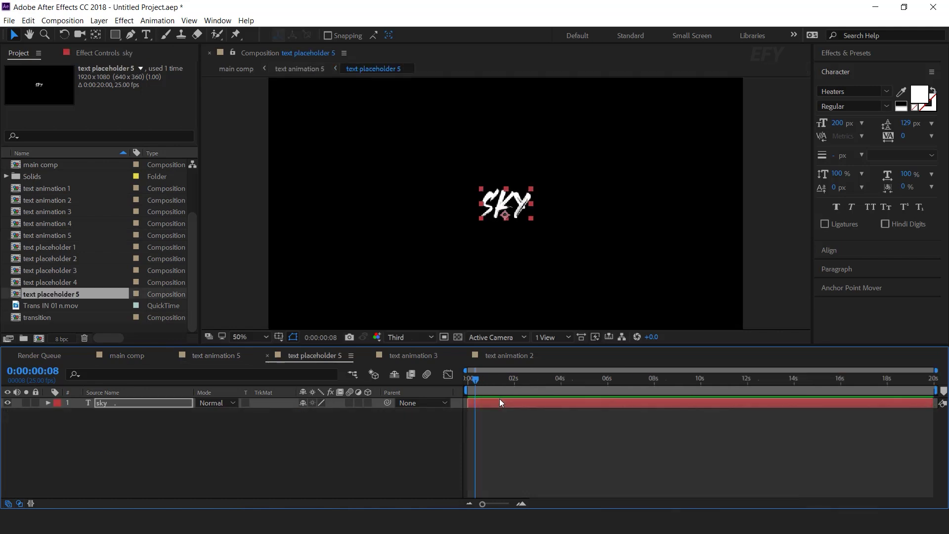
click(919, 97)
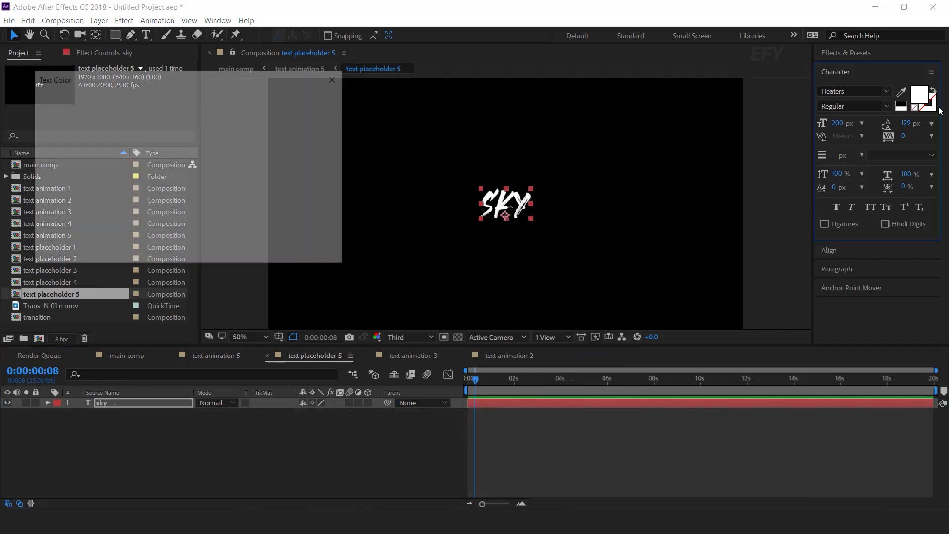
click(223, 122)
drag(224, 122, 217, 112)
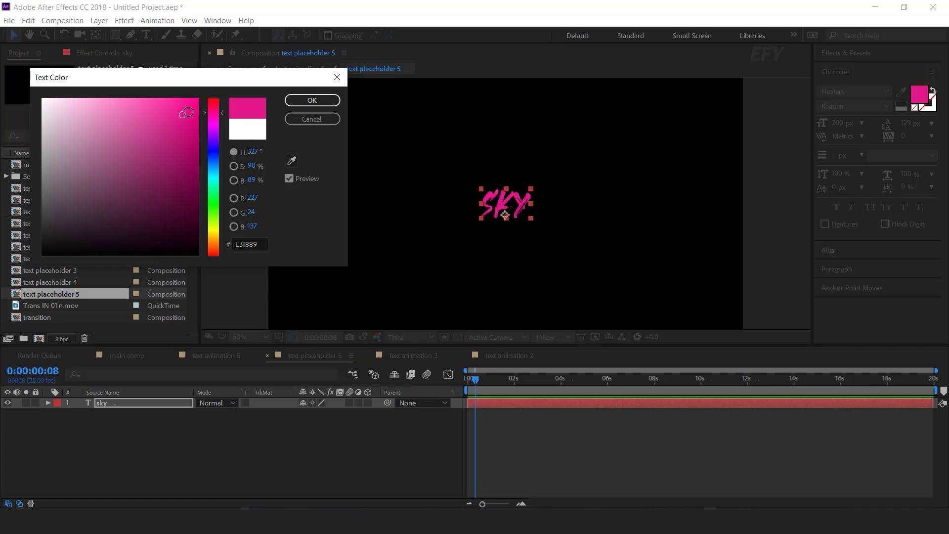
click(312, 100)
click(121, 356)
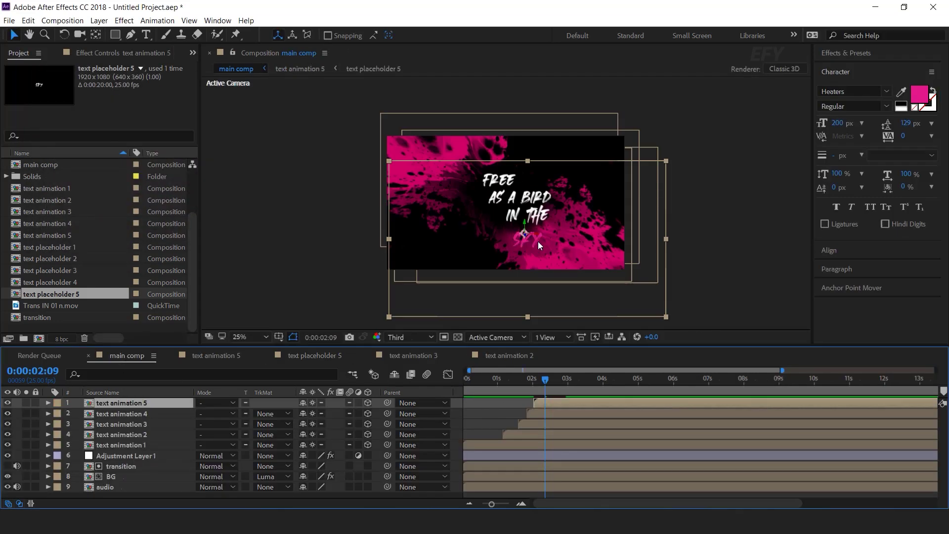
Step: Duplicate the text animation 5 layer so the copy starts at 0:00:02:23
click(503, 384)
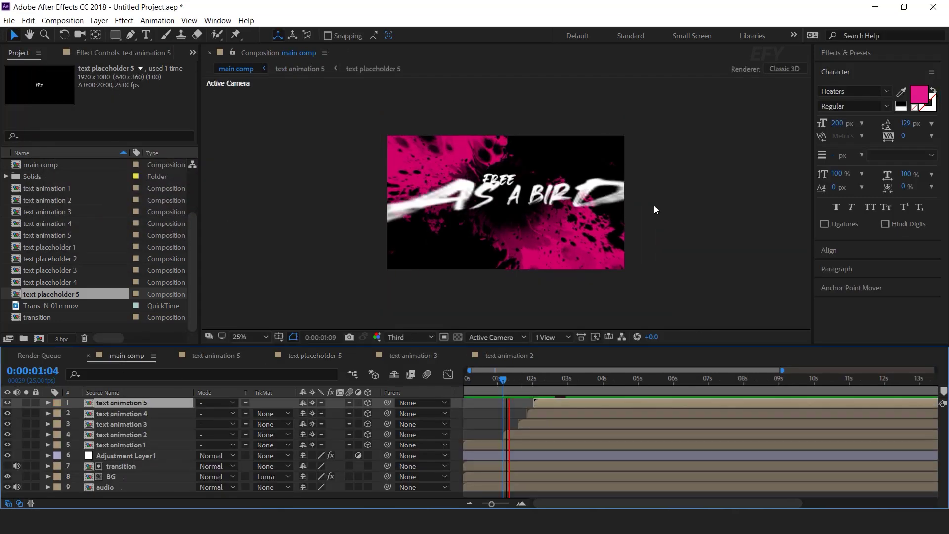
key(period)
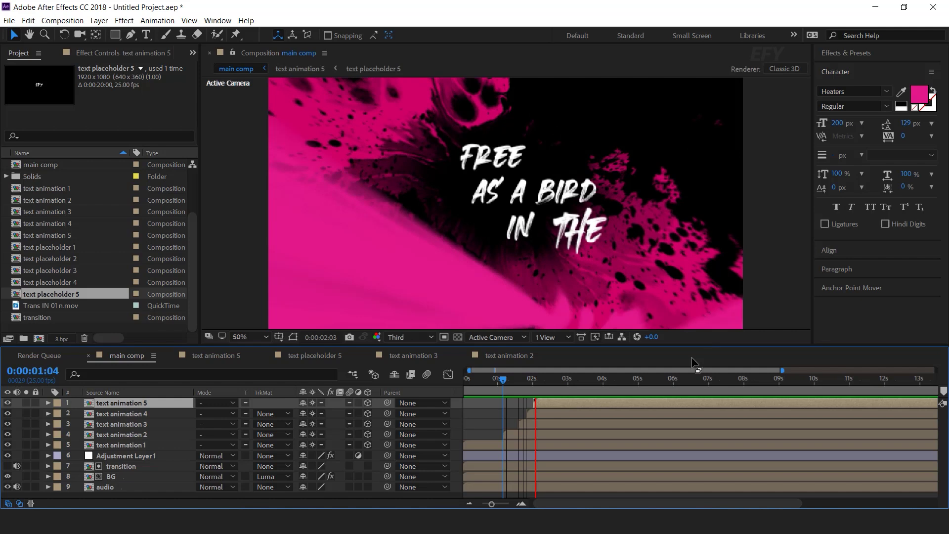
click(559, 383)
click(567, 384)
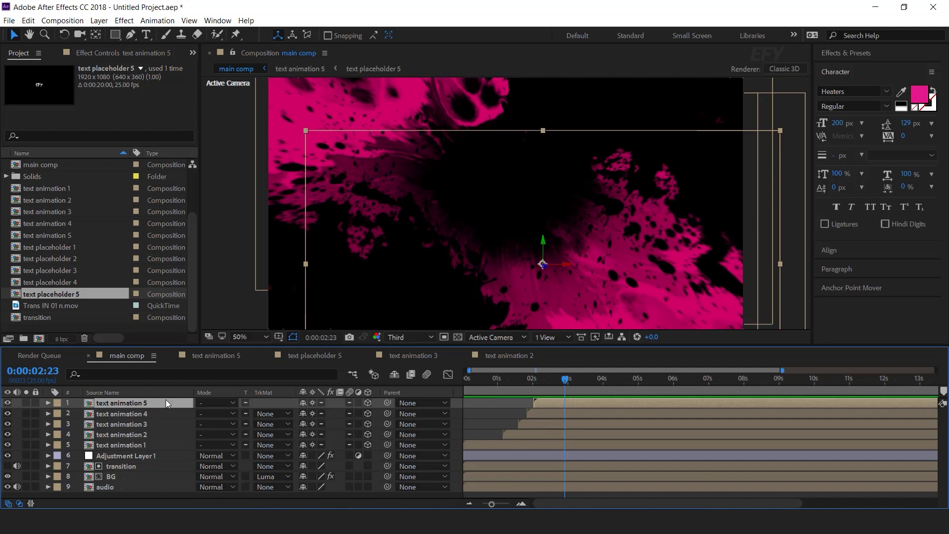
key(ctrl+d)
key(bracketleft)
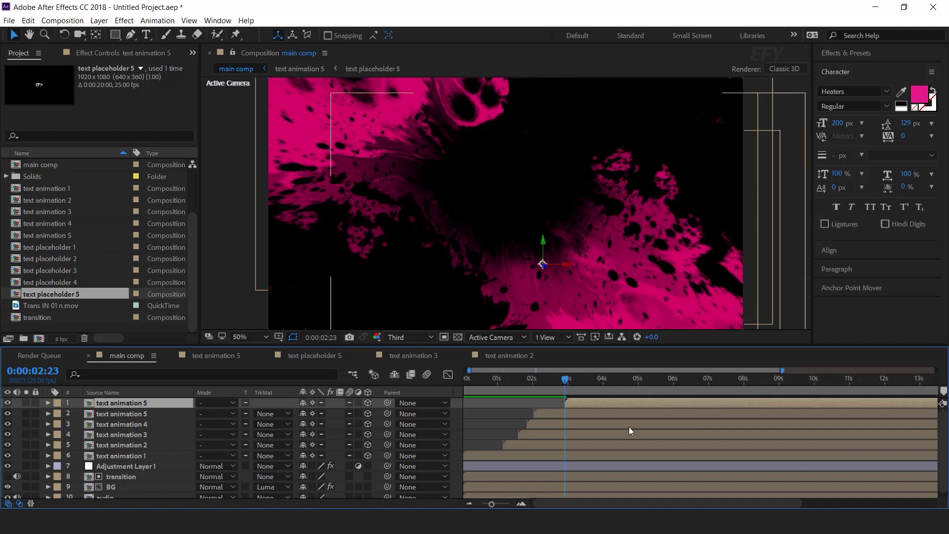
Step: Duplicate text animation 5 as text animation 6 and make it the top layer's source
click(63, 236)
key(ctrl+d)
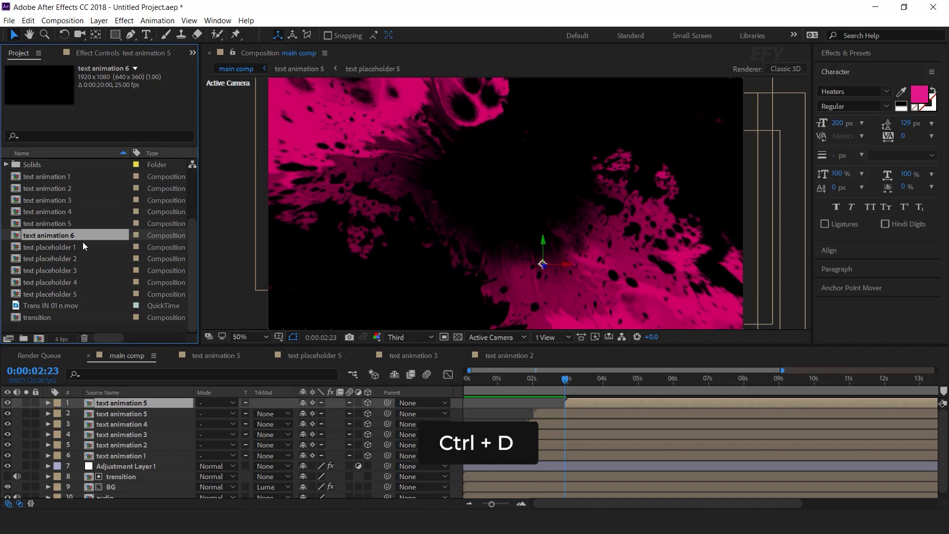
drag(70, 236, 143, 406)
double_click(146, 405)
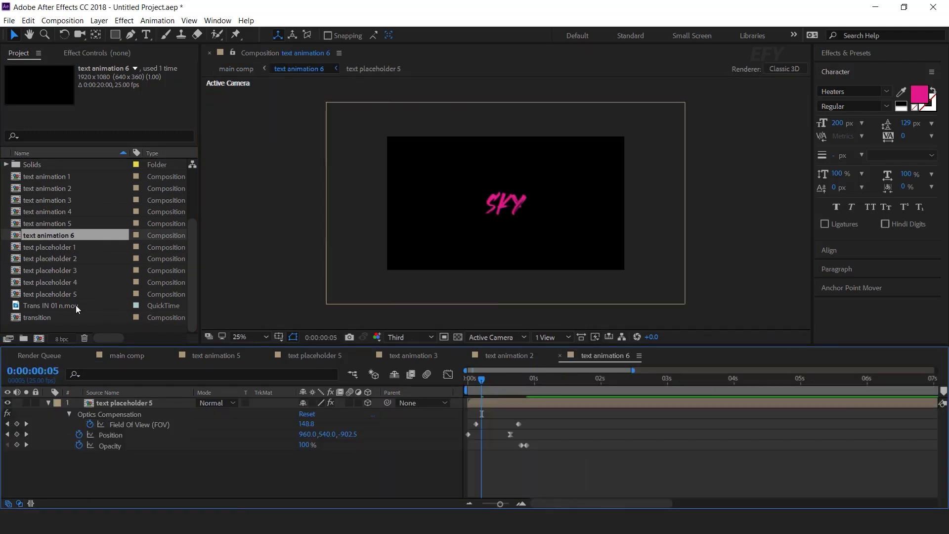
Step: Duplicate text placeholder 5 as text placeholder 6 and swap it in inside text animation 6
click(59, 294)
key(ctrl+d)
click(167, 405)
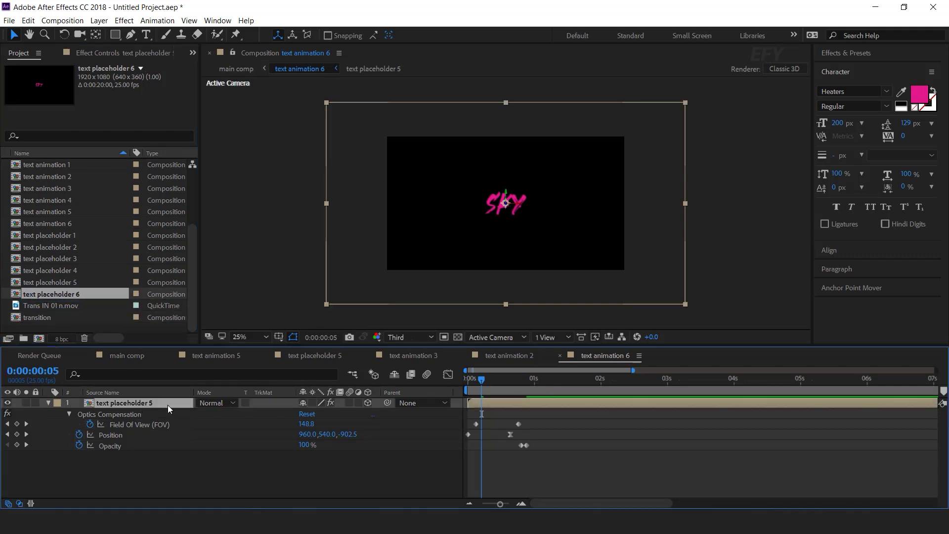
drag(74, 294, 148, 403)
Step: Change text placeholder 6 to read THAT IS with a white ffffff fill
mouse_move(535, 529)
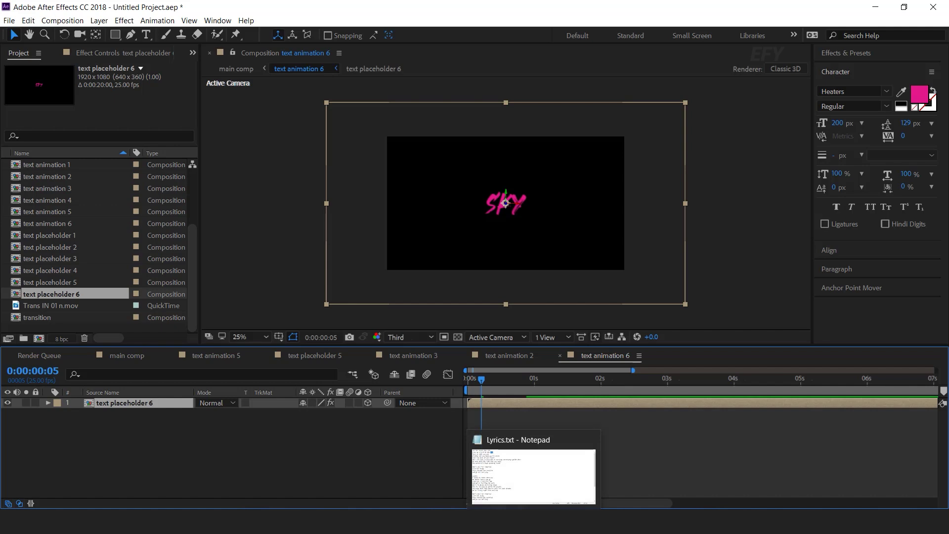
click(535, 470)
click(793, 140)
click(497, 379)
double_click(505, 203)
double_click(506, 203)
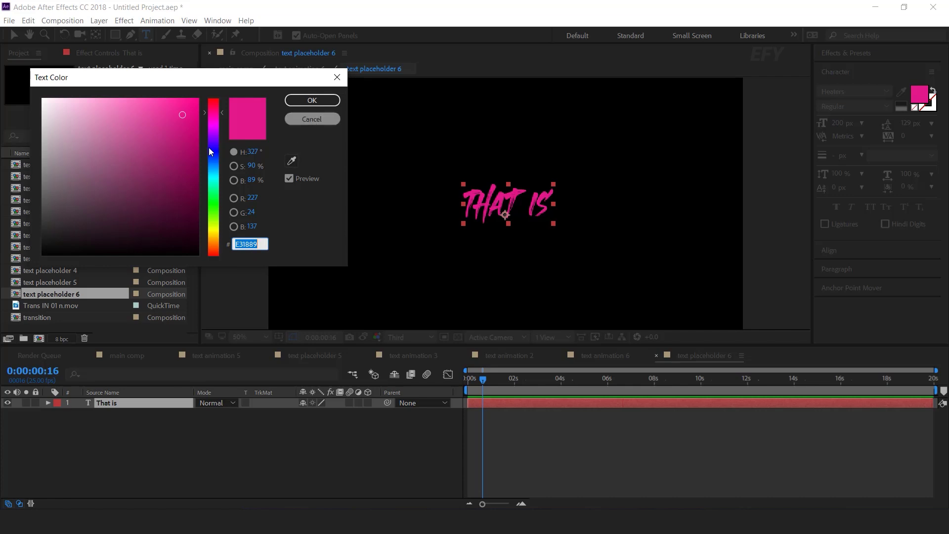
text(ffffff)
click(312, 100)
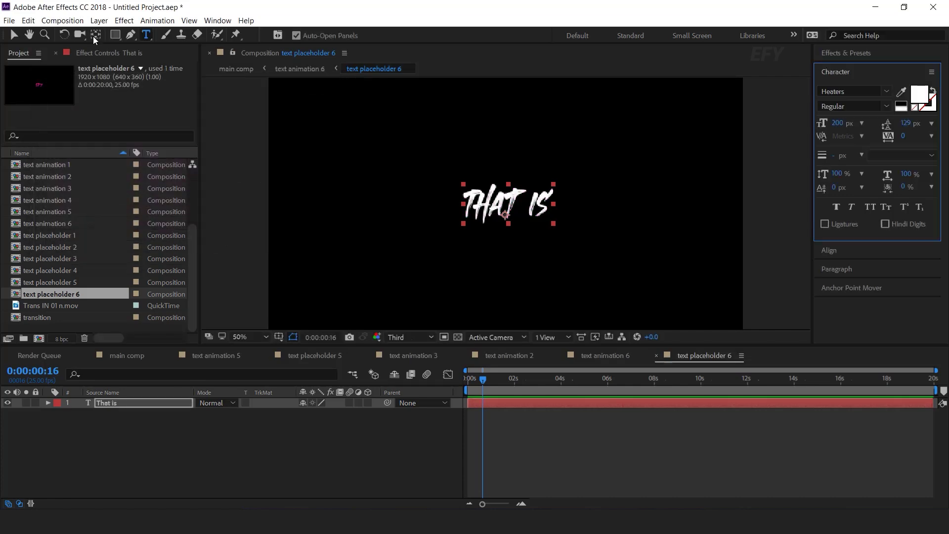
click(12, 35)
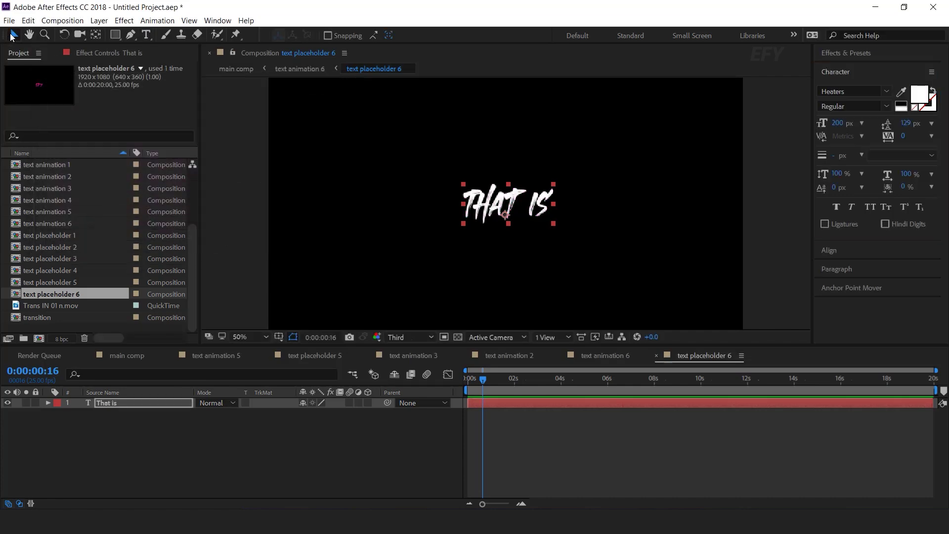
Step: Return to the main comp, close unneeded compositions, and preview it
click(134, 355)
click(173, 354)
click(173, 354)
key(space)
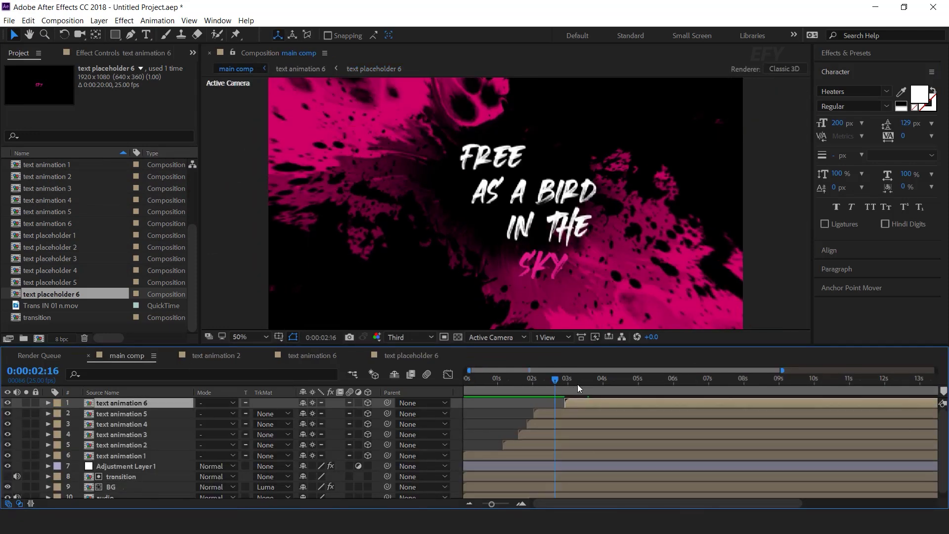
Step: At 0:00:07:23, push the THAT IS Opacity fade keyframe later in text animation 6
click(601, 382)
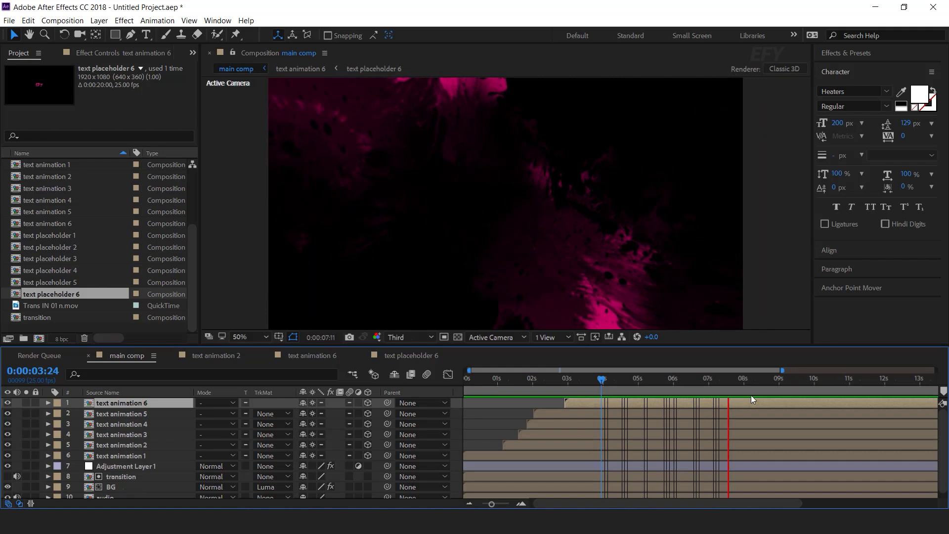
click(743, 384)
drag(742, 386, 741, 405)
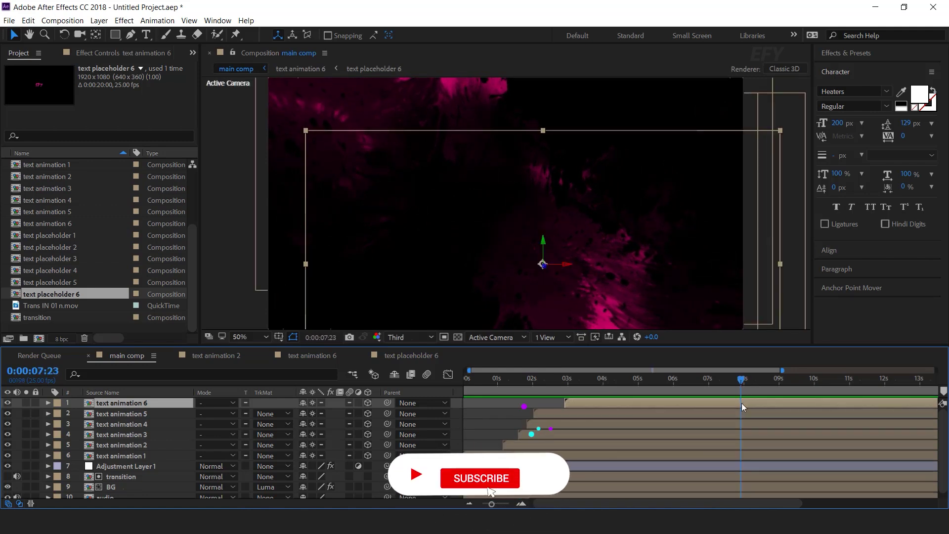
double_click(742, 403)
key(u)
drag(550, 441, 527, 448)
drag(801, 444, 805, 450)
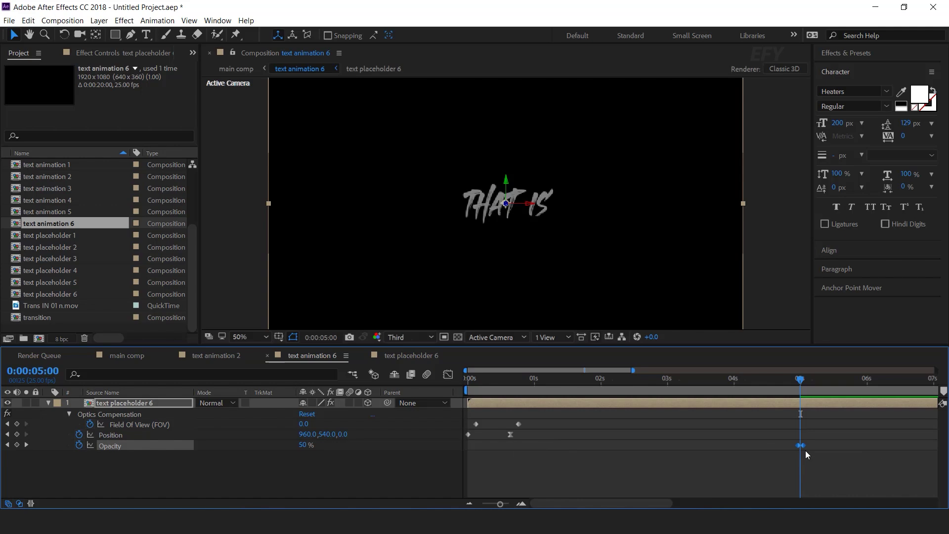
click(267, 355)
Step: At 0:00:04:20 in the main comp, nudge THAT IS slightly right and down
click(126, 357)
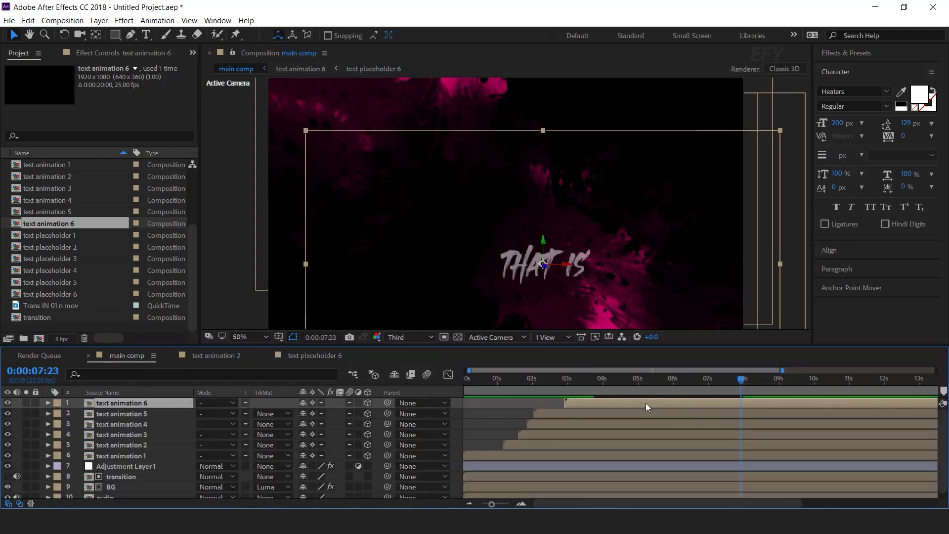
drag(577, 378, 631, 379)
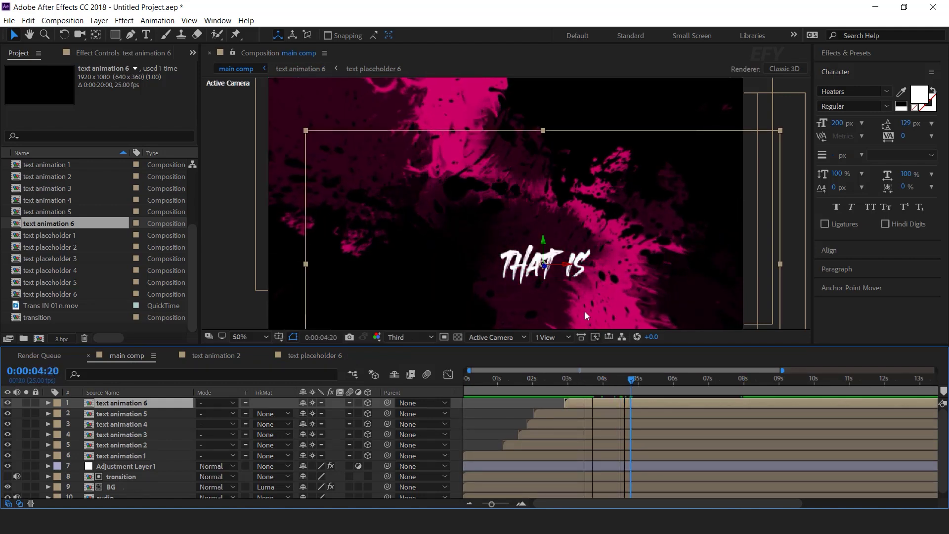
scroll(593, 280, down, 2)
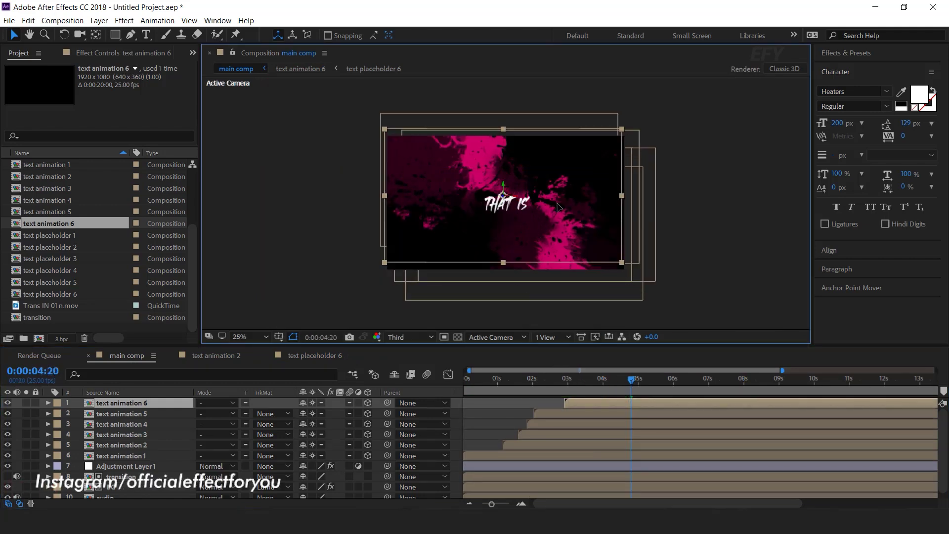
drag(547, 207, 557, 209)
Step: Duplicate the text animation 6 layer and start the copy later, around 0:00:03:16
click(558, 379)
drag(567, 378, 591, 379)
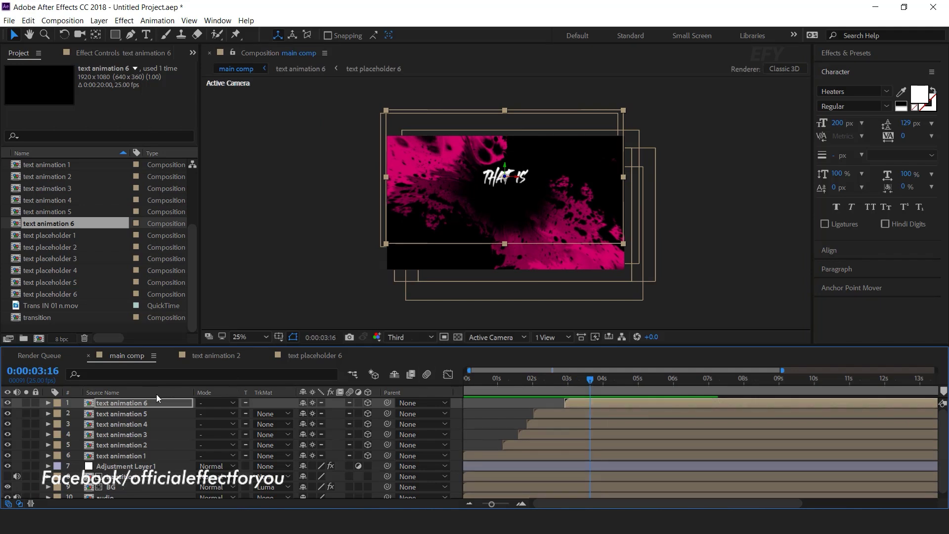
key(ctrl+d)
drag(608, 402, 627, 402)
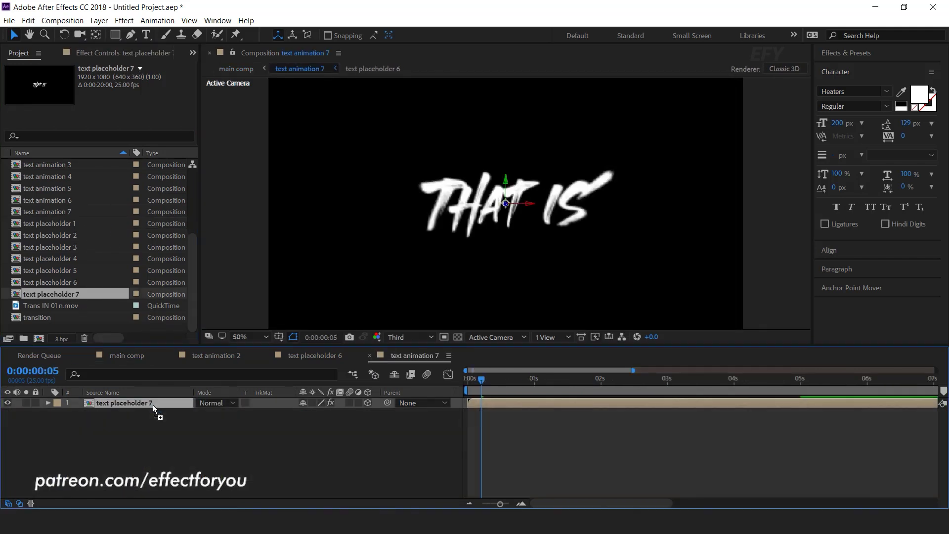
Step: Copy the next lyric word 'what' from the lyrics file
key(alt+Tab)
drag(160, 178, 177, 178)
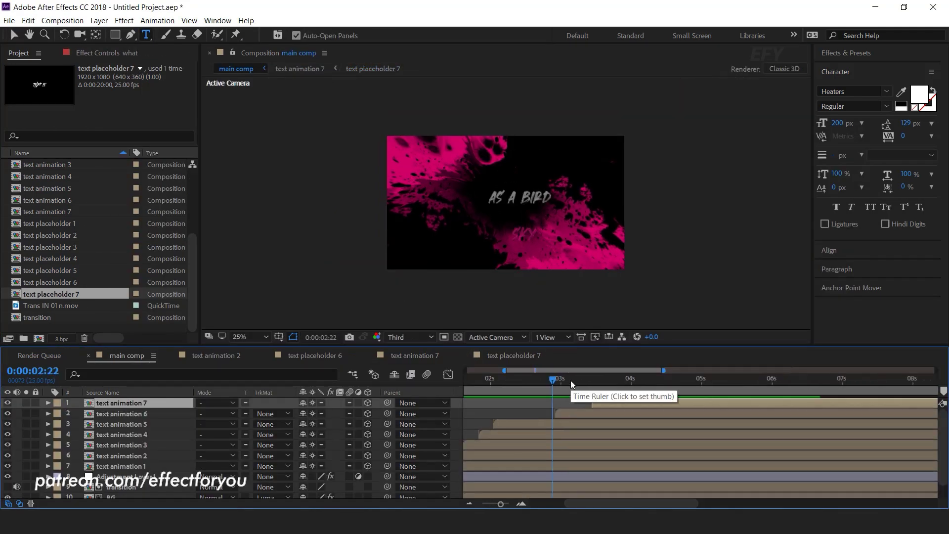
click(577, 379)
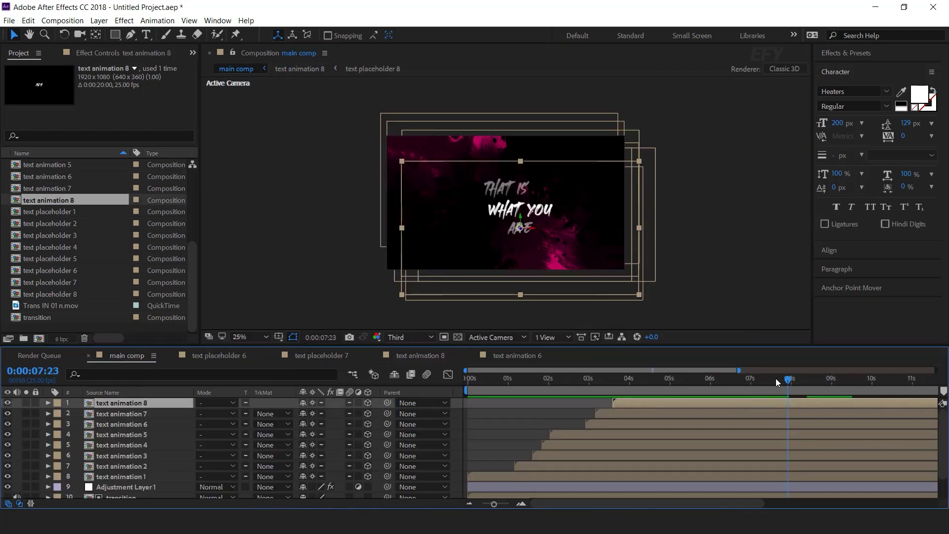
Step: End the work area near 0:00:08:03 and preview at Full resolution in a maximized viewer
click(795, 381)
key(n)
key(space)
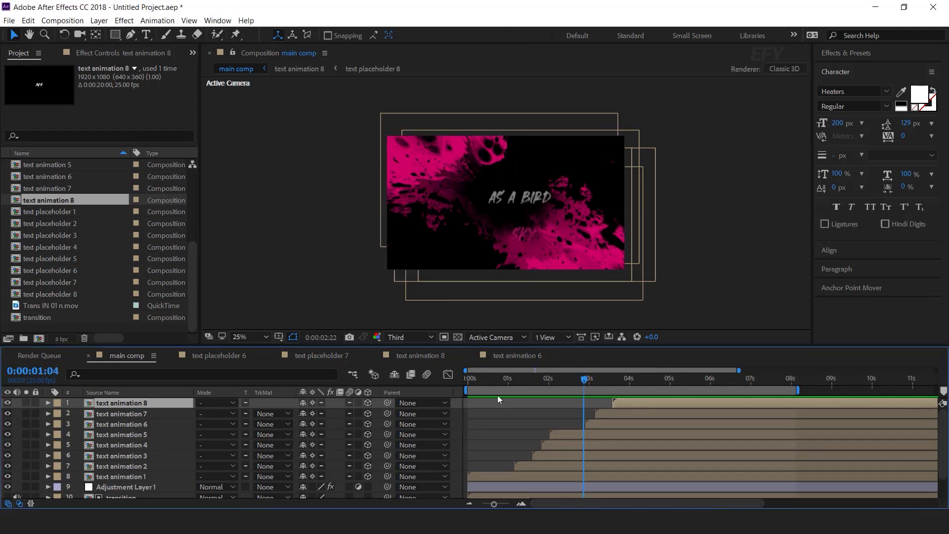
click(694, 220)
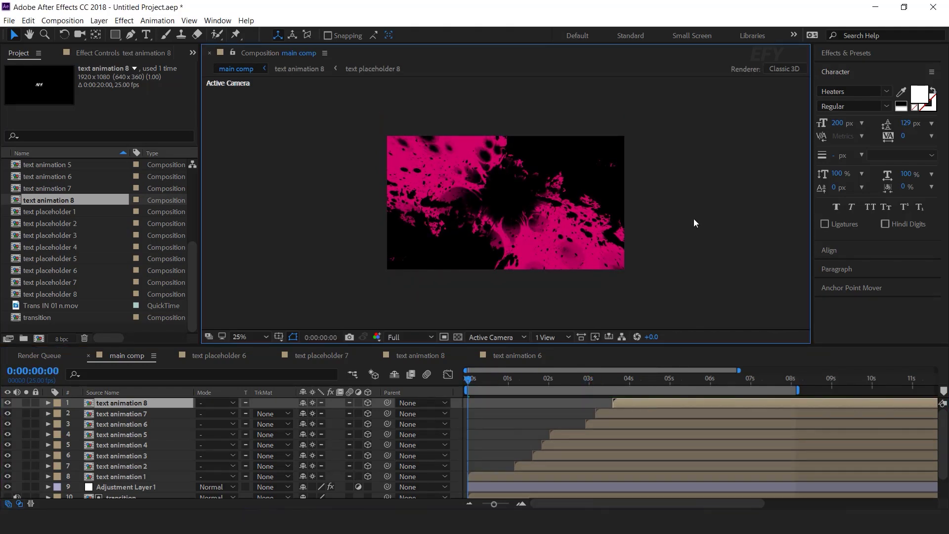
key(grave)
key(space)
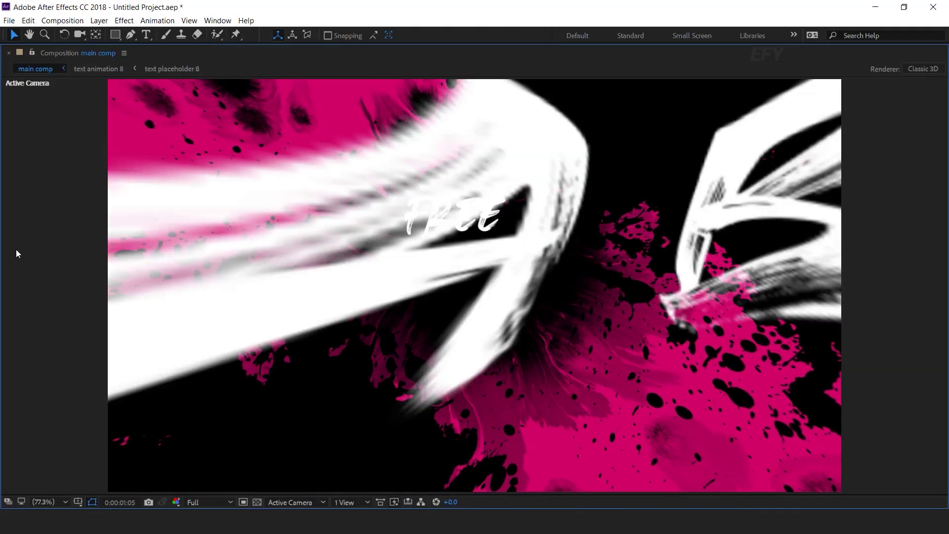